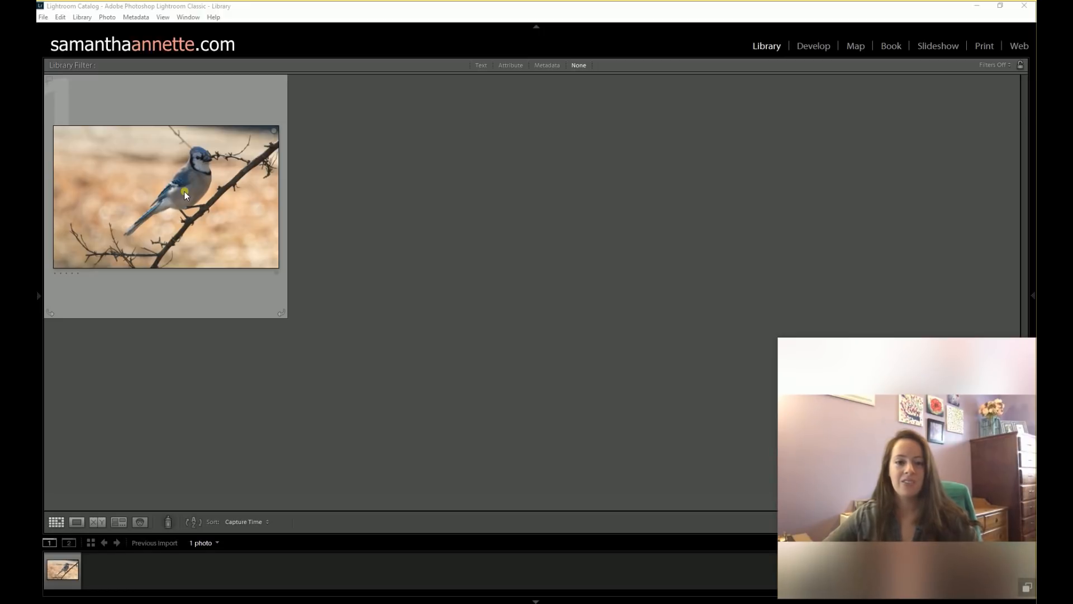
Open the blue jay photo from the thumbnail grid in the enlarged single-photo view.
double_click(244, 203)
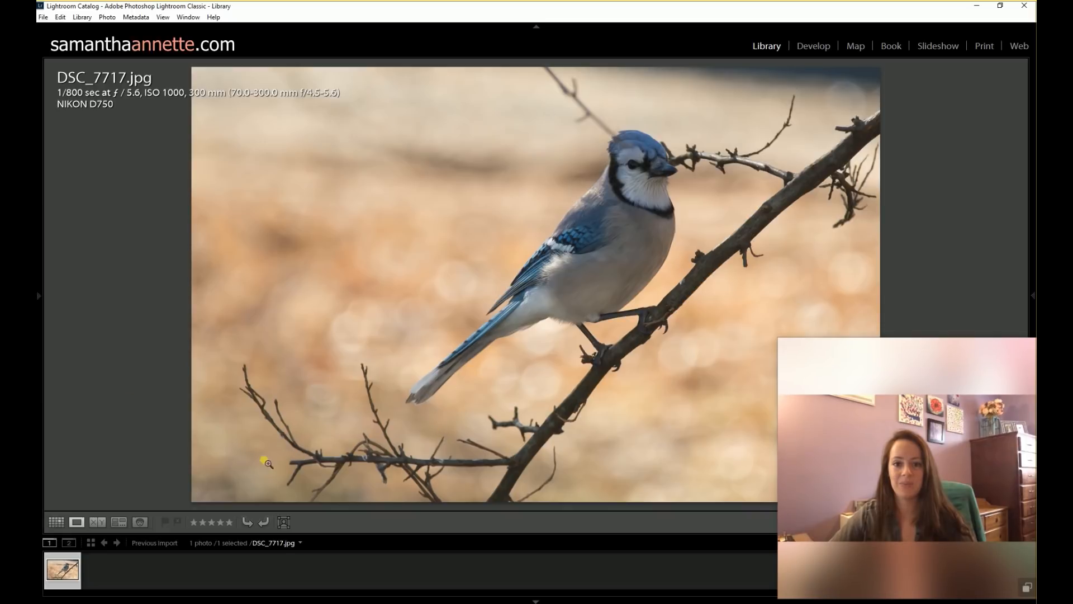
right_click(63, 570)
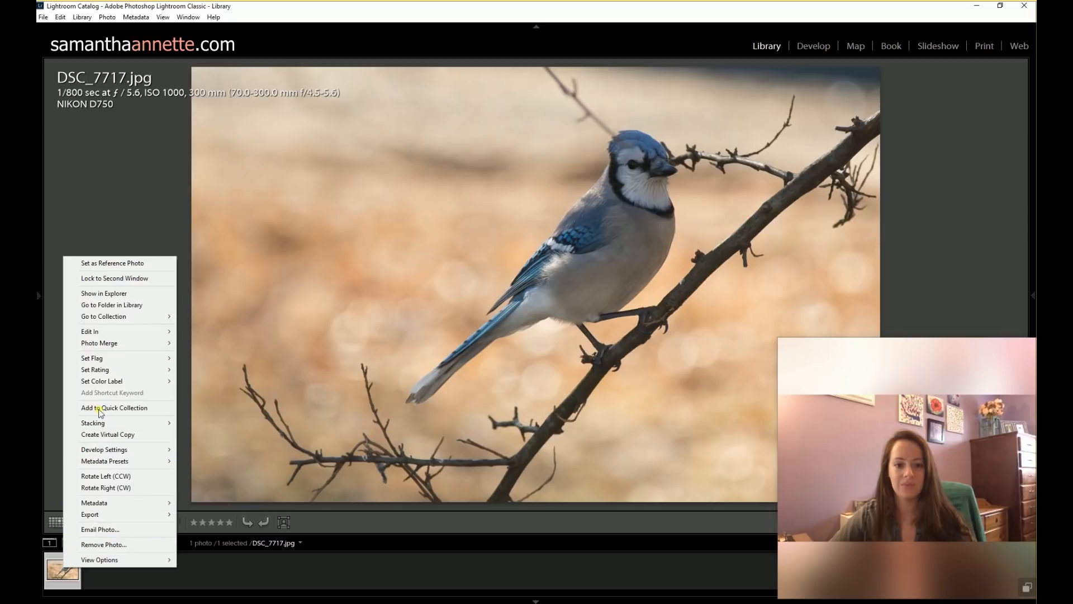
mouse_move(116, 334)
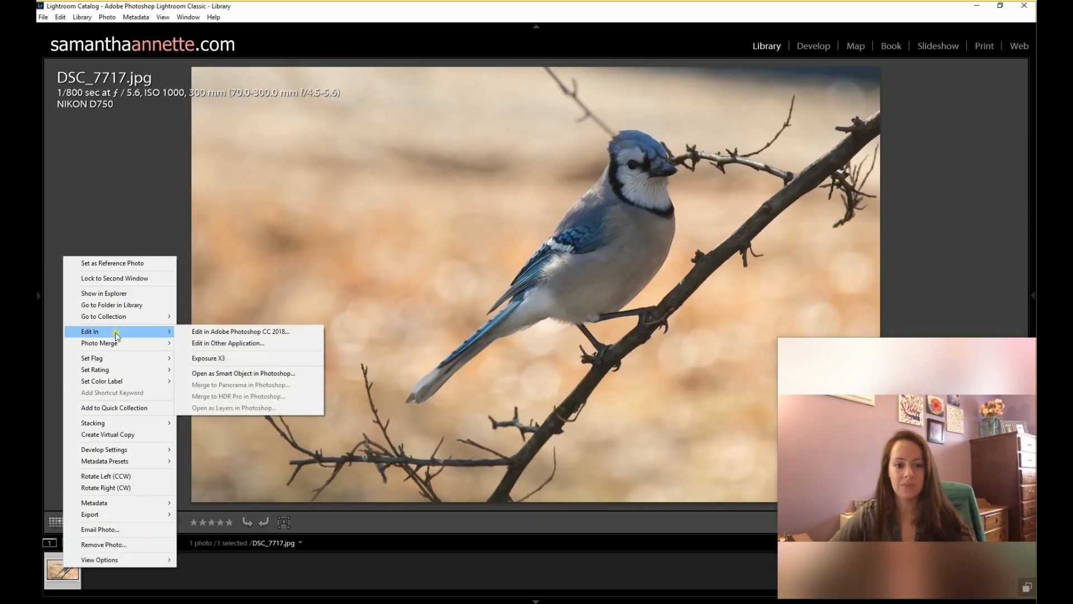
click(262, 333)
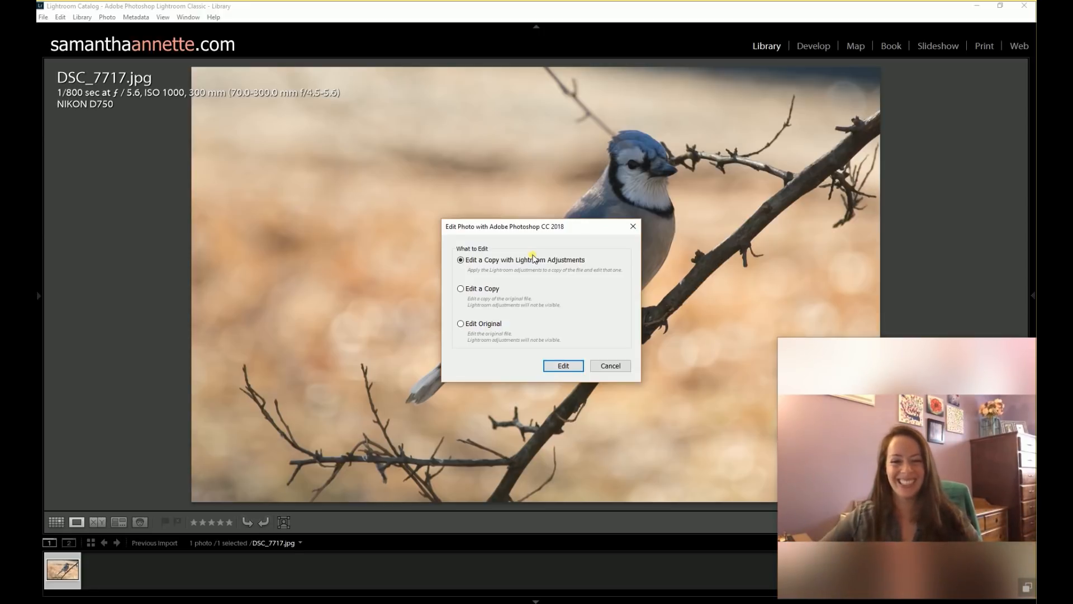
click(607, 366)
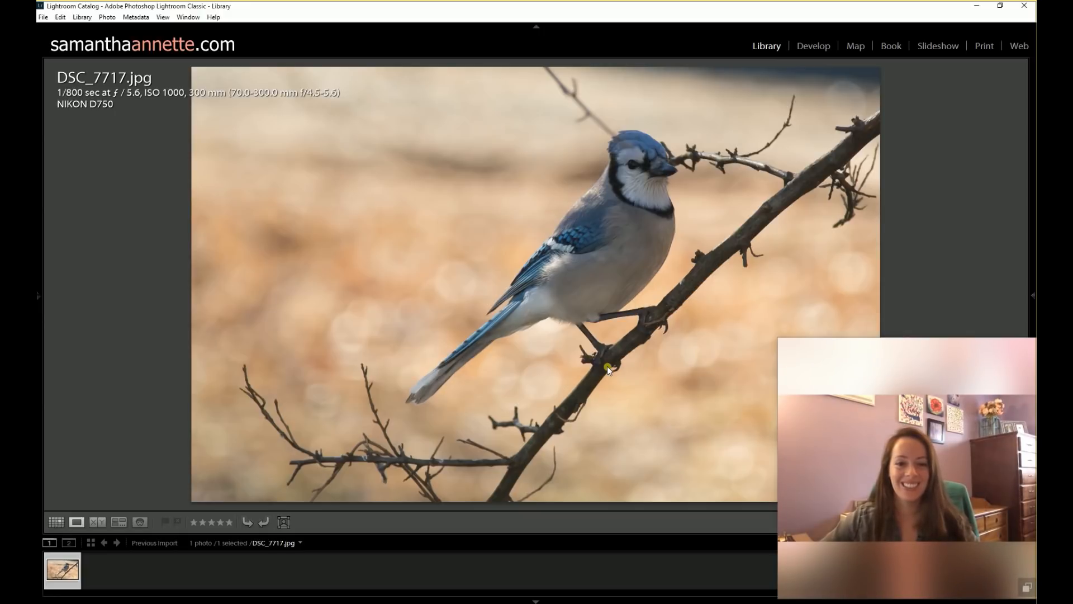
Reveal the collapsed side areas and bring up the photo's Basic tone adjustments in the Develop module.
click(41, 298)
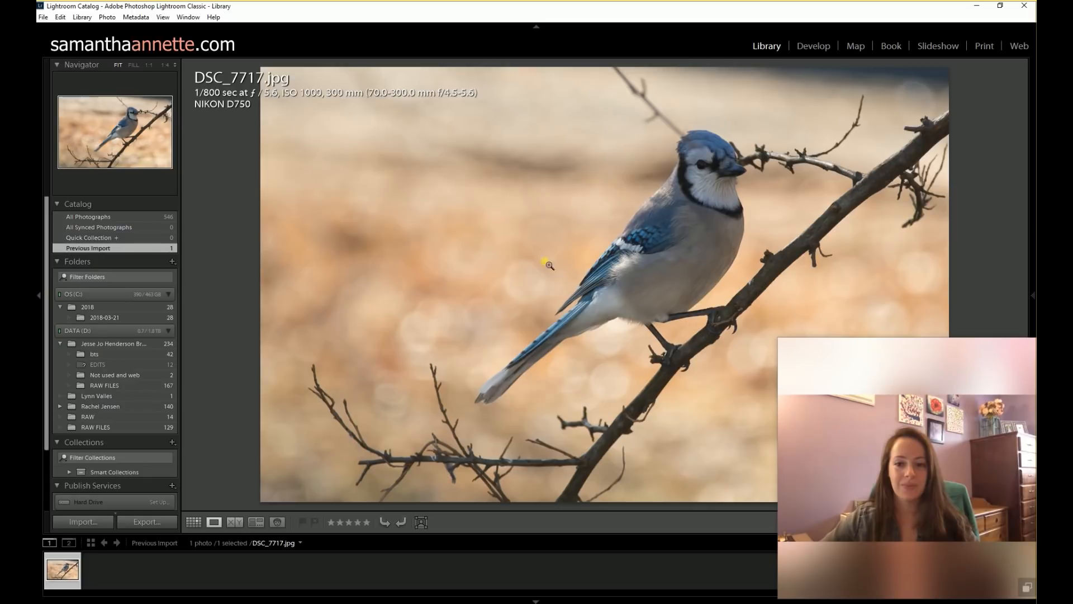
click(1033, 296)
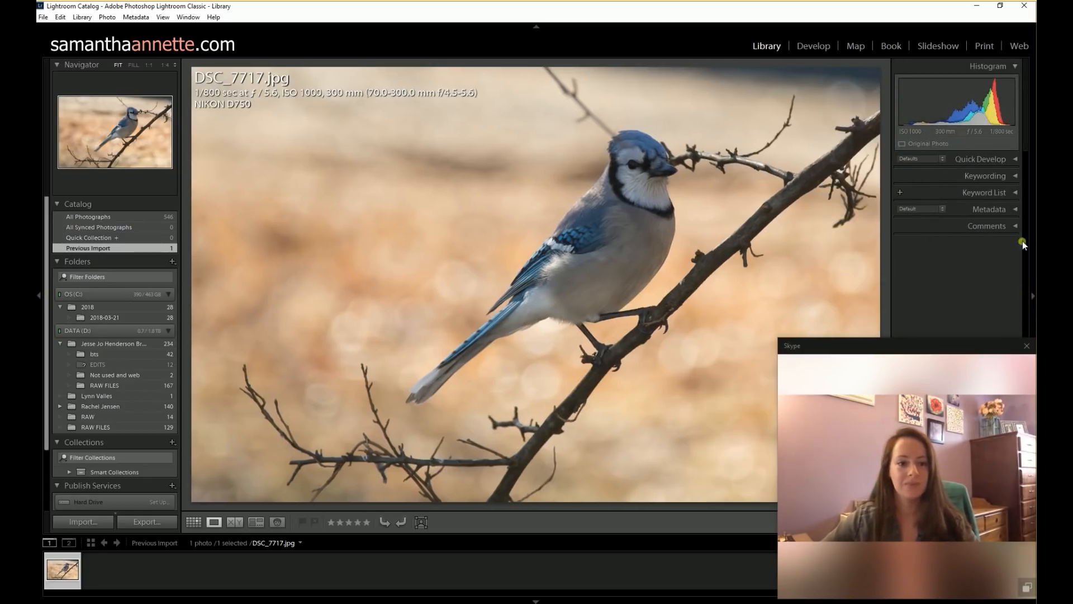
click(821, 47)
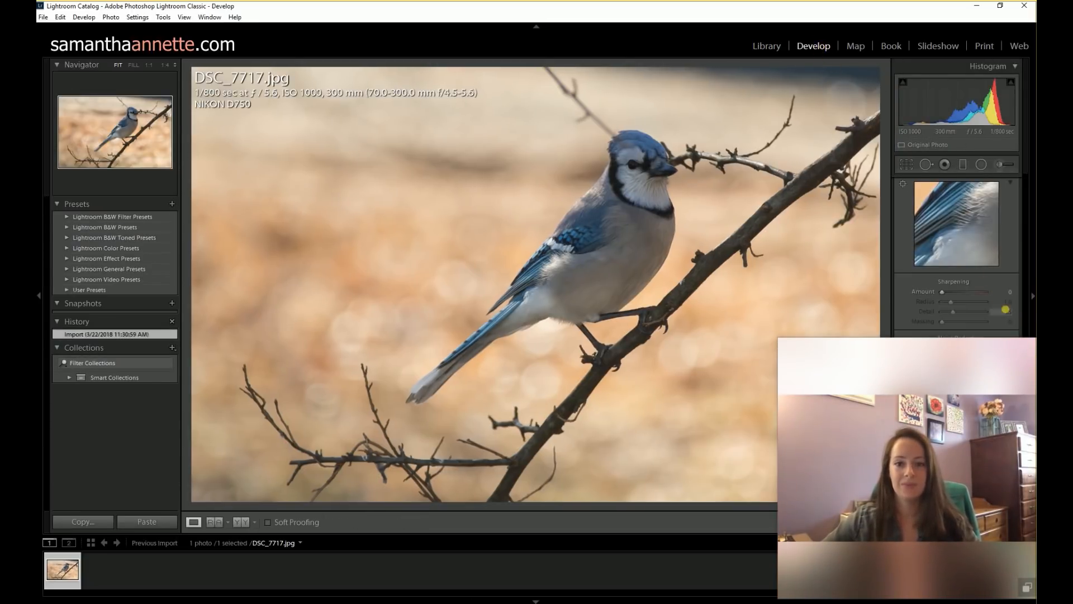
mouse_move(951, 343)
drag(951, 343, 790, 371)
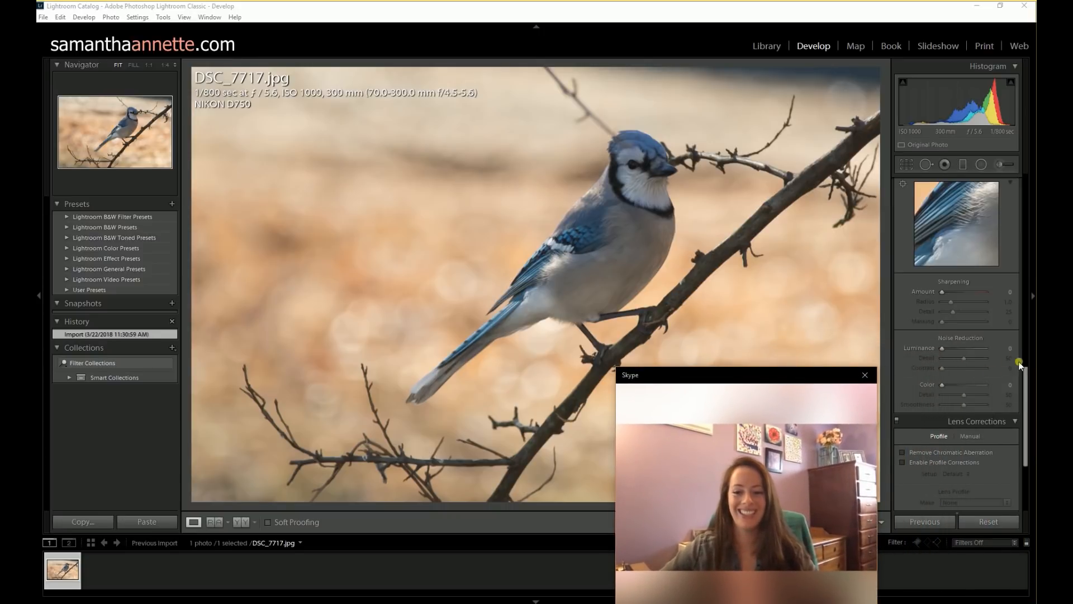
scroll(1014, 325, up, 5)
scroll(1015, 324, up, 10)
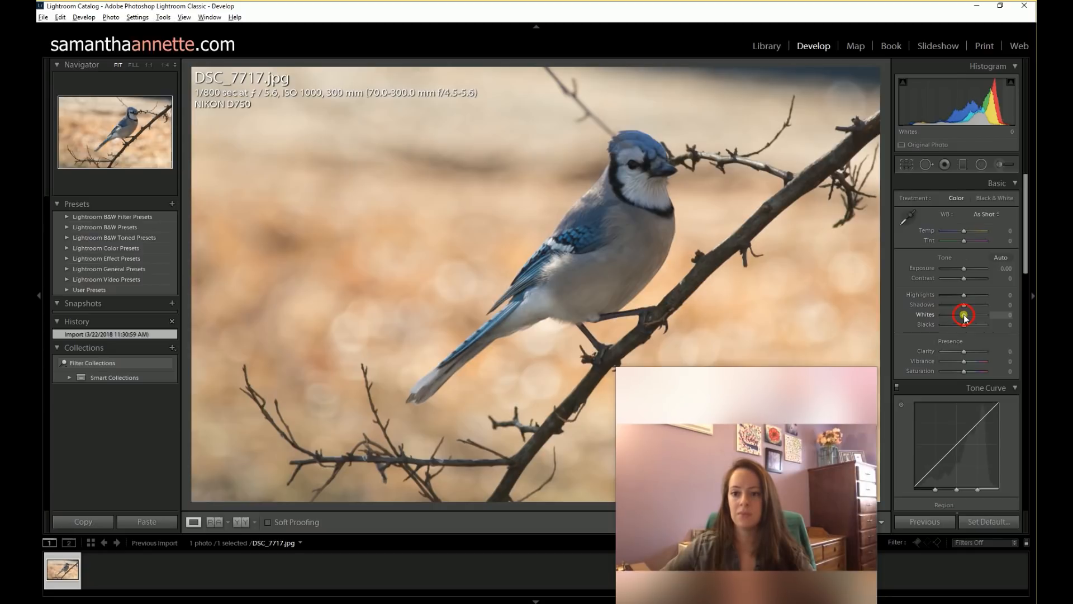
Raise the photo's Whites to +67, judging the amount with the highlight clipping preview.
alt+click(963, 314)
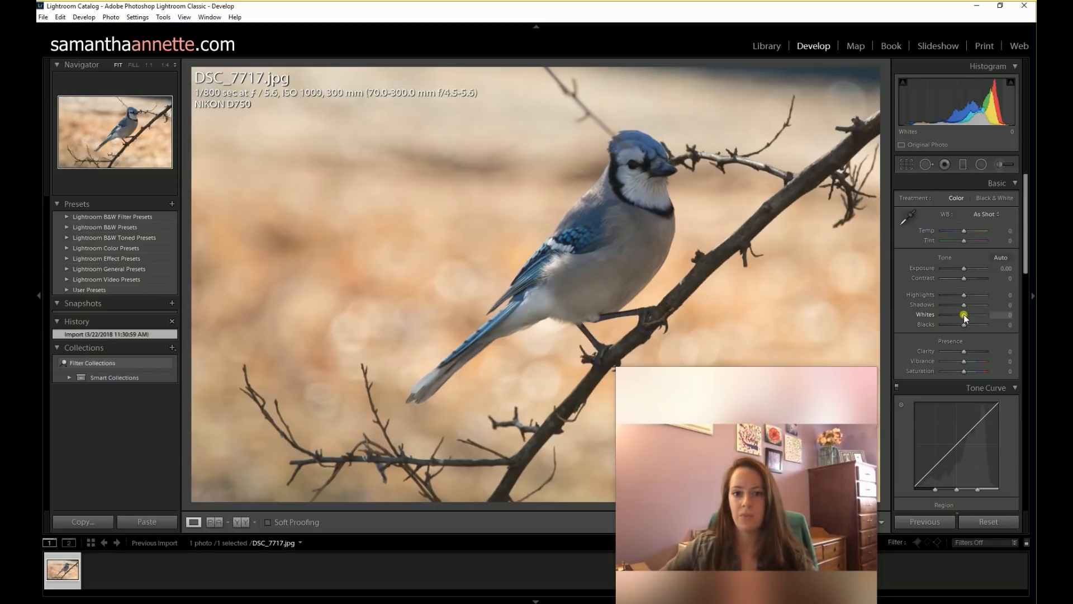
alt+click(963, 314)
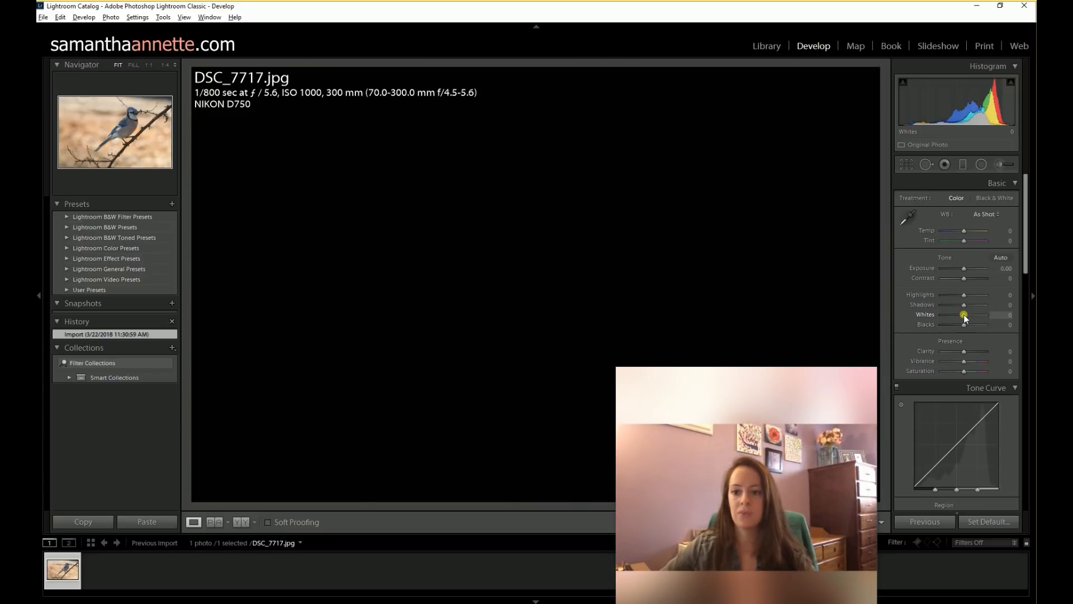
drag(964, 315, 976, 319)
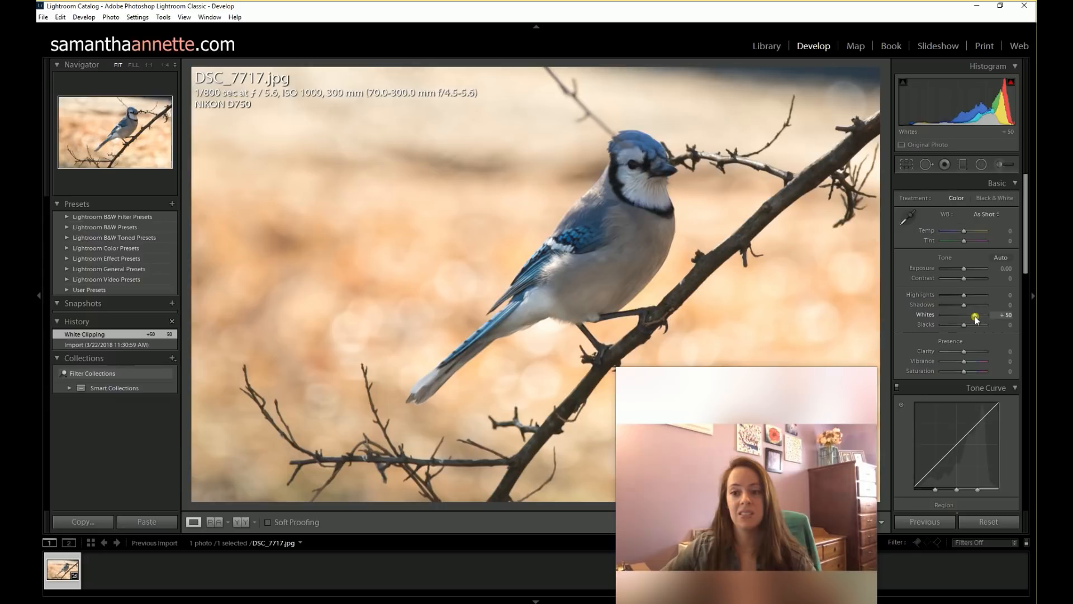
drag(976, 319, 982, 319)
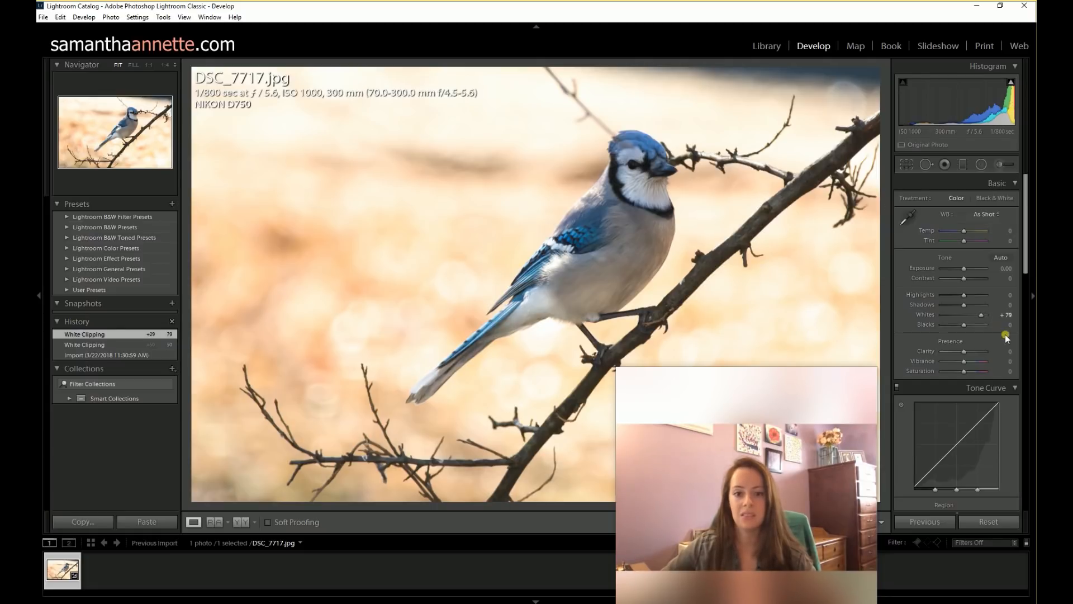
alt+click(981, 317)
drag(981, 318, 978, 317)
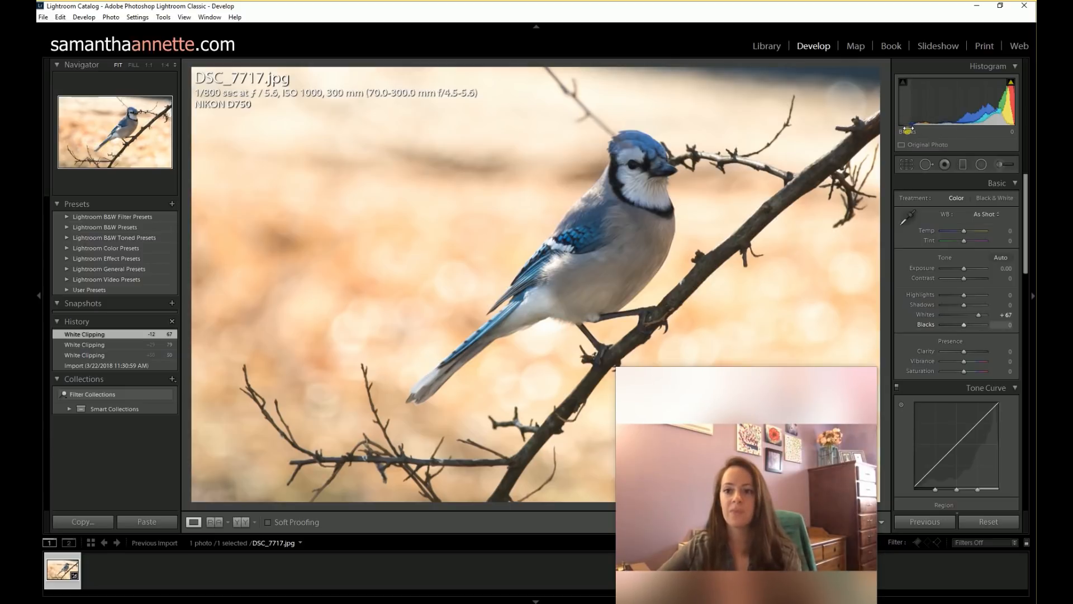
Lower the Blacks to -29 using the shadow clipping preview, and compare the photo side by side with its before version.
key(alt)
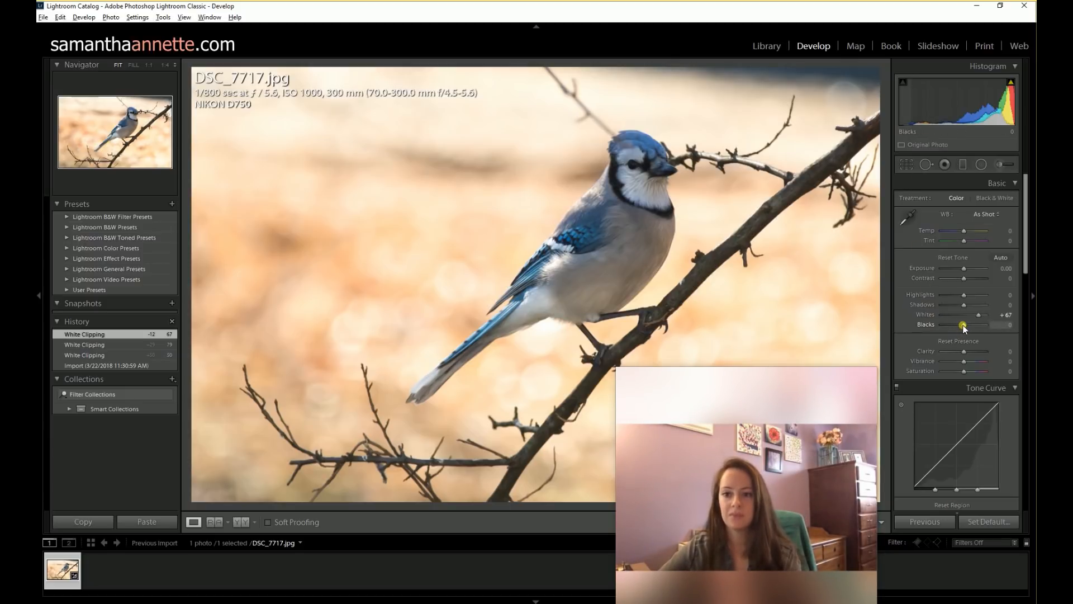
alt+click(962, 325)
drag(960, 328, 960, 328)
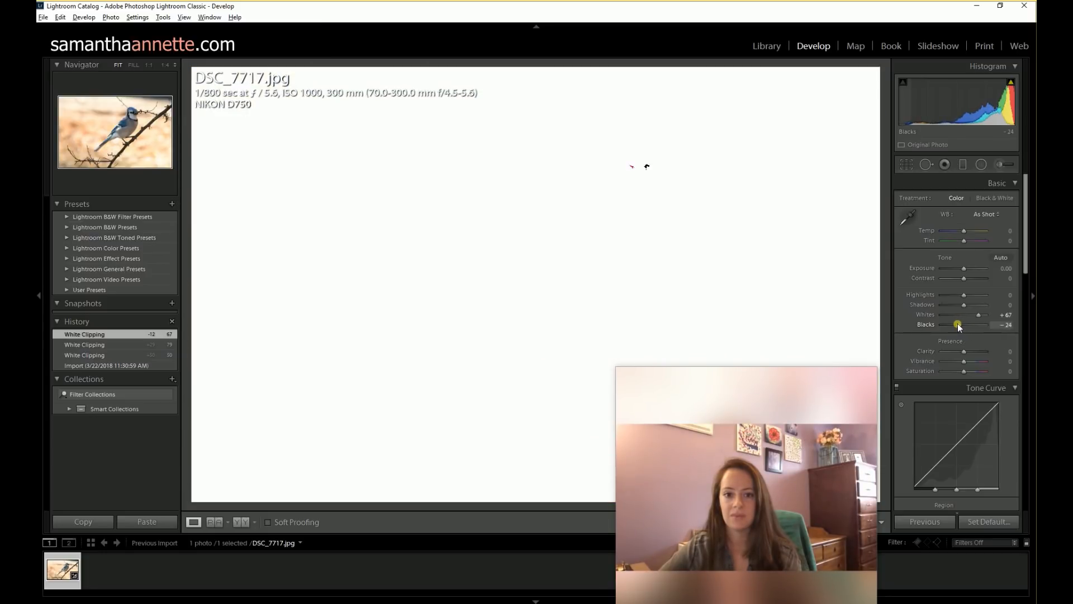
drag(957, 327, 957, 327)
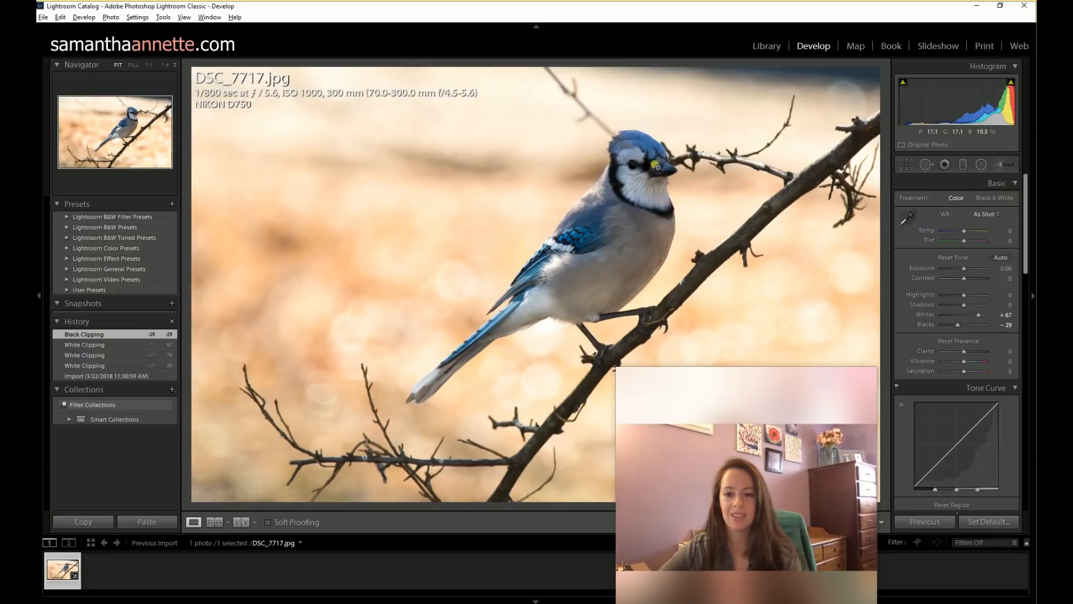
click(241, 522)
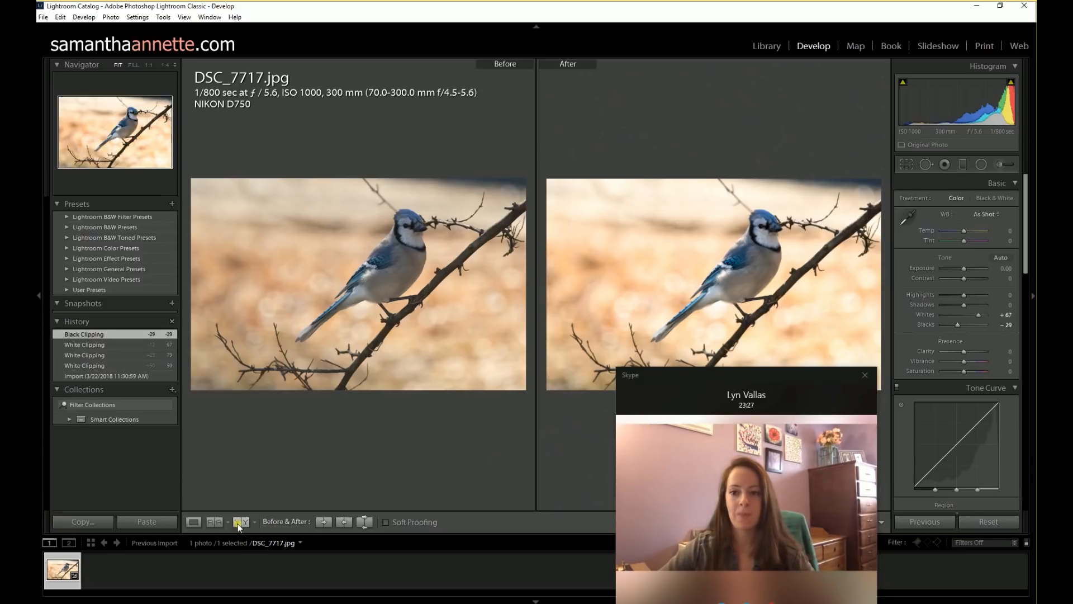
click(194, 522)
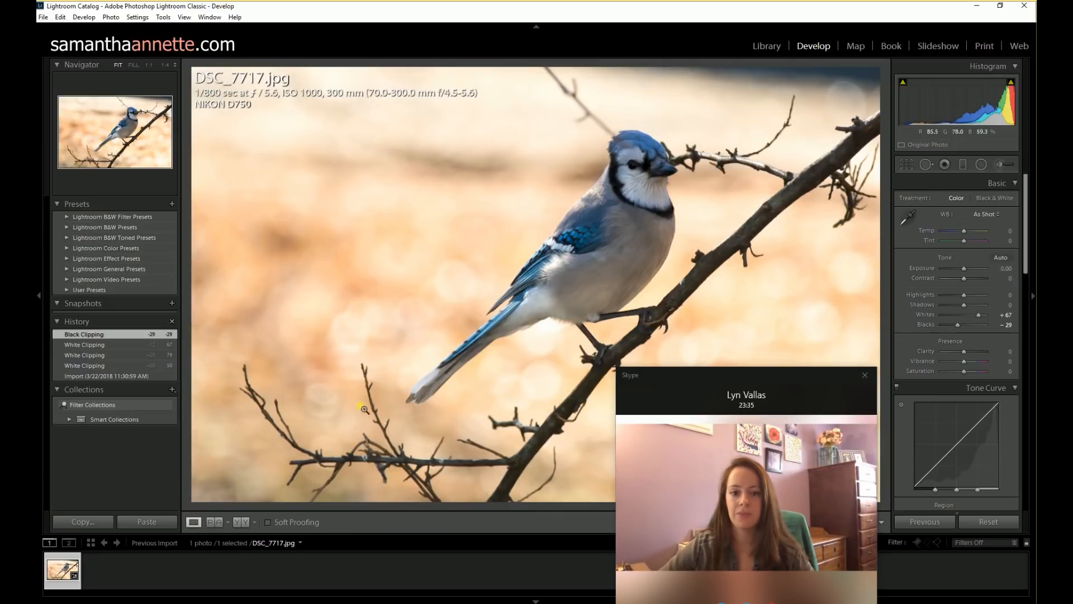
Send the photo to Adobe Photoshop CC 2018 as a copy with Lightroom adjustments, and move the video call window off the image.
right_click(330, 395)
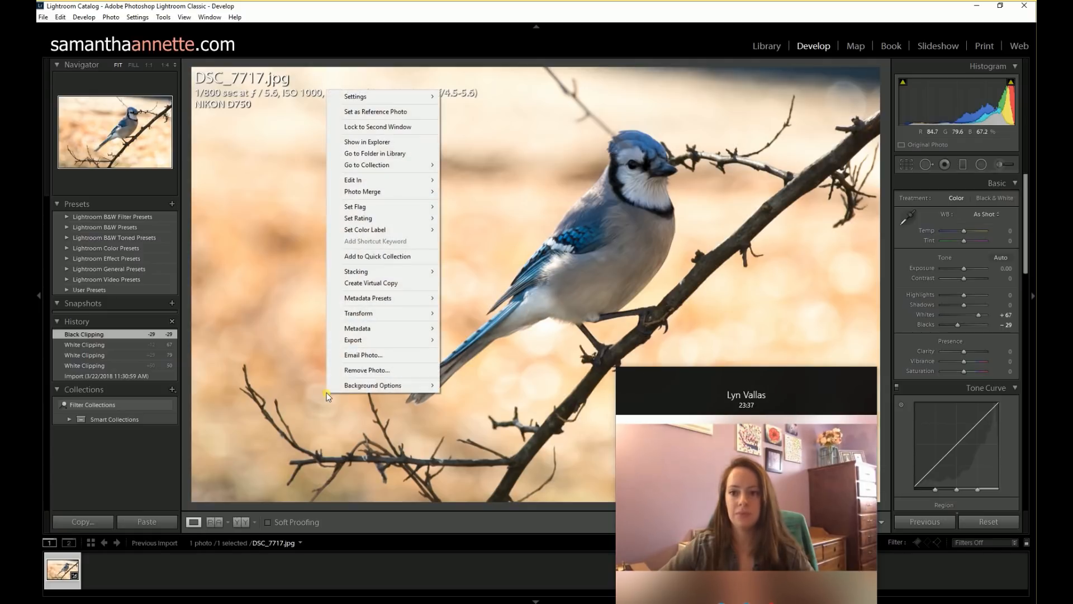
right_click(60, 572)
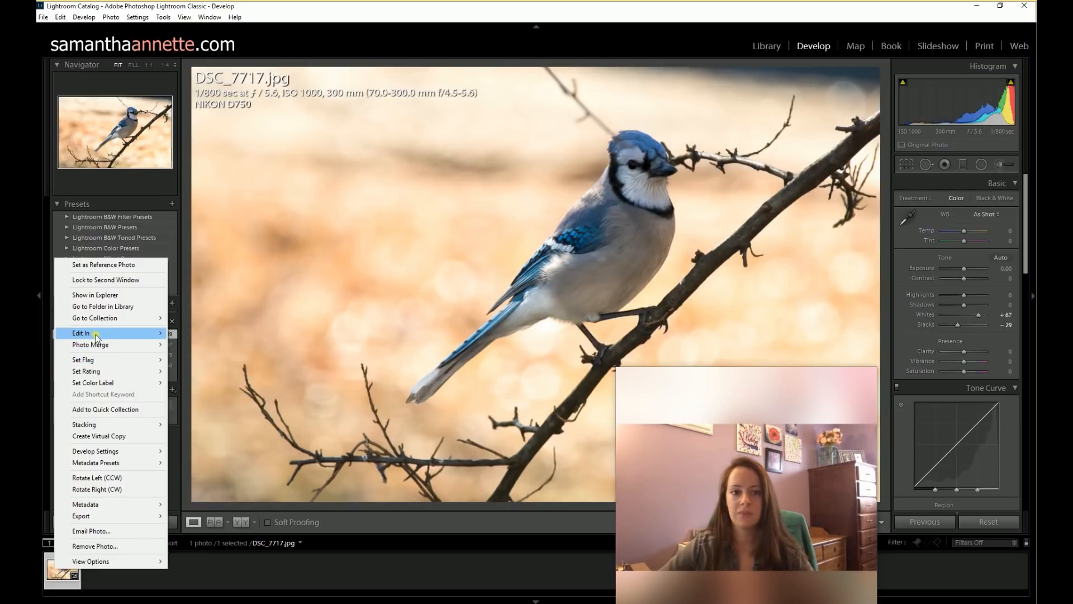
mouse_move(96, 334)
click(231, 334)
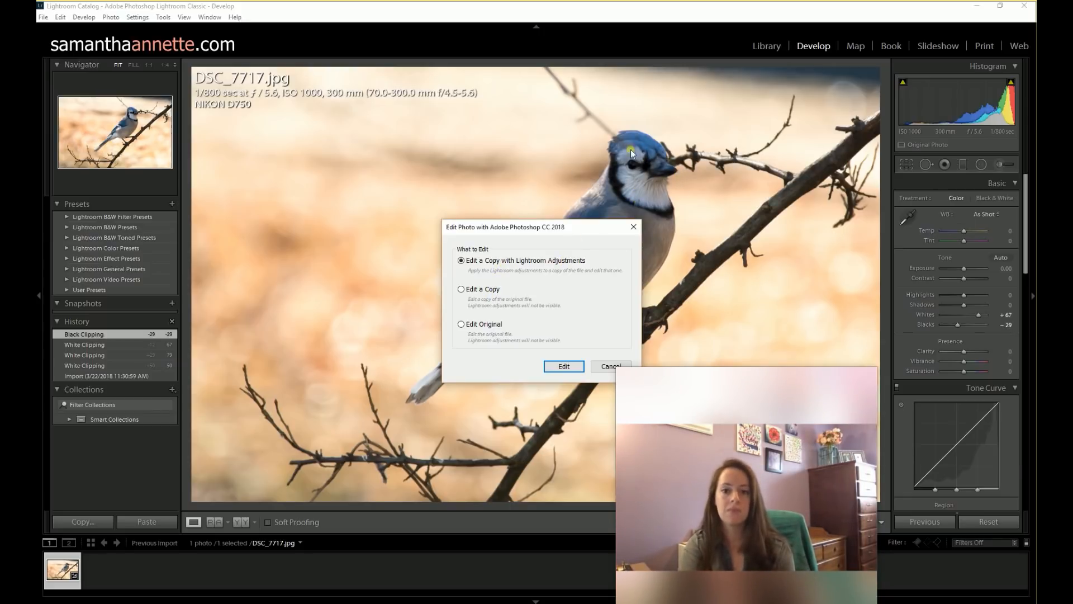
click(554, 367)
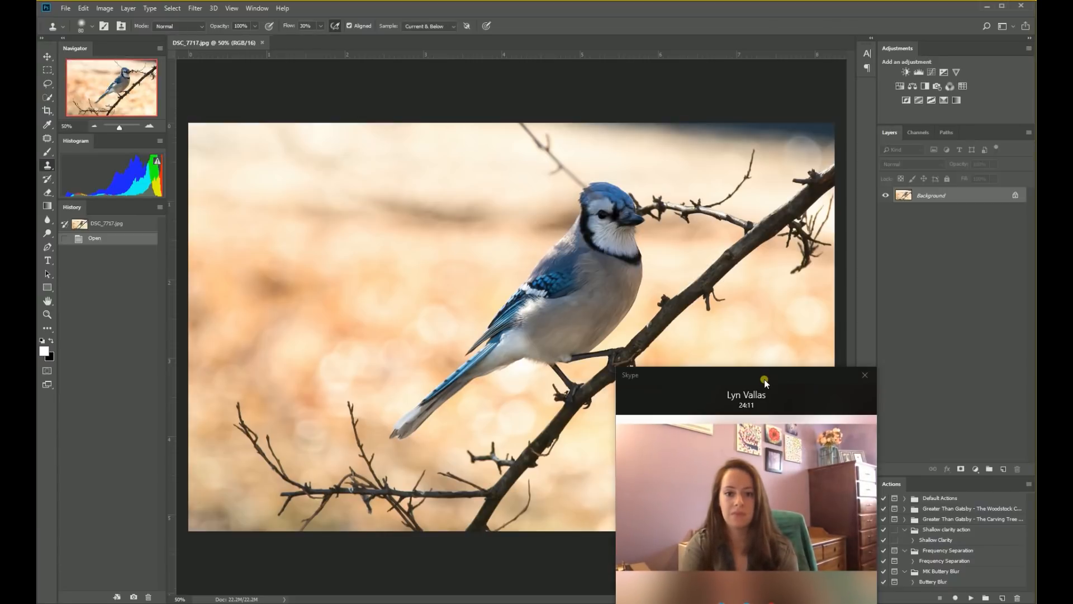
drag(763, 379, 939, 390)
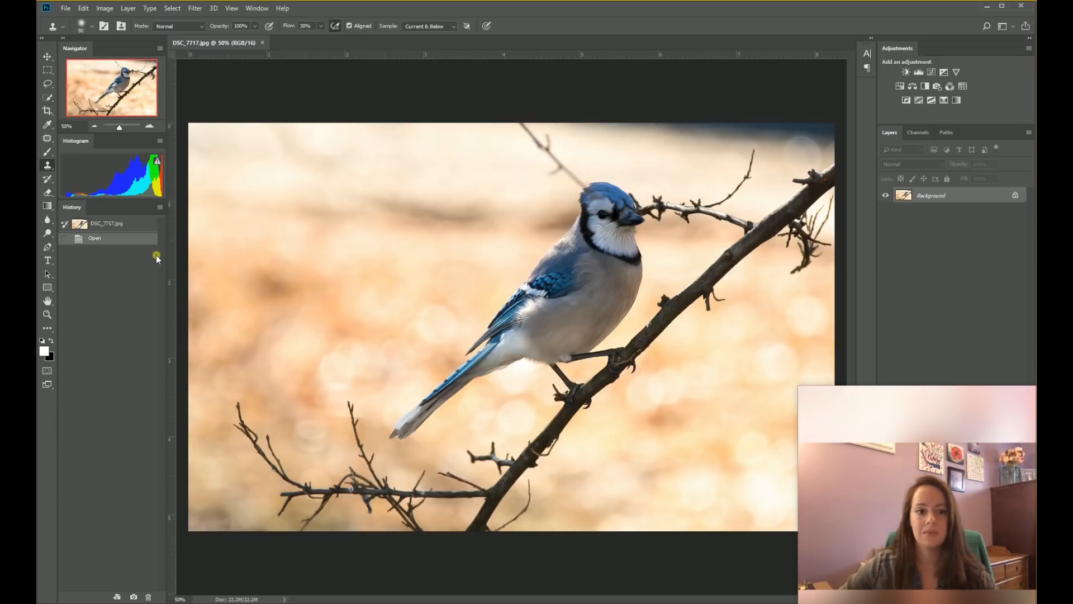
Try painting white over the blue jay with a large soft brush directly on the Background layer, and revert to the opened state.
click(48, 152)
key(bracketleft)
key(bracketleft)
key(bracketleft)
key(bracketleft)
key(bracketleft)
key(bracketleft)
mouse_move(492, 222)
mouse_down()
mouse_move(430, 246)
mouse_move(504, 337)
mouse_up()
drag(555, 387, 539, 371)
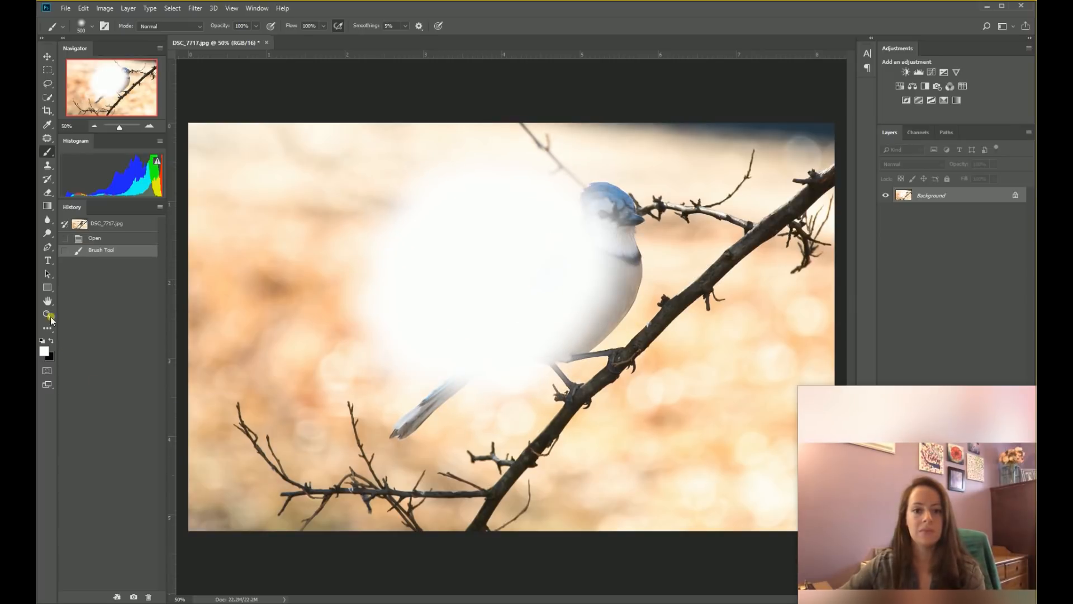
click(111, 238)
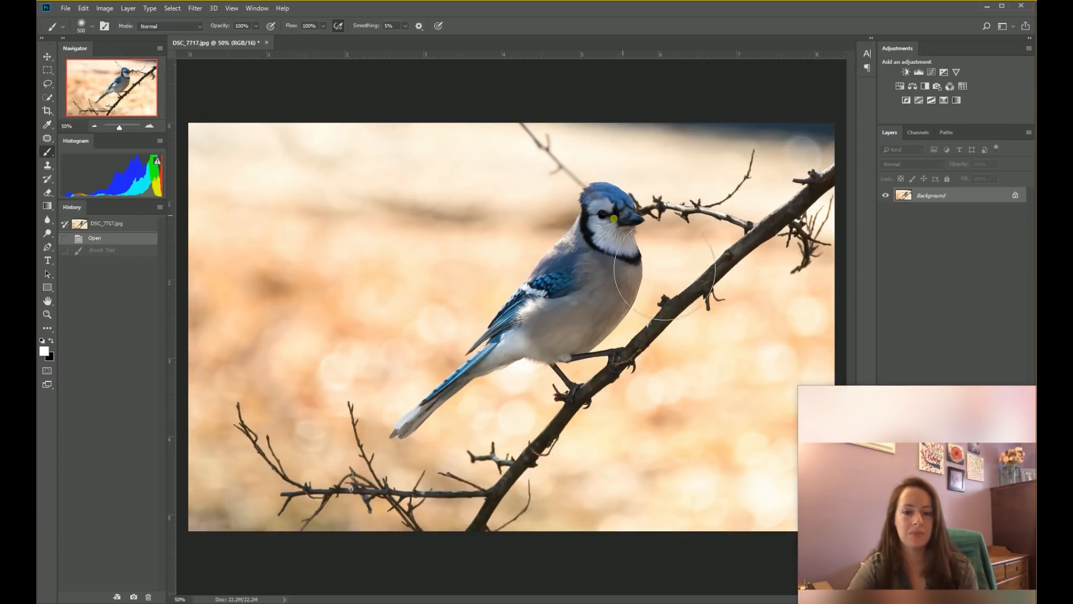
Move the video call window away from the layer controls and add a new empty layer above the Background.
mouse_move(888, 390)
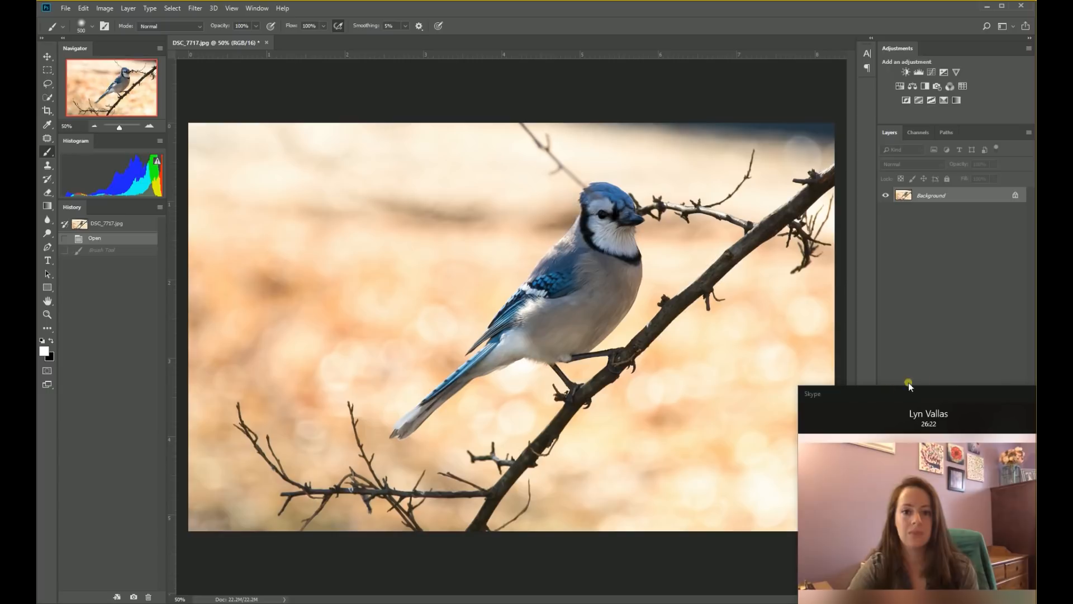
drag(957, 398, 182, 386)
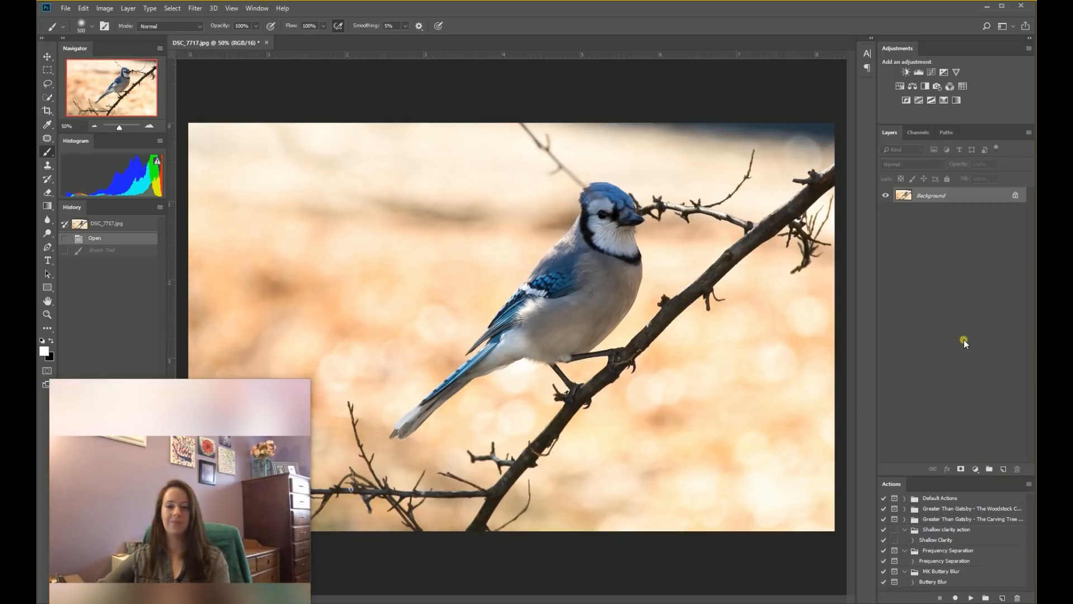
click(1006, 469)
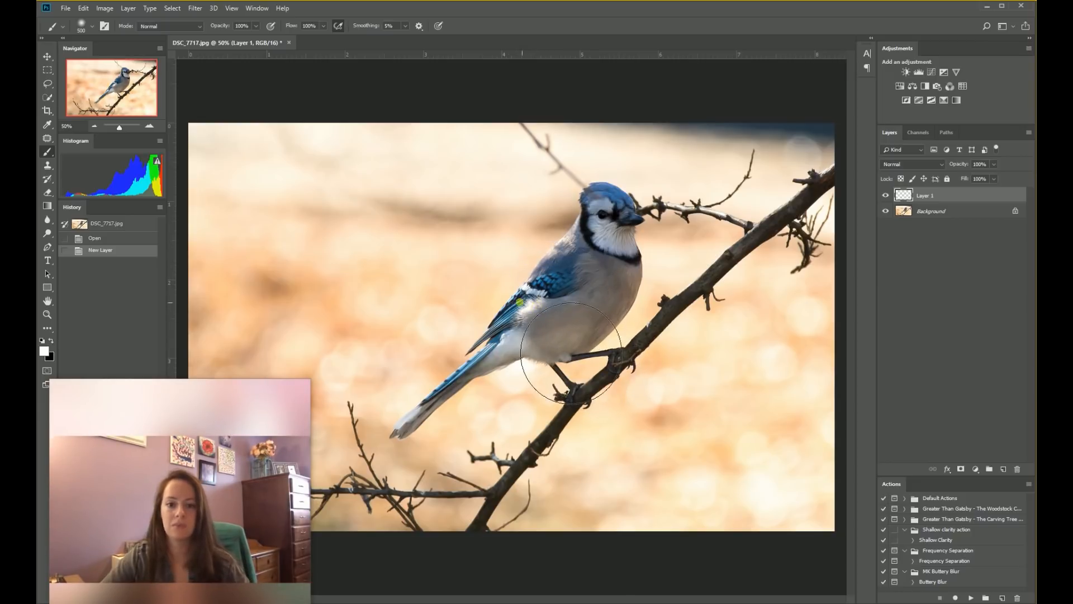
With the Clone Stamp tool, cover the upper end of the twig above the bird's head with sampled background on Layer 1.
click(48, 166)
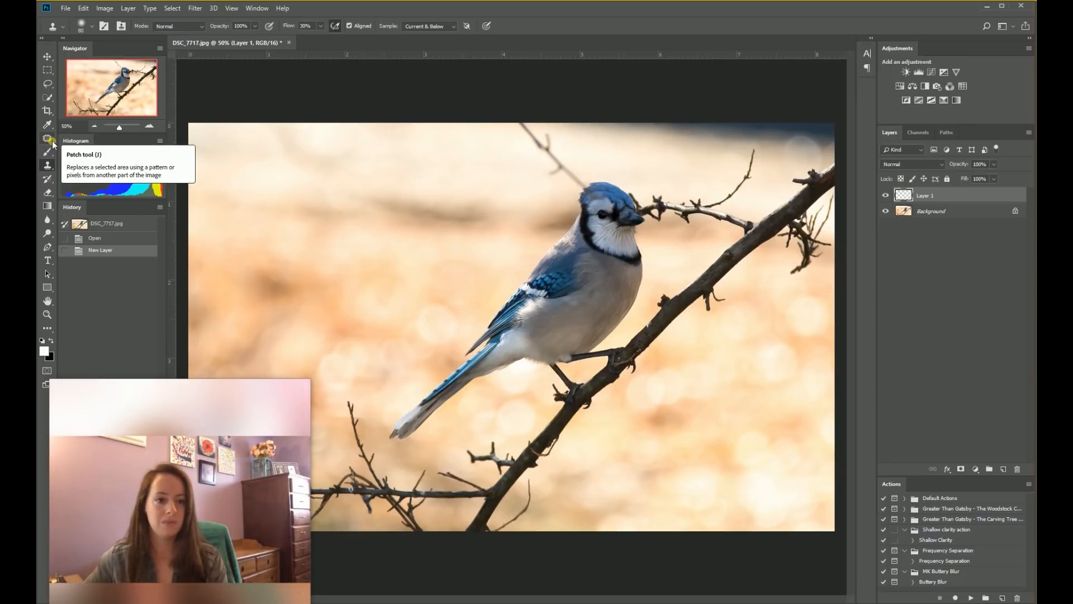
click(47, 140)
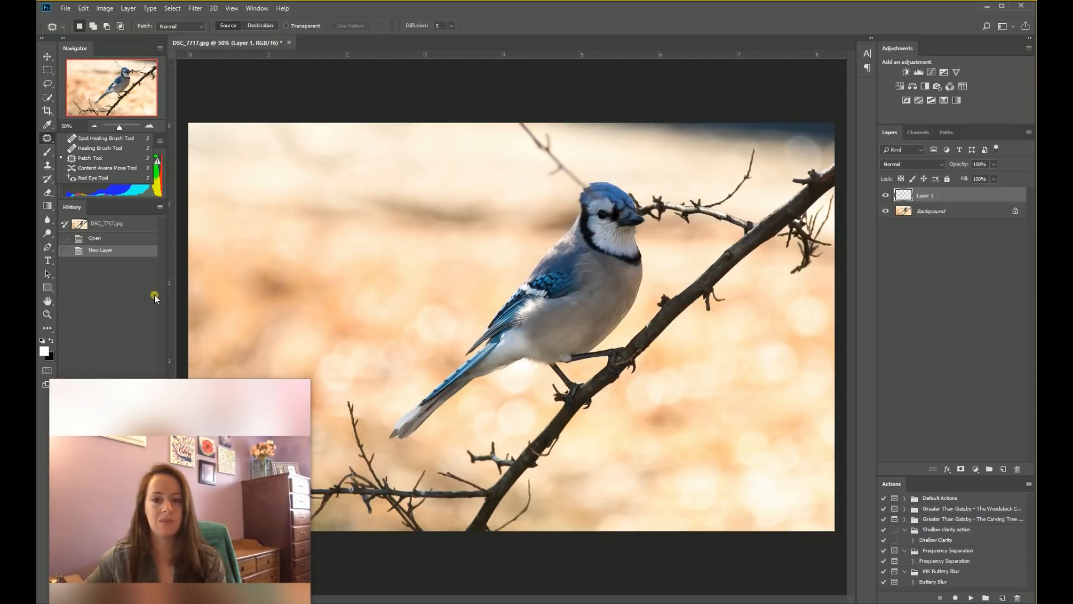
click(130, 293)
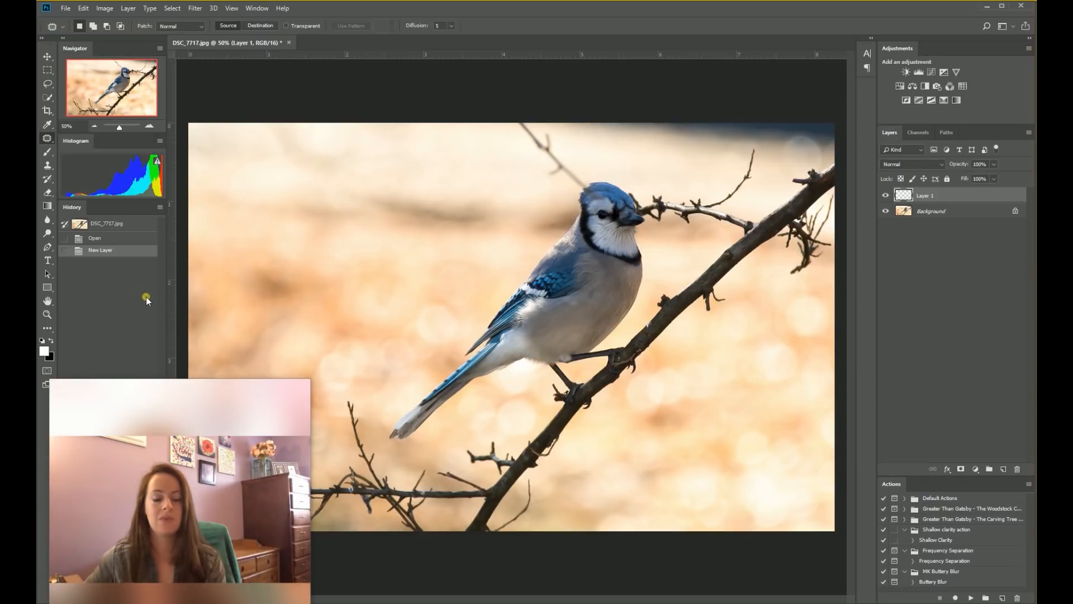
click(47, 139)
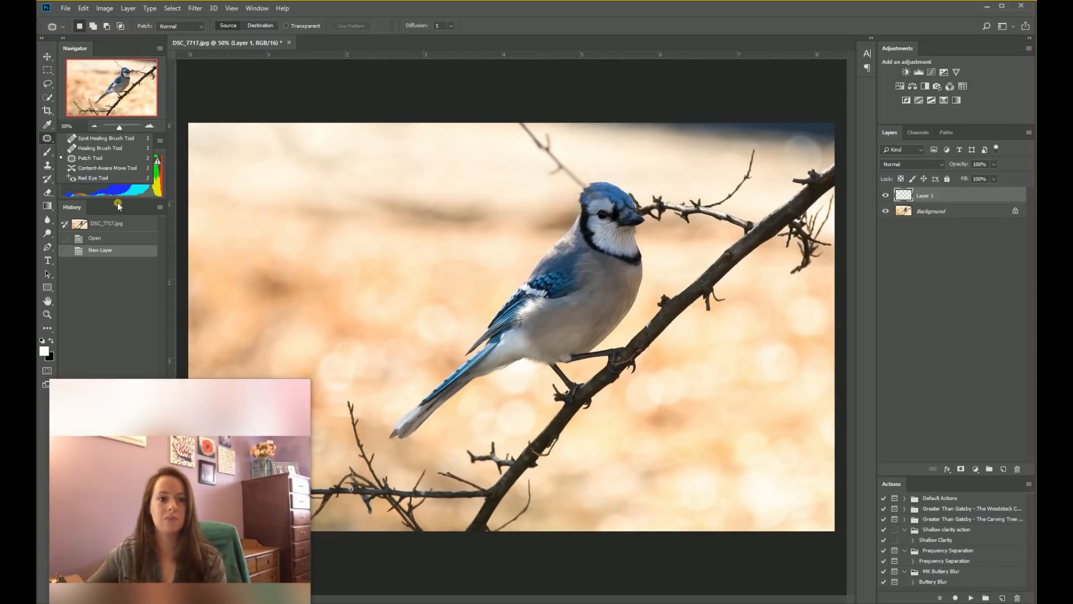
click(52, 165)
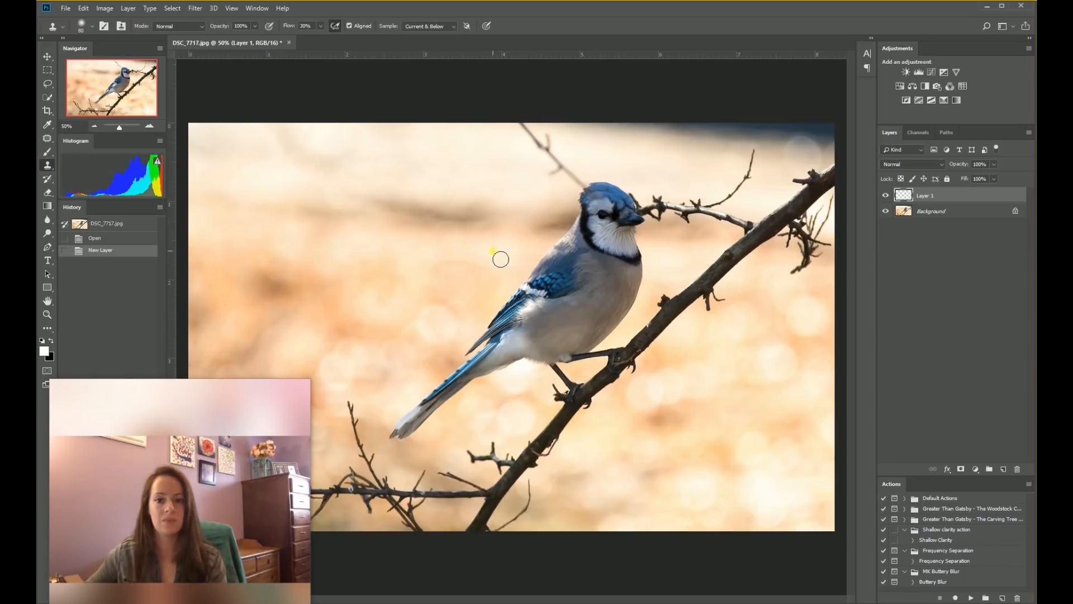
key(alt)
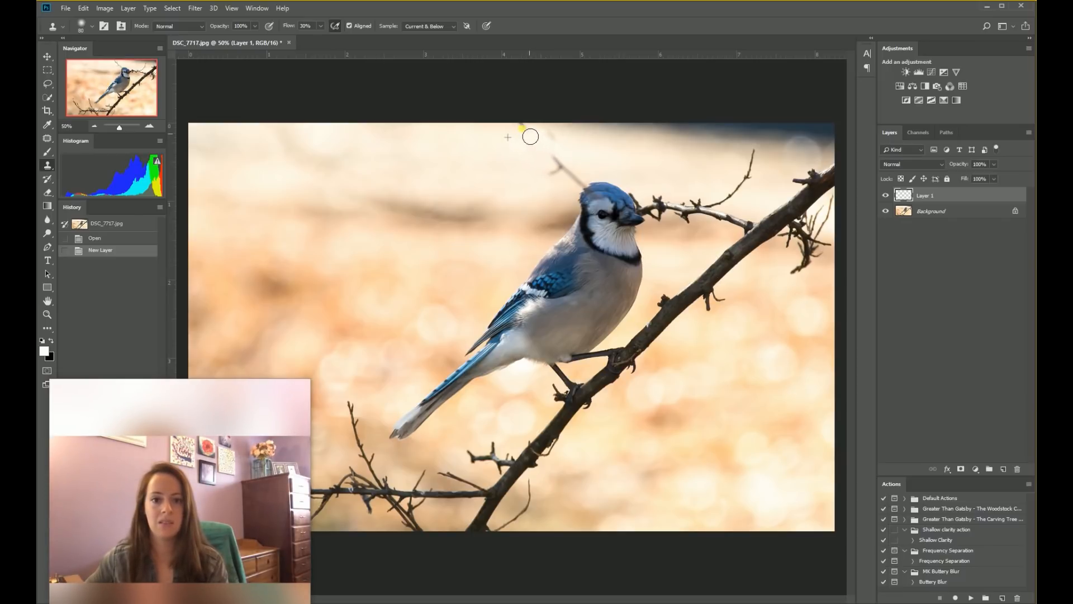
drag(537, 141, 547, 146)
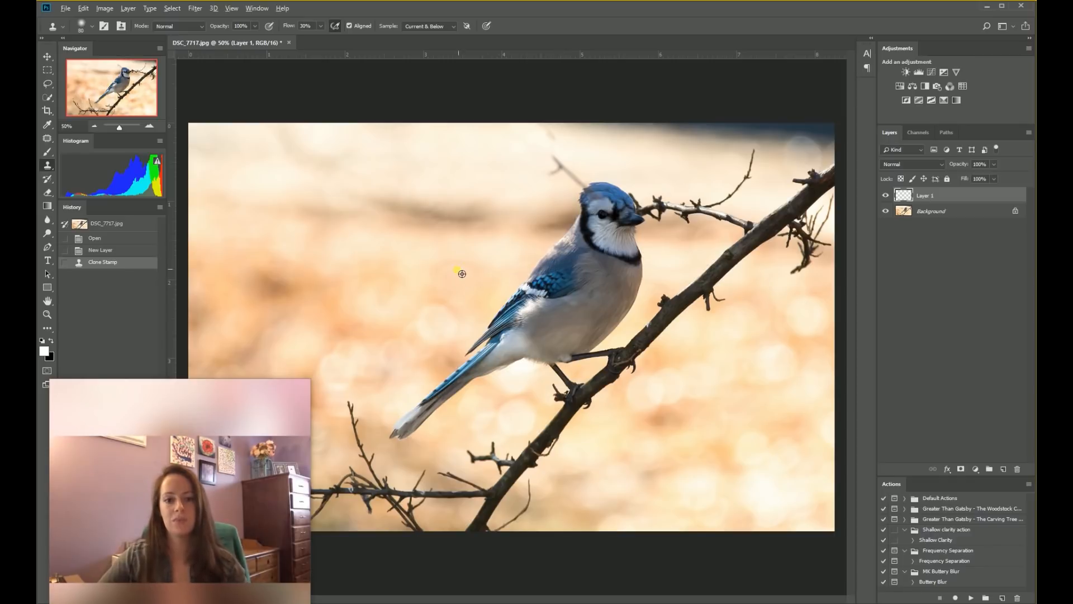
Set the Clone Stamp's flow to 100%.
click(321, 26)
drag(319, 35, 378, 44)
drag(404, 10, 407, 10)
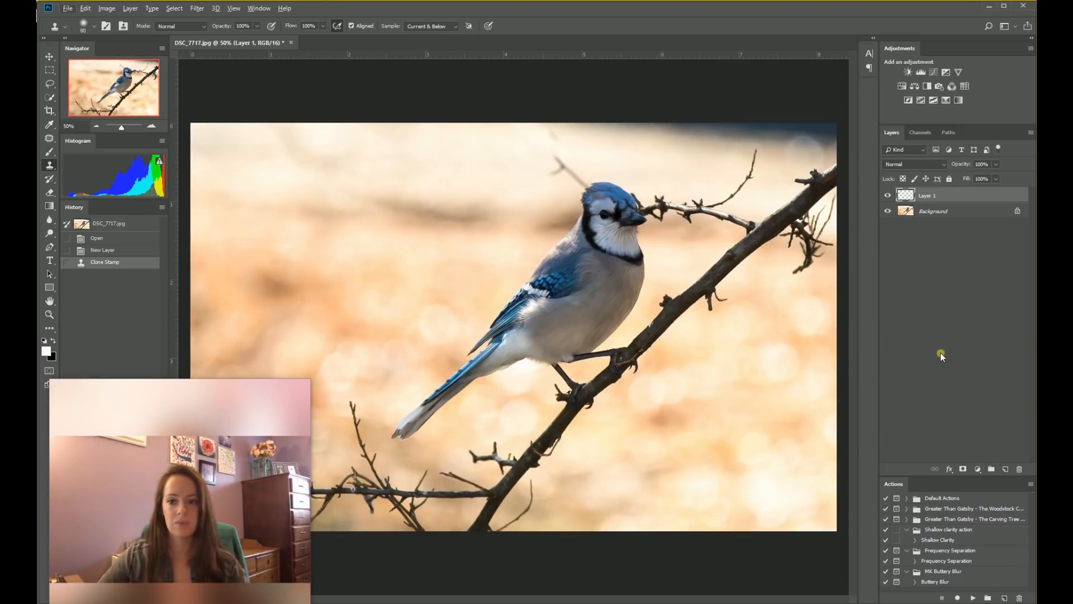
Add a solid white color fill layer above Layer 1 as a blank practice surface.
click(977, 469)
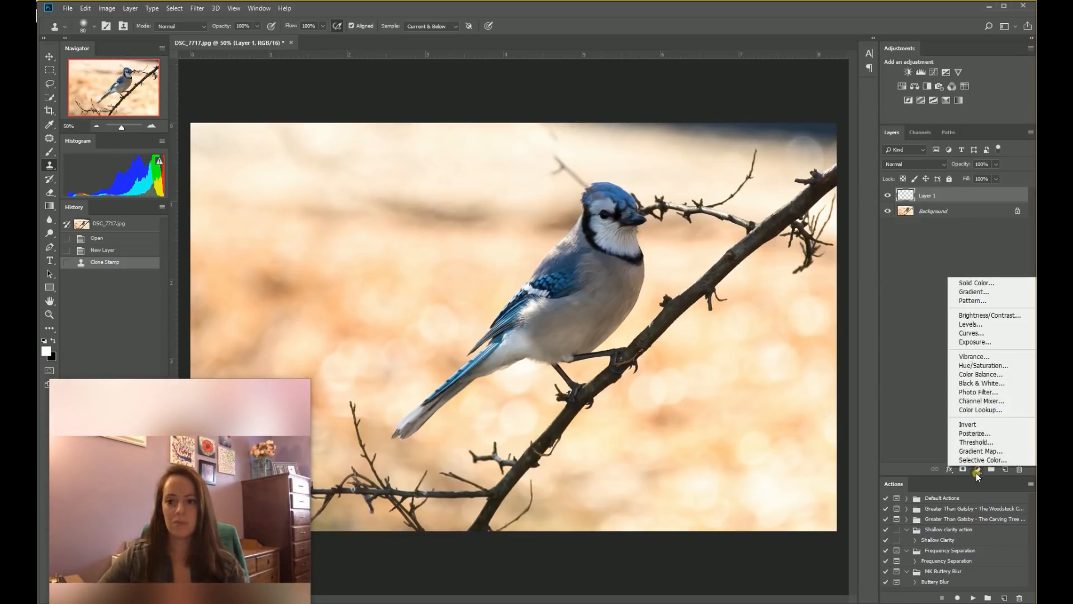
click(977, 282)
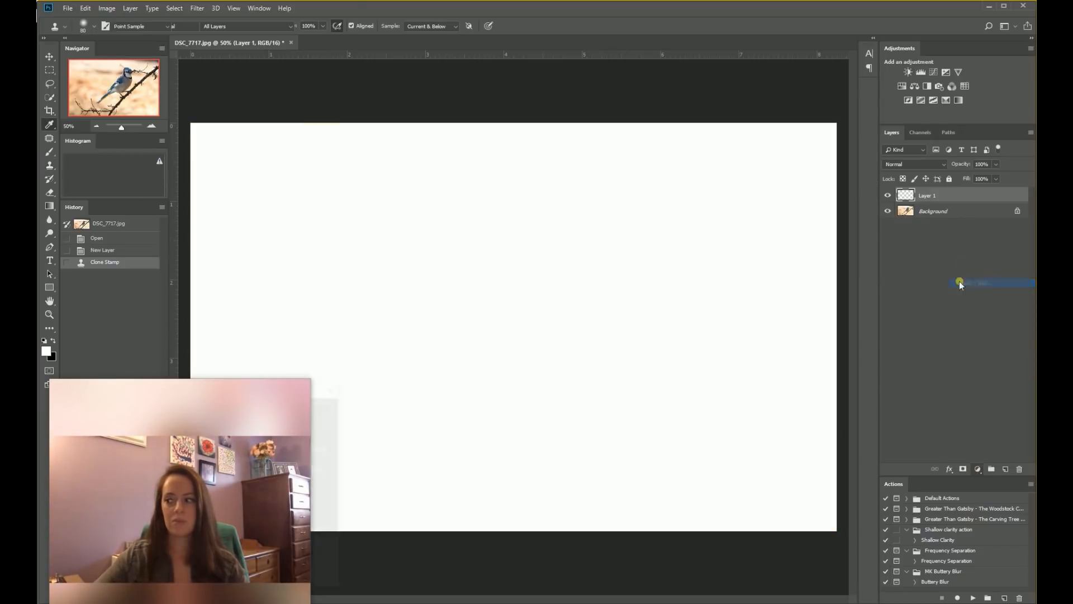
click(45, 340)
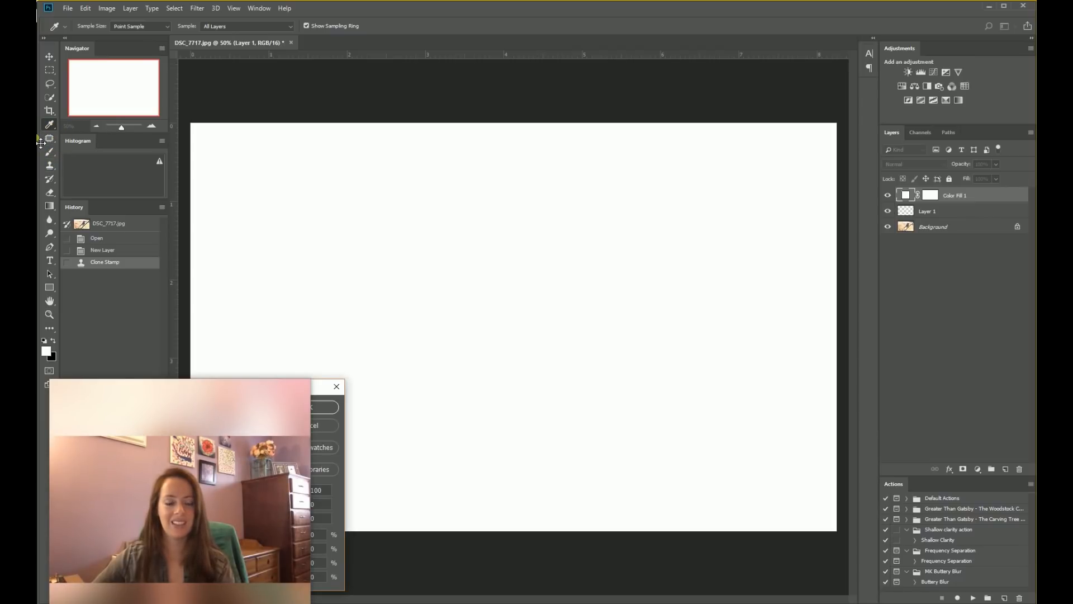
drag(321, 389, 630, 413)
click(617, 431)
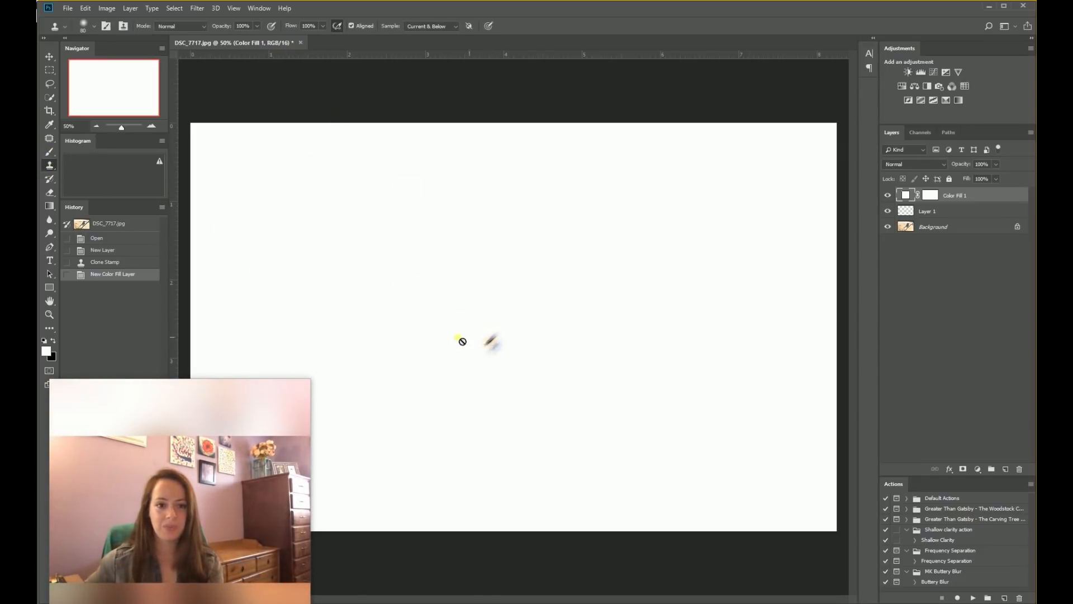
Switch to the Brush tool with black as the foreground color, and add an empty layer above the white fill.
click(53, 341)
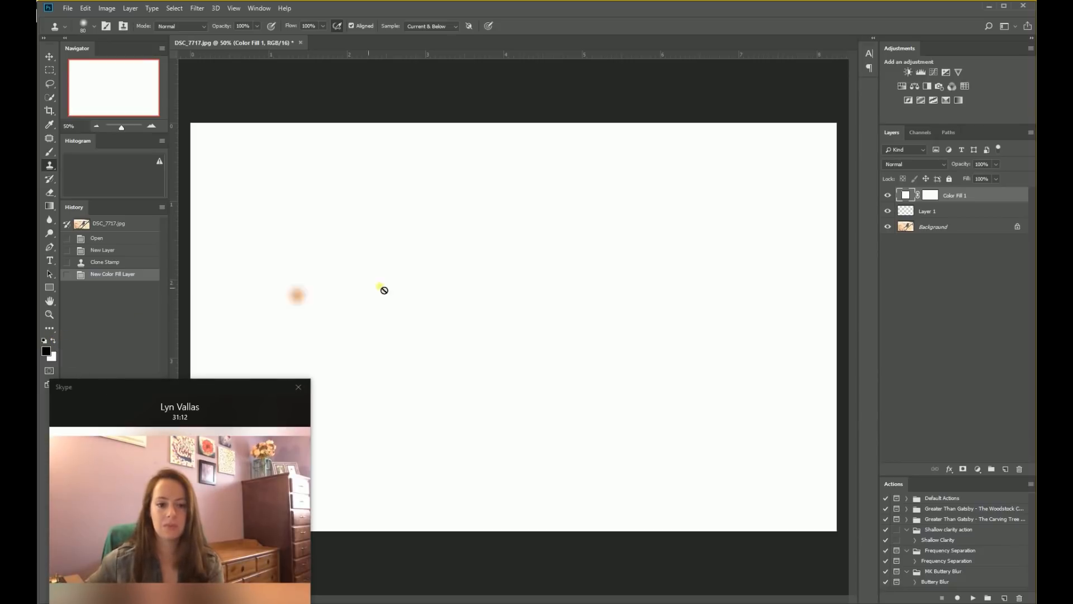
click(54, 154)
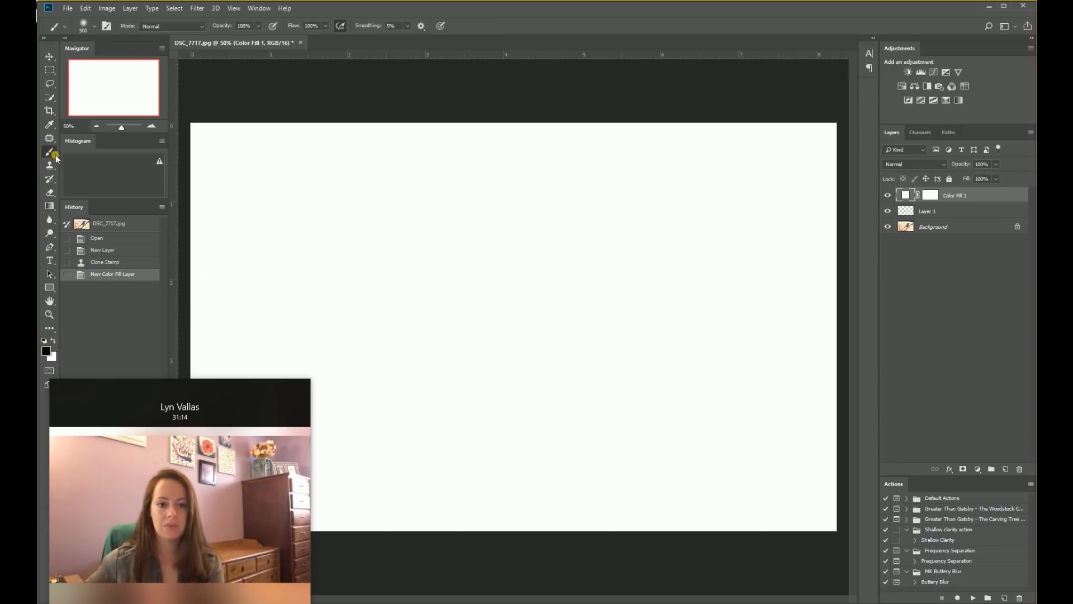
key(bracketright)
key(bracketright)
key(bracketright)
key(bracketright)
key(bracketright)
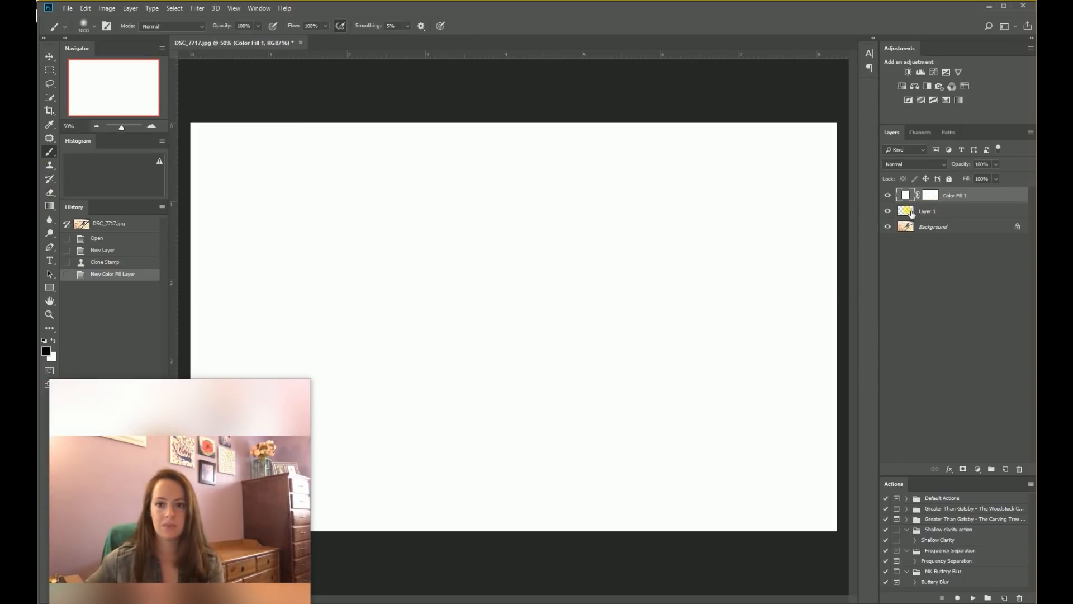
click(1007, 468)
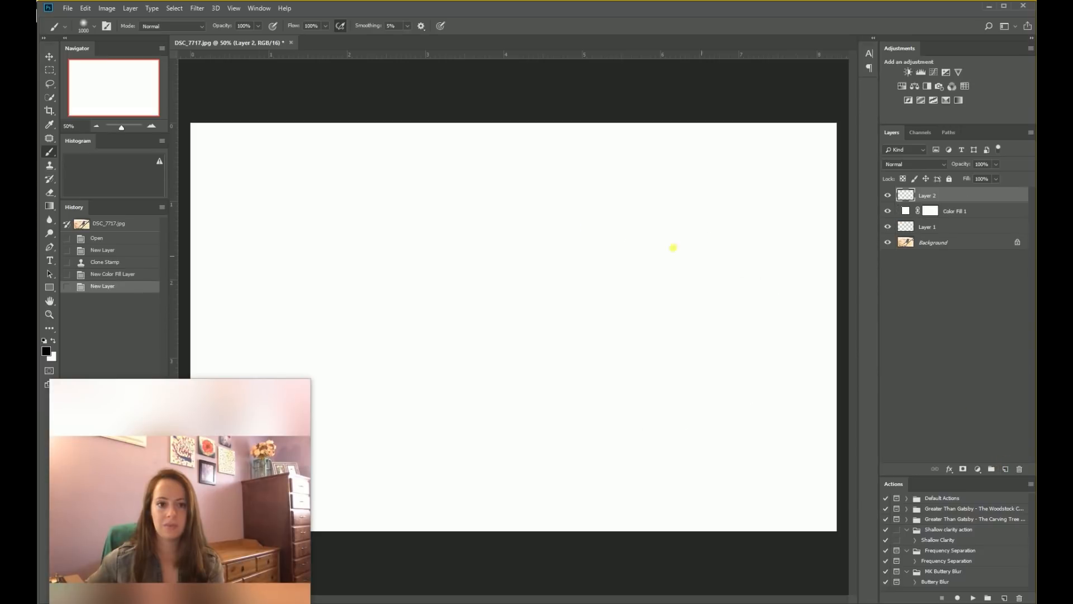
Reduce the brush size to 200 and paint a long horizontal black stroke at 100% opacity across the upper canvas.
key(bracketleft)
key(bracketleft)
key(bracketleft)
key(bracketleft)
key(bracketleft)
key(bracketleft)
key(bracketleft)
key(bracketleft)
key(bracketleft)
key(bracketleft)
key(bracketleft)
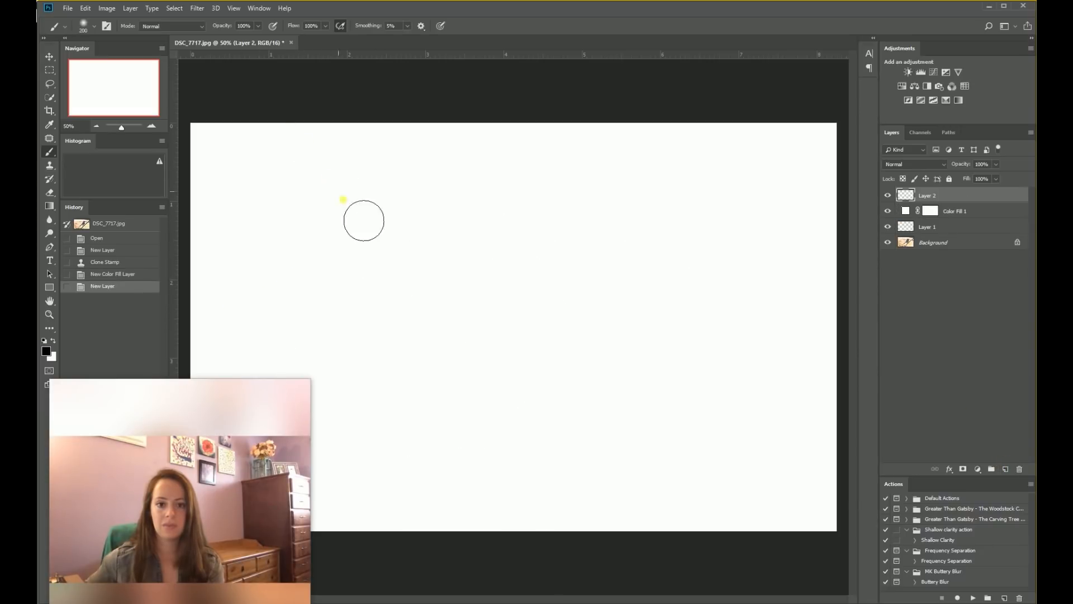
mouse_move(274, 217)
mouse_down()
mouse_move(565, 197)
mouse_move(694, 203)
mouse_move(713, 228)
mouse_up()
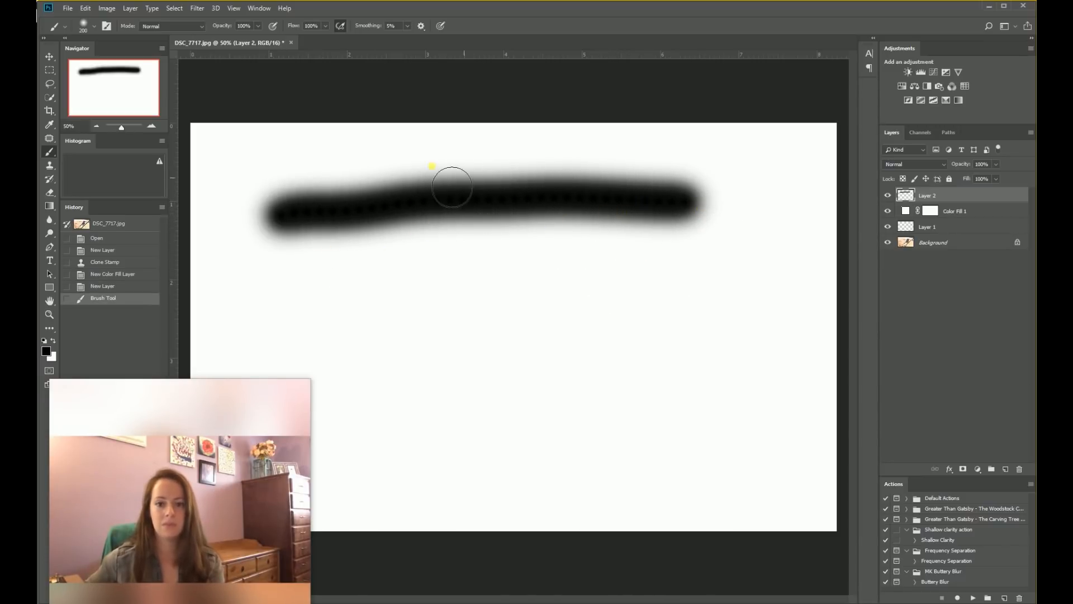
Paint a long stroke at 53% brush opacity below the black one, and a fainter one at 14% opacity beneath it.
click(258, 26)
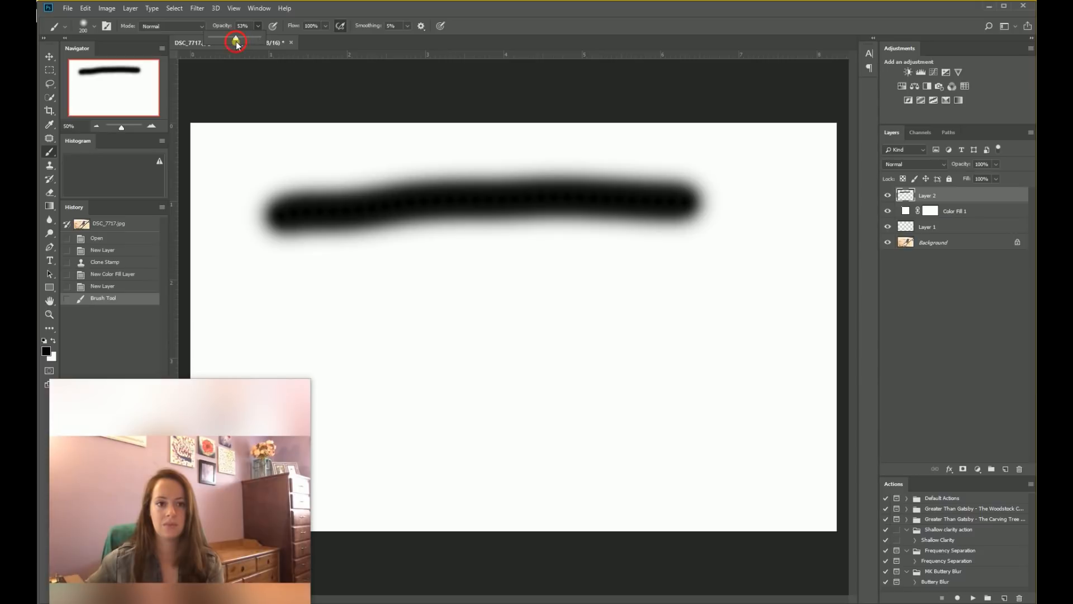
mouse_move(291, 316)
mouse_down()
mouse_move(643, 311)
mouse_move(752, 288)
mouse_up()
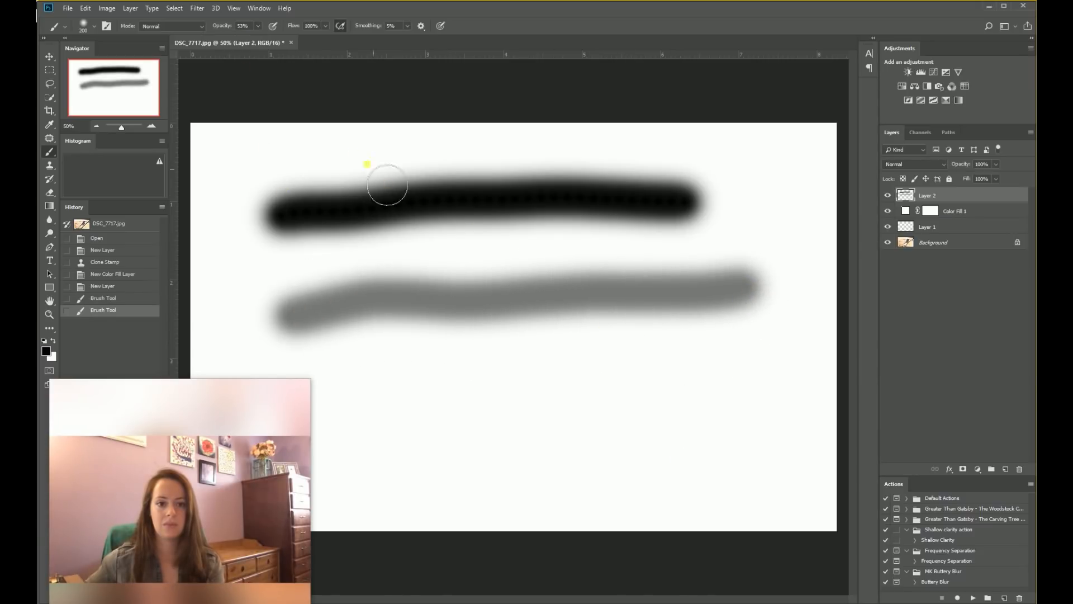
click(257, 26)
drag(260, 38, 240, 38)
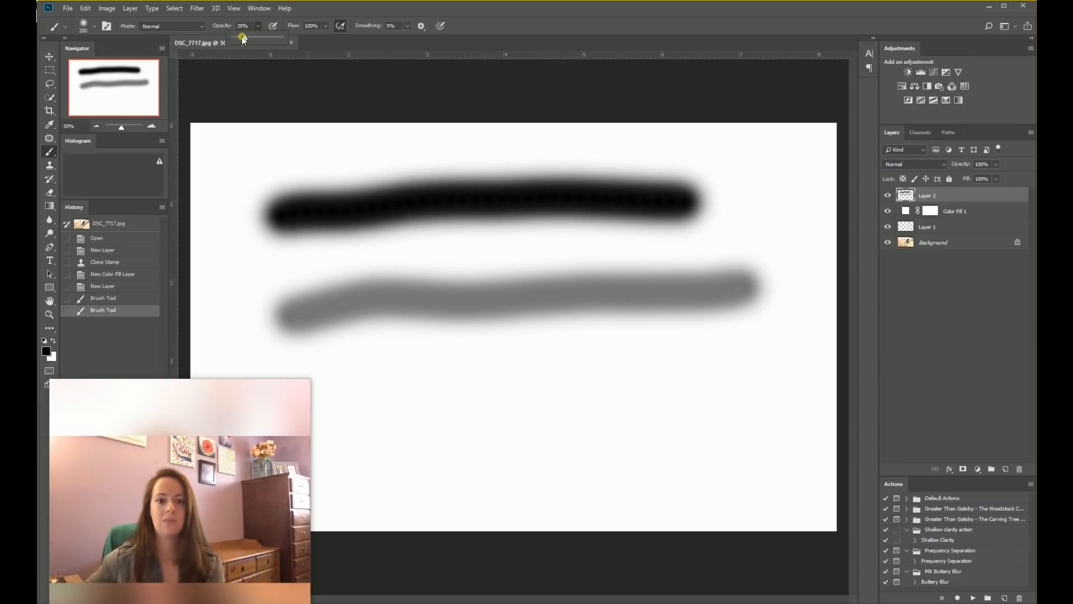
mouse_move(377, 404)
mouse_down()
mouse_move(419, 417)
mouse_move(714, 379)
mouse_move(733, 357)
mouse_up()
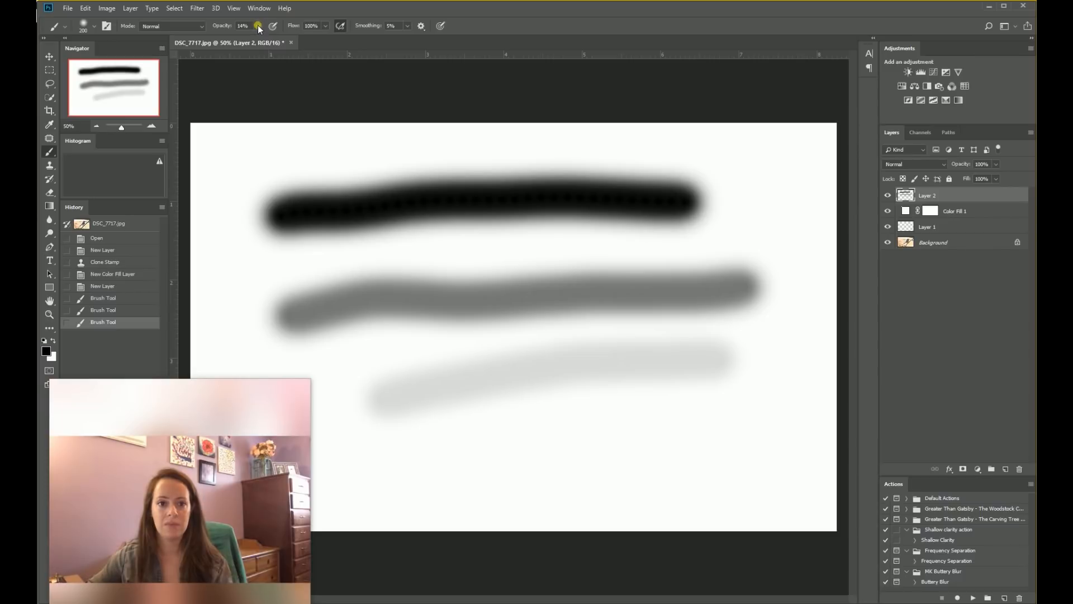
Paint a single dab at 100% opacity, and fill a broad diagonal patch near the lower right corner at 26% opacity.
drag(257, 26, 316, 45)
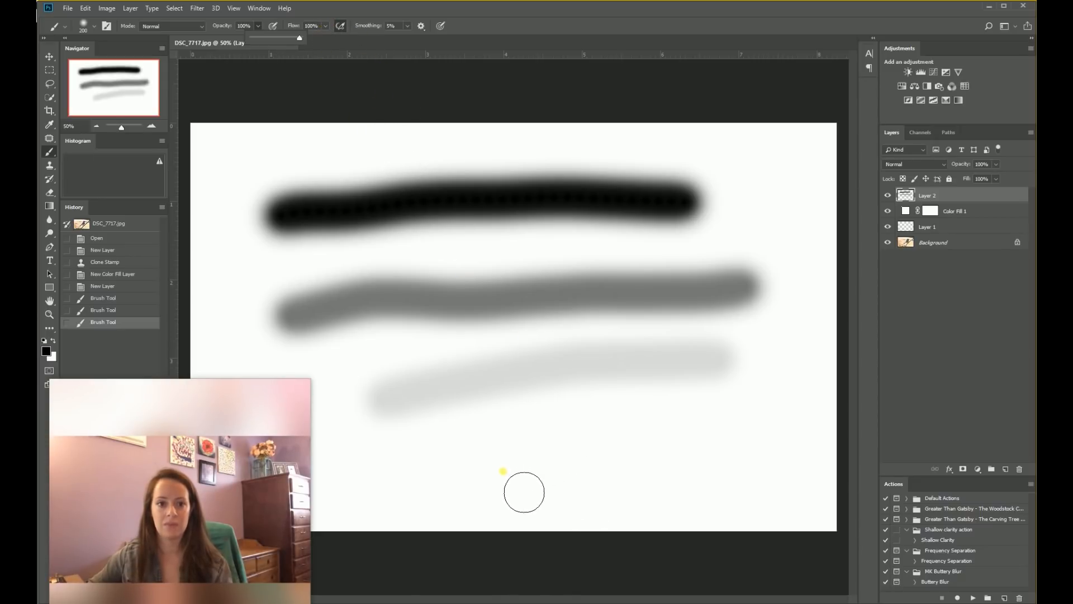
click(465, 472)
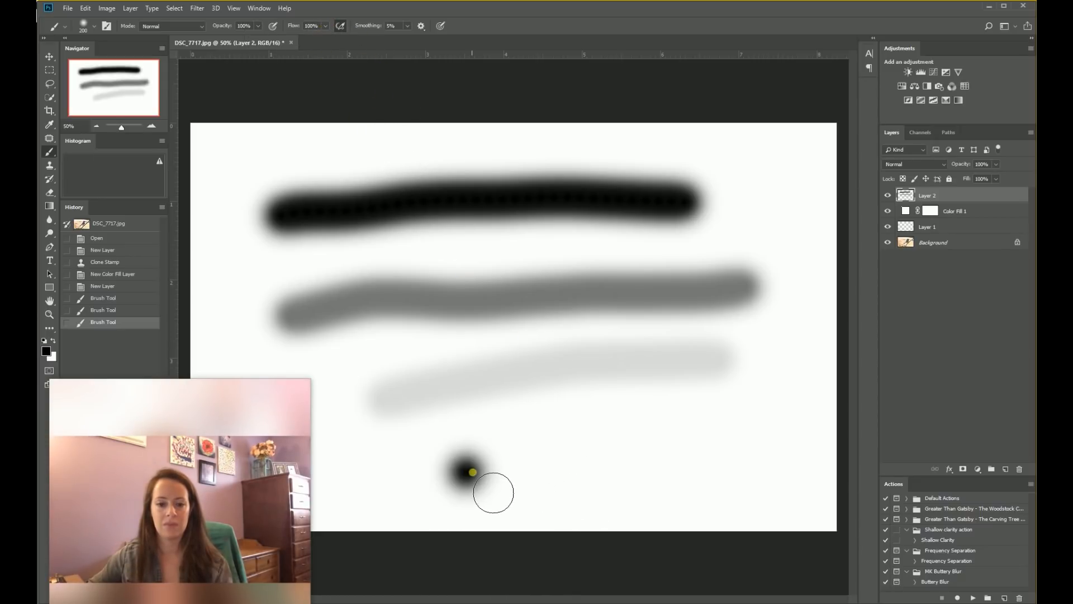
click(257, 26)
click(223, 36)
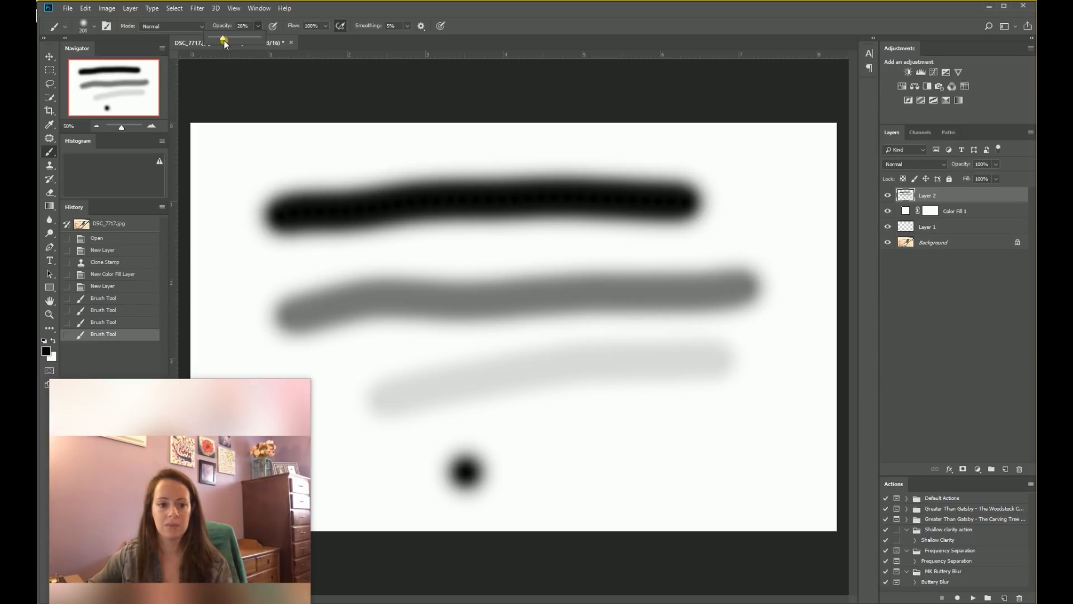
mouse_move(686, 462)
mouse_down()
mouse_move(606, 495)
mouse_move(771, 441)
mouse_move(631, 499)
mouse_move(800, 429)
mouse_move(642, 499)
mouse_move(788, 423)
mouse_move(694, 460)
mouse_move(749, 431)
mouse_move(661, 493)
mouse_move(766, 424)
mouse_move(705, 463)
mouse_move(741, 425)
mouse_move(671, 489)
mouse_up()
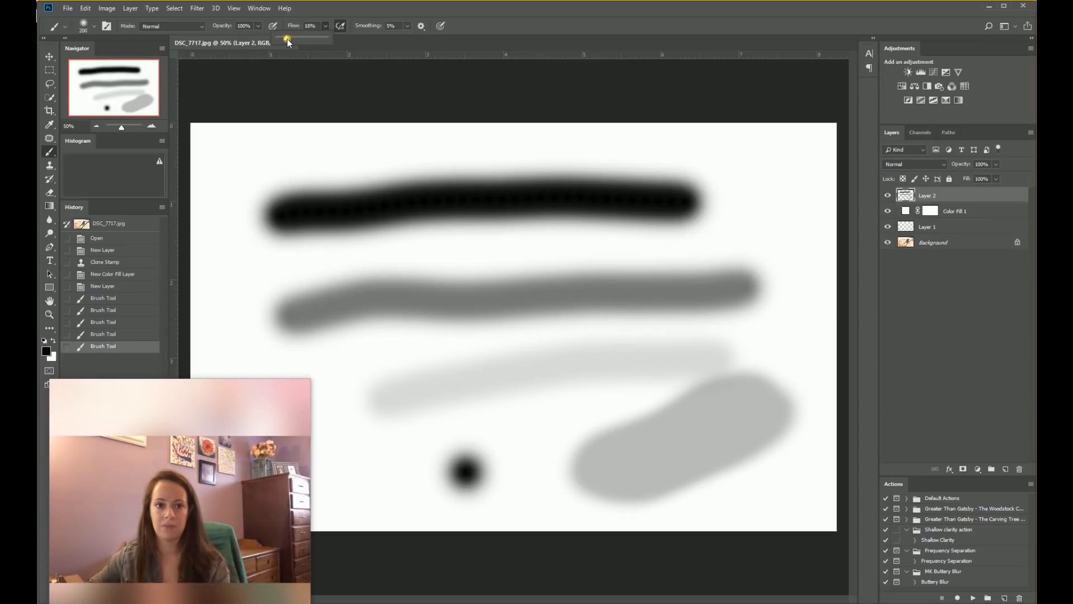
Set the brush to 100% opacity and 25% flow, and build up black with repeated strokes between the dab and the gray patch.
drag(288, 40, 297, 39)
drag(291, 42, 290, 44)
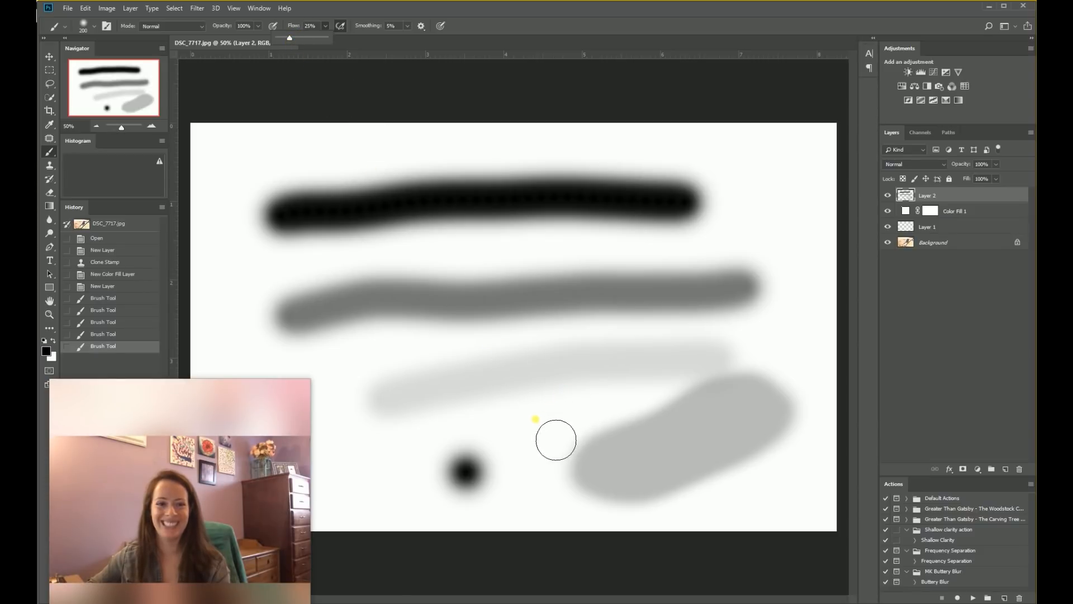
drag(506, 427, 559, 398)
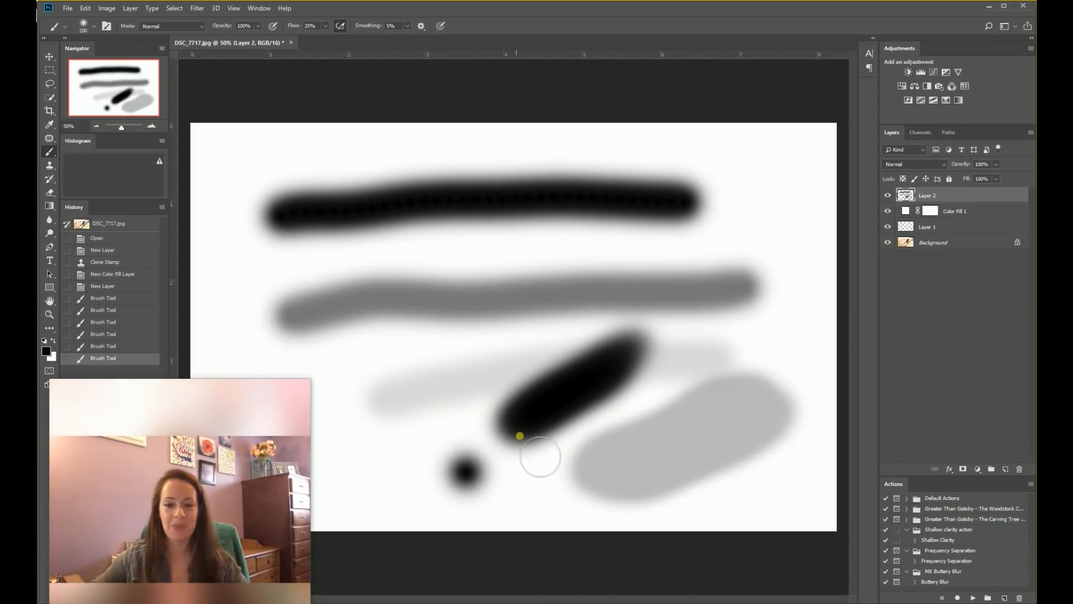
mouse_move(467, 417)
mouse_down()
mouse_move(462, 434)
mouse_move(477, 431)
mouse_move(469, 414)
mouse_move(482, 427)
mouse_move(455, 390)
mouse_move(479, 411)
mouse_move(461, 411)
mouse_move(492, 372)
mouse_up()
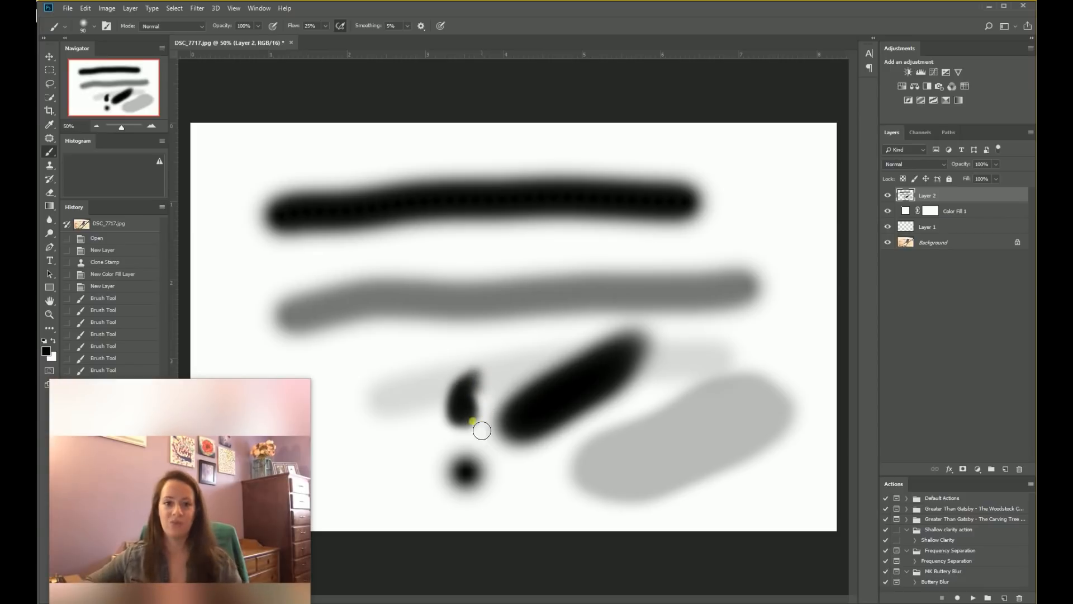
With the brush at size 90, paint a thin diagonal stroke at 100% flow and a short one at 12% flow.
mouse_move(422, 264)
mouse_down()
mouse_move(569, 209)
mouse_move(635, 210)
mouse_up()
click(325, 26)
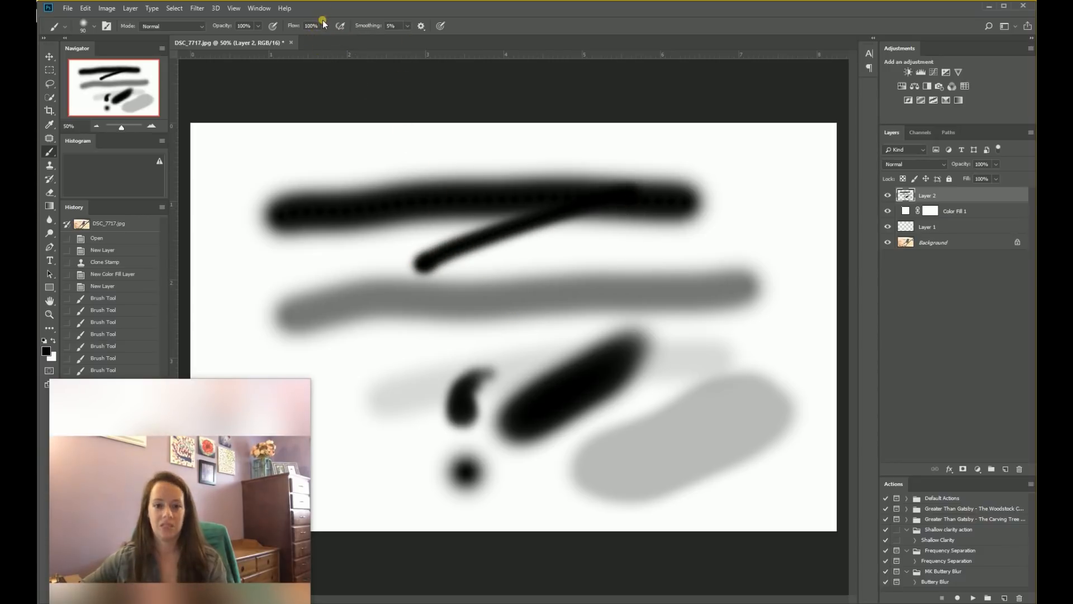
drag(361, 410, 375, 352)
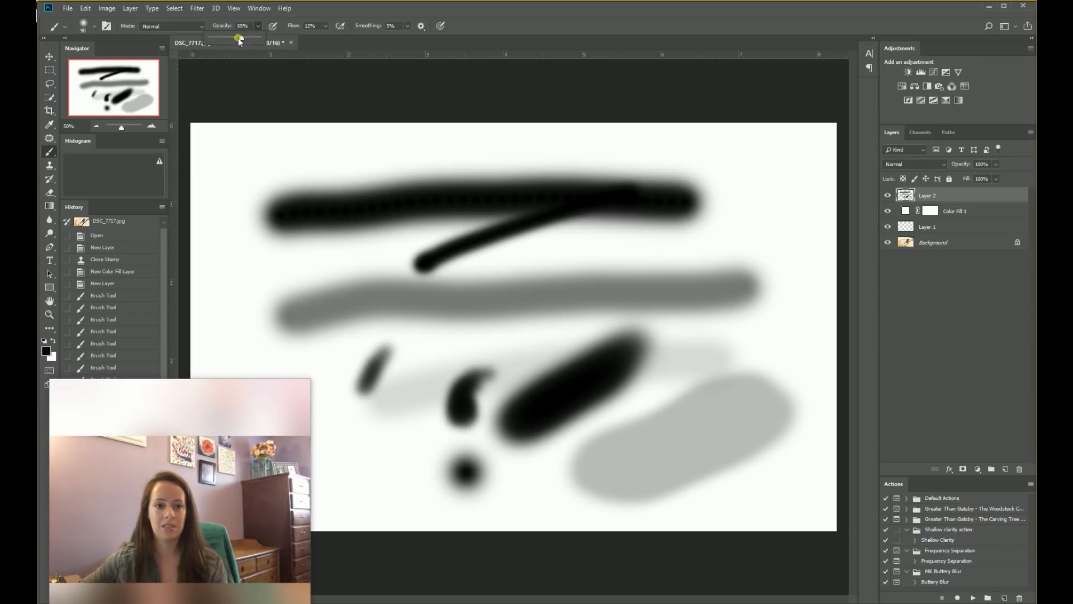
Set the brush to 30% opacity and 100% flow, and paint overlapping strokes across the right end of the gray line.
click(325, 26)
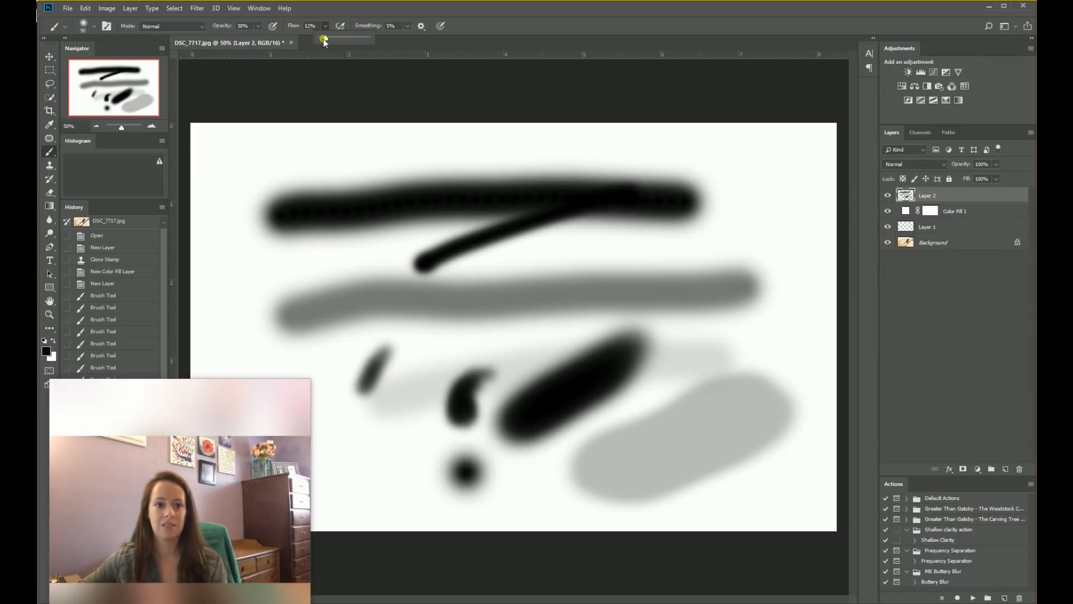
mouse_move(695, 289)
mouse_down()
mouse_move(694, 360)
mouse_move(719, 287)
mouse_move(702, 369)
mouse_move(695, 335)
mouse_up()
right_click(764, 113)
Delete the painted practice layer and the white color fill layer.
click(987, 197)
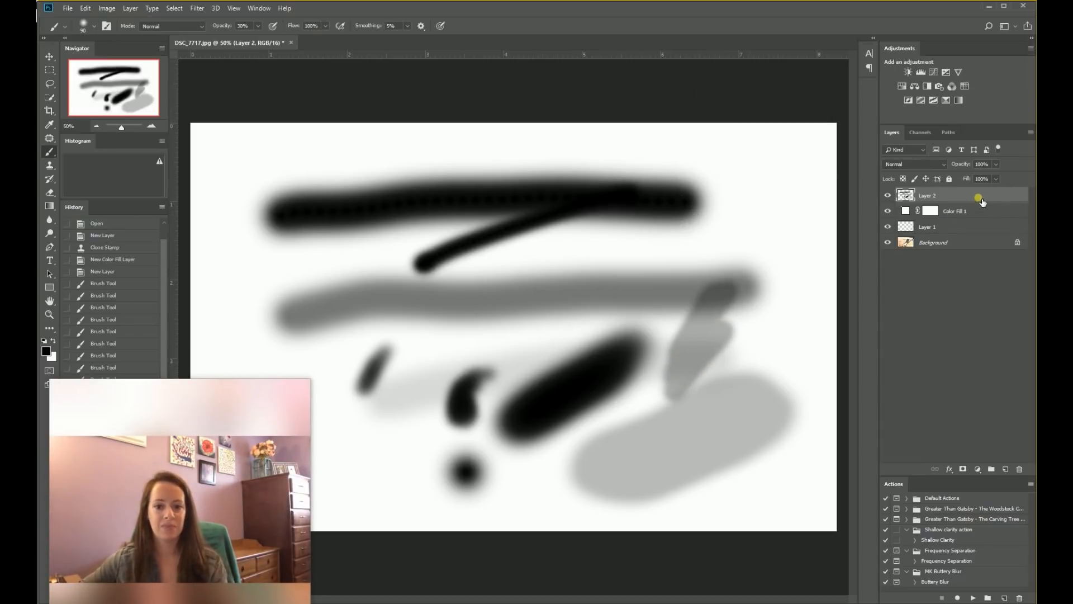
drag(998, 199, 1022, 470)
drag(991, 206, 1019, 469)
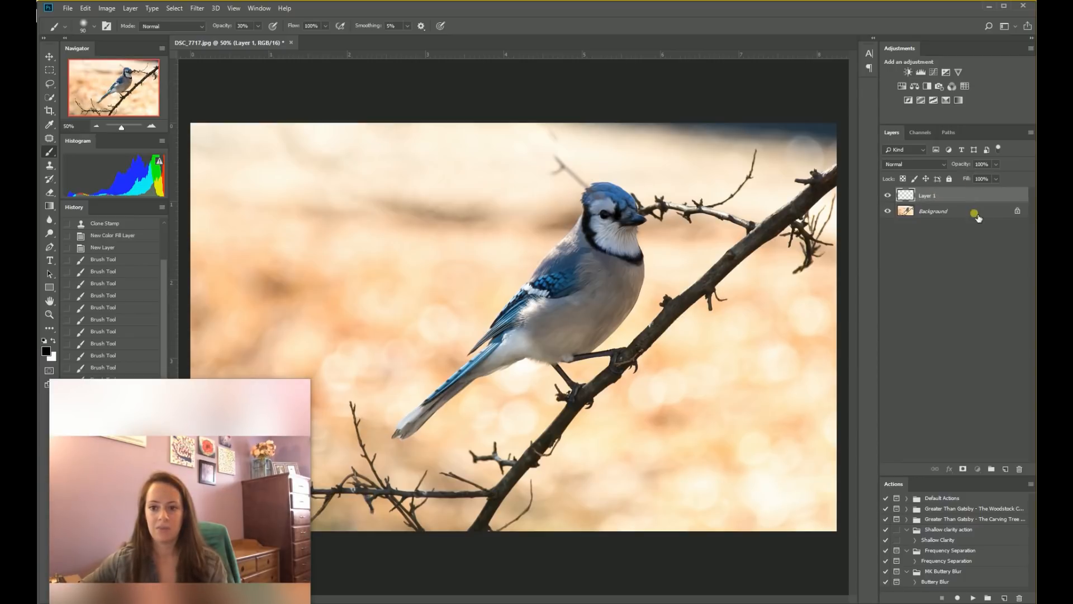
double_click(1007, 194)
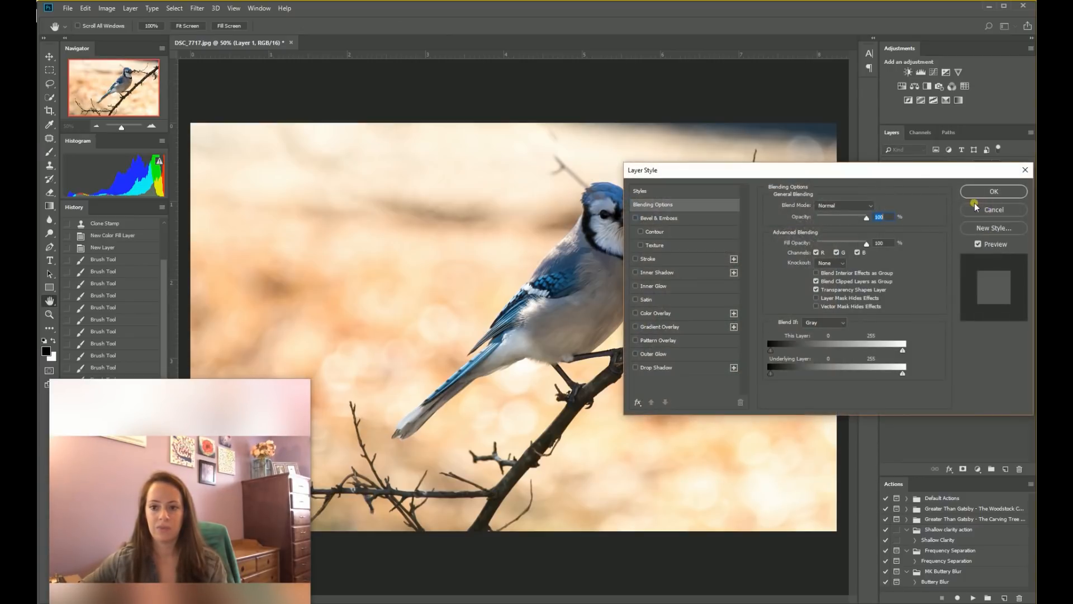
Close the layer style options, delete the old clone retouching layer, and add a new empty layer above the Background.
click(994, 198)
drag(994, 198, 1020, 470)
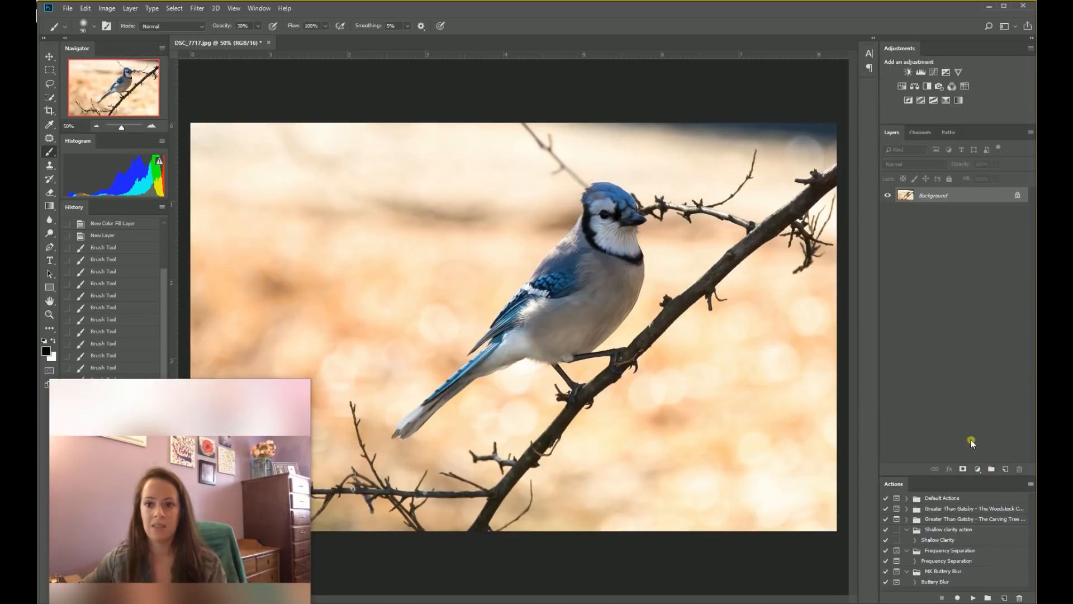
click(1012, 473)
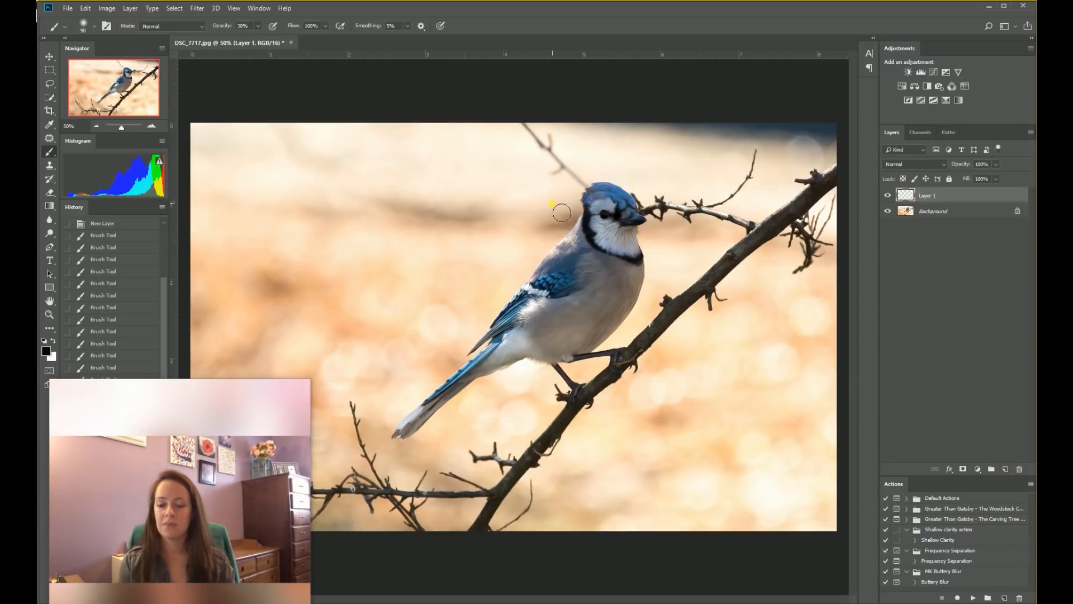
Magnify the photo to 200% around the bird's head and the blurry twig above it.
key(ctrl+plus)
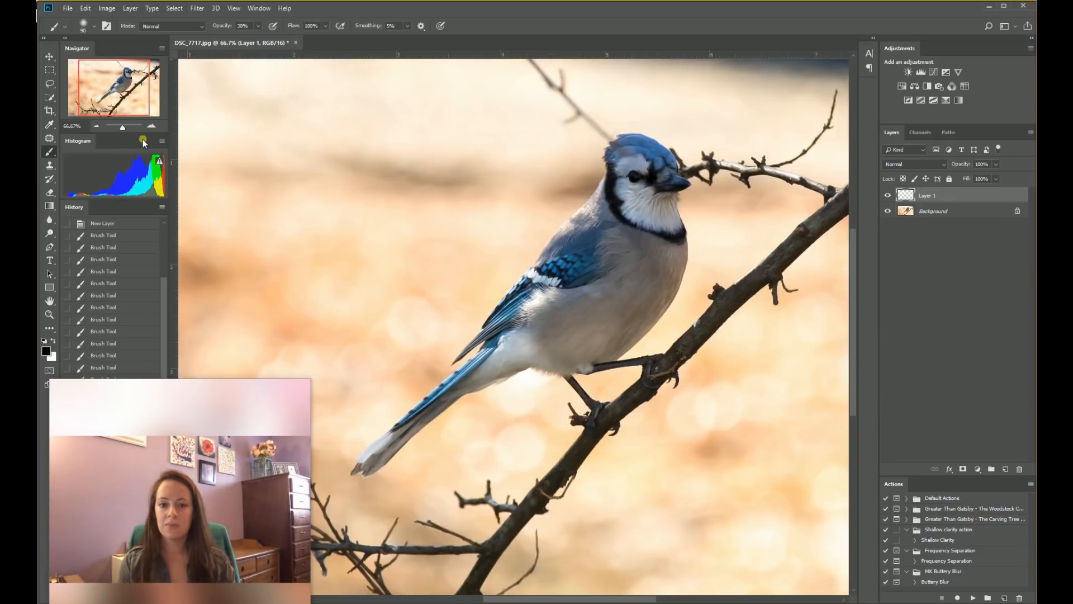
drag(122, 128, 124, 133)
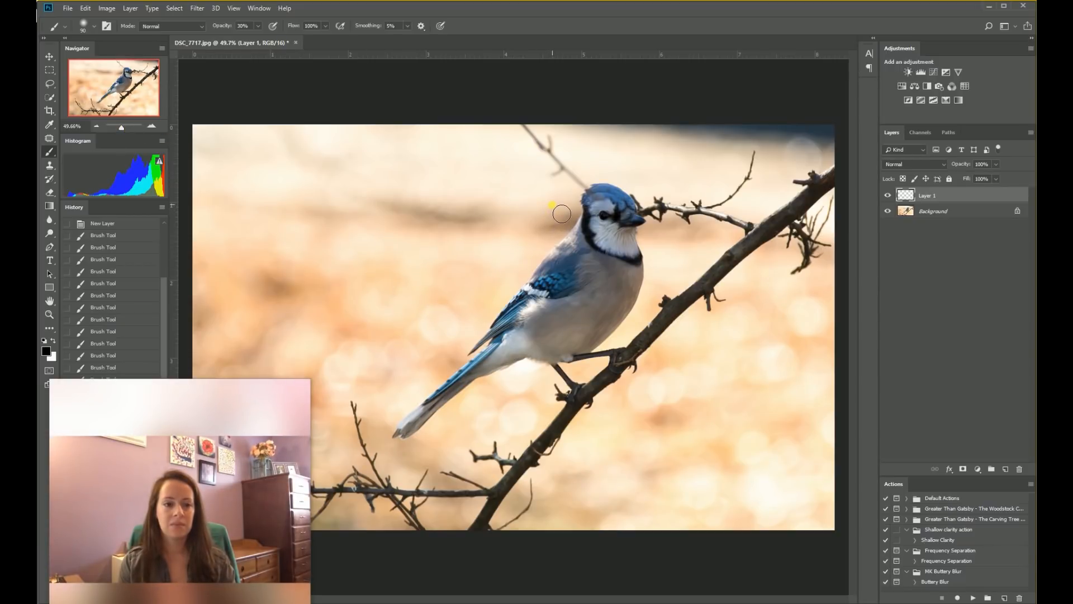
key(ctrl+plus)
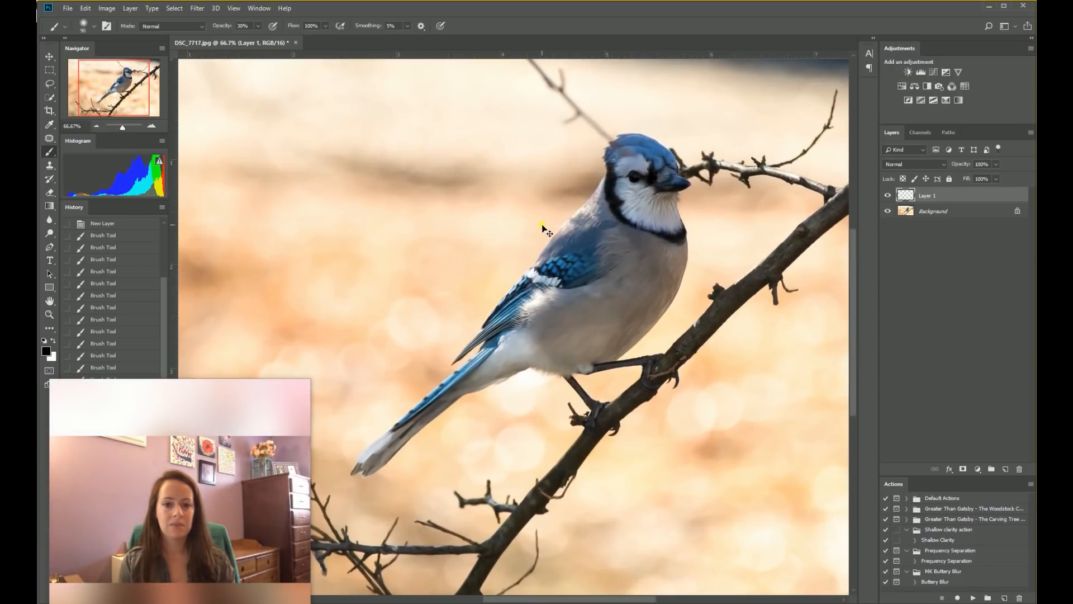
key(ctrl+minus)
key(ctrl+minus)
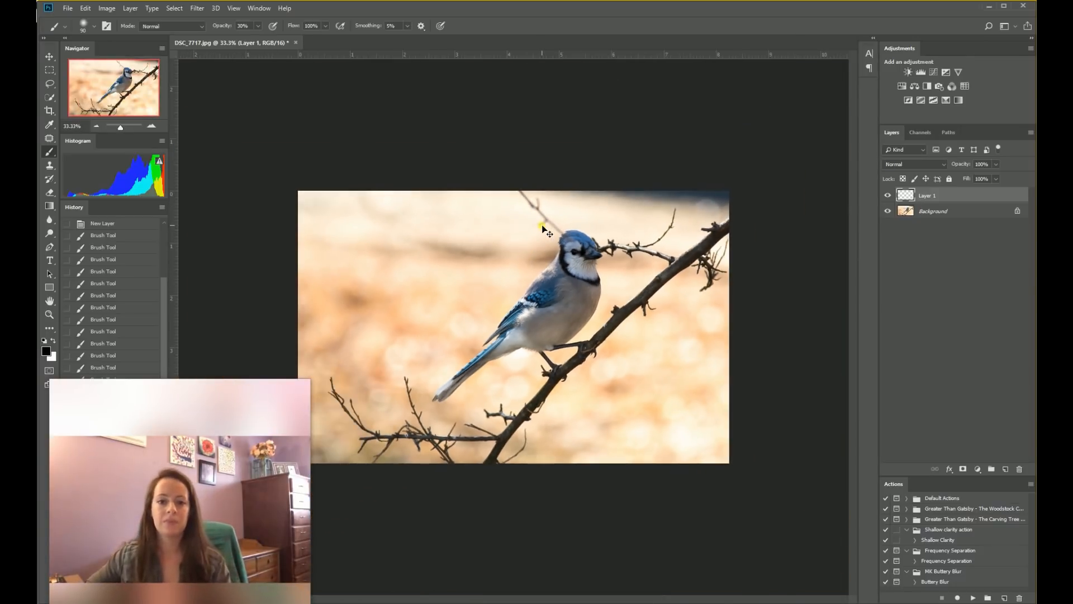
key(ctrl+plus)
key(ctrl+plus)
key(ctrl+plus)
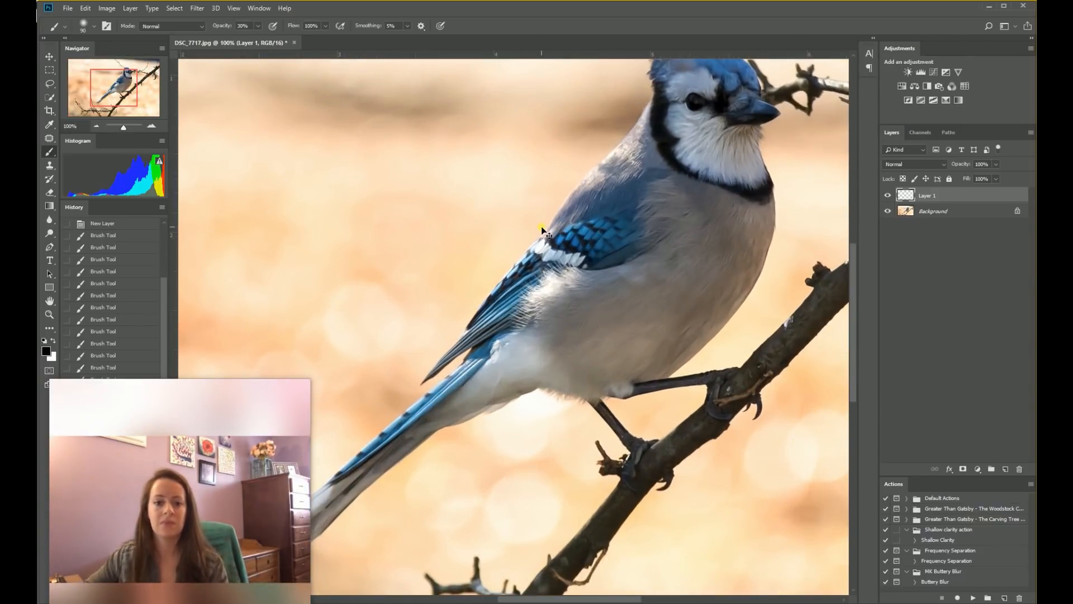
key(ctrl+plus)
drag(638, 106, 436, 385)
drag(596, 223, 622, 309)
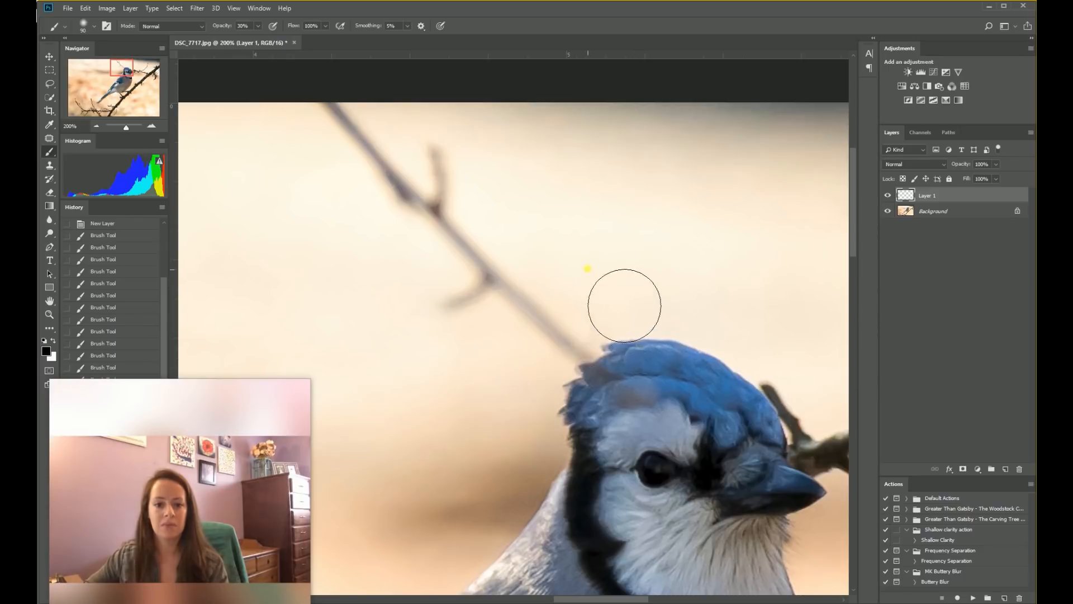
Activate the Clone Stamp tool and set its brush size to 30.
click(51, 167)
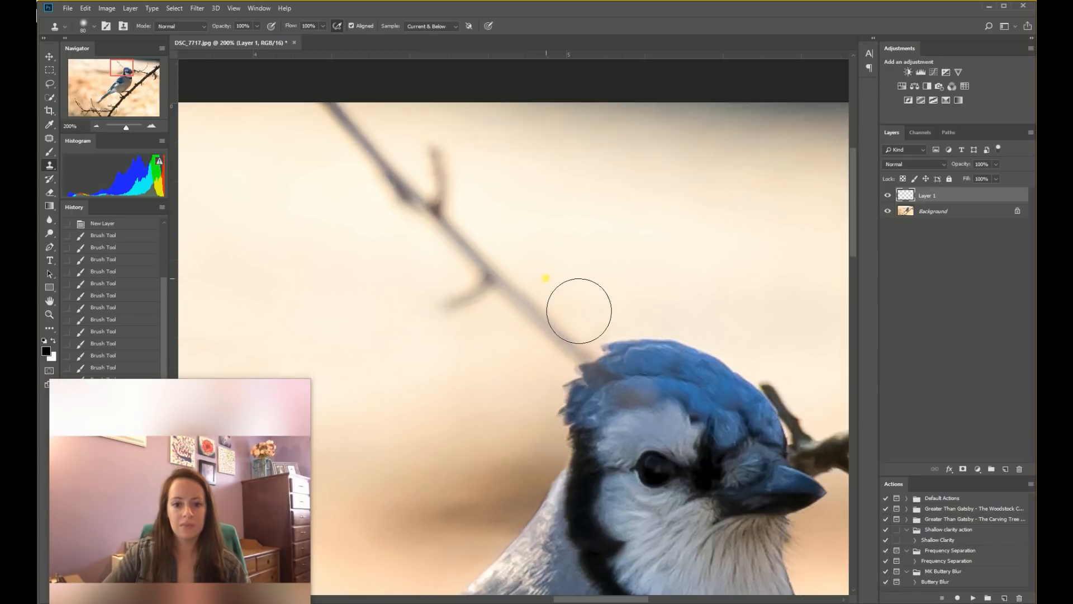
key(bracketleft)
key(bracketleft)
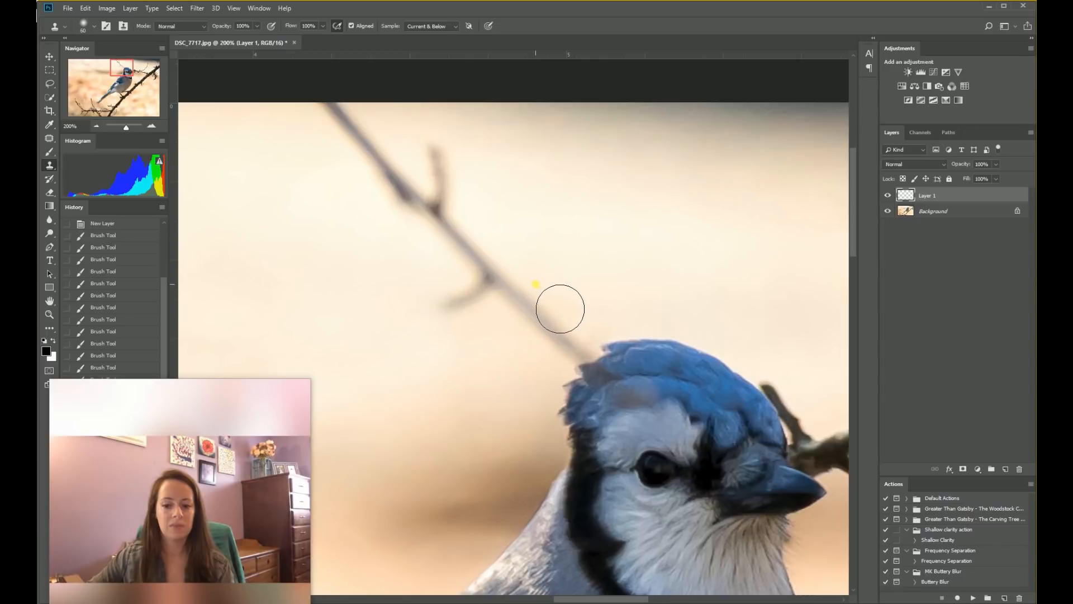
key(bracketleft)
key(bracketleft)
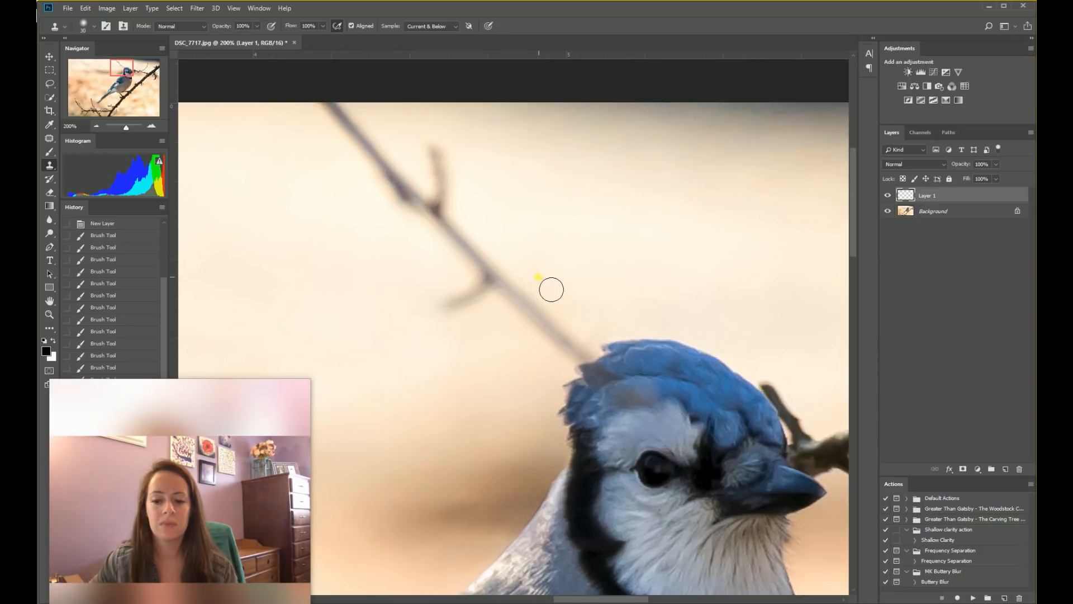
key(bracketright)
key(bracketright)
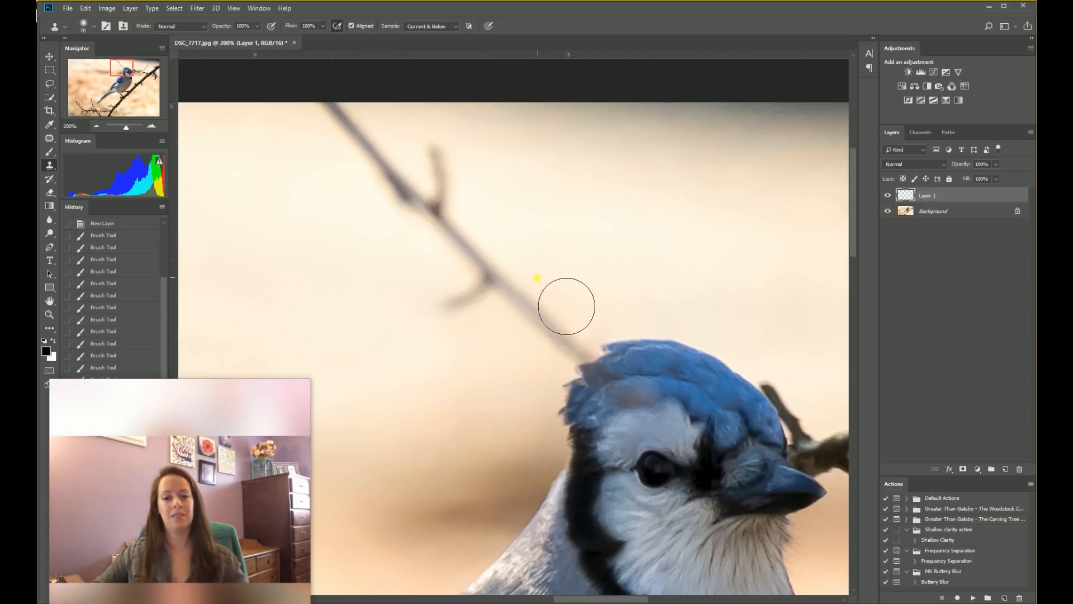
key(bracketleft)
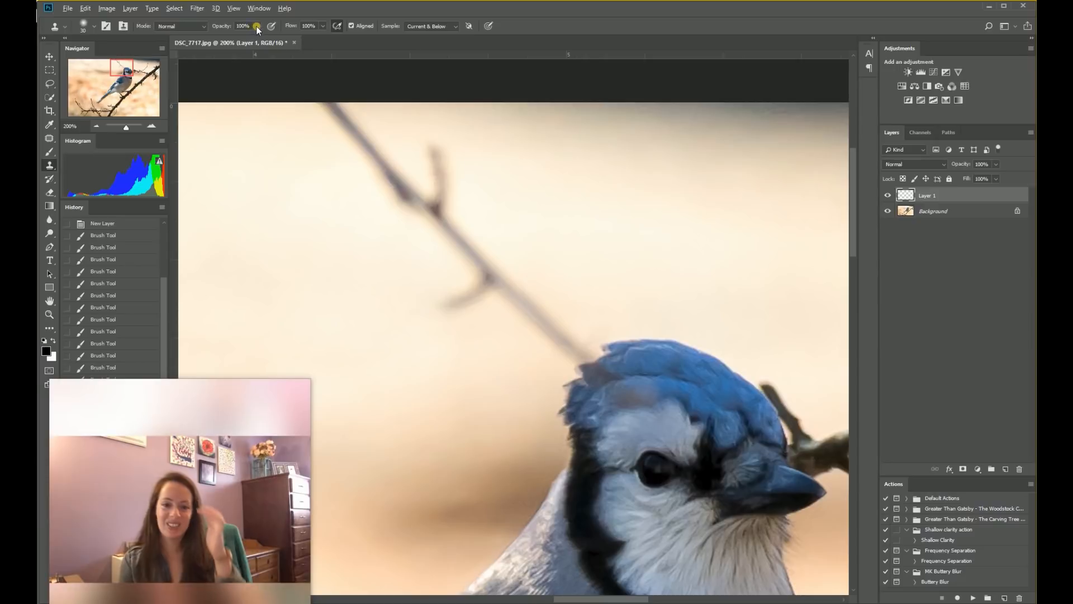
Try cloning the bright background beside the twig over its lower end at 100% flow, and undo the stroke.
click(323, 26)
drag(304, 37, 306, 38)
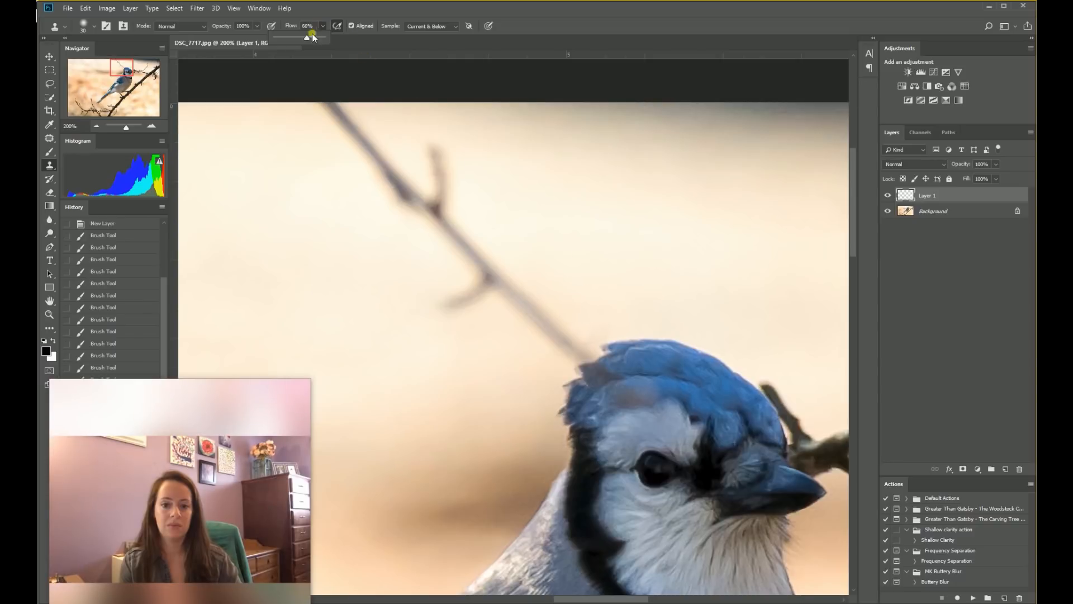
alt+click(606, 269)
drag(561, 333, 551, 350)
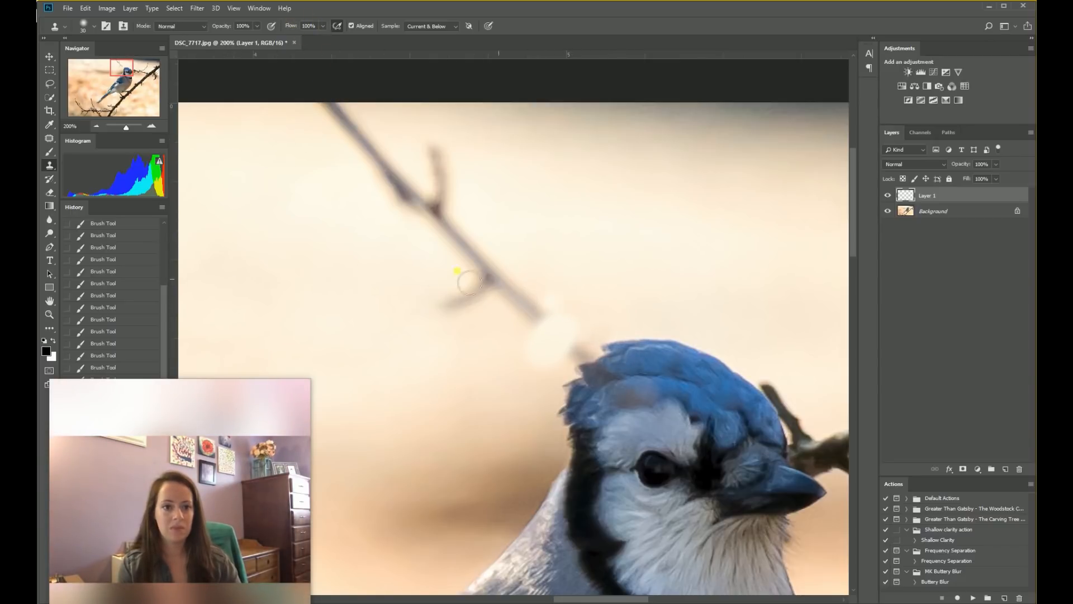
mouse_move(154, 382)
drag(153, 382, 235, 405)
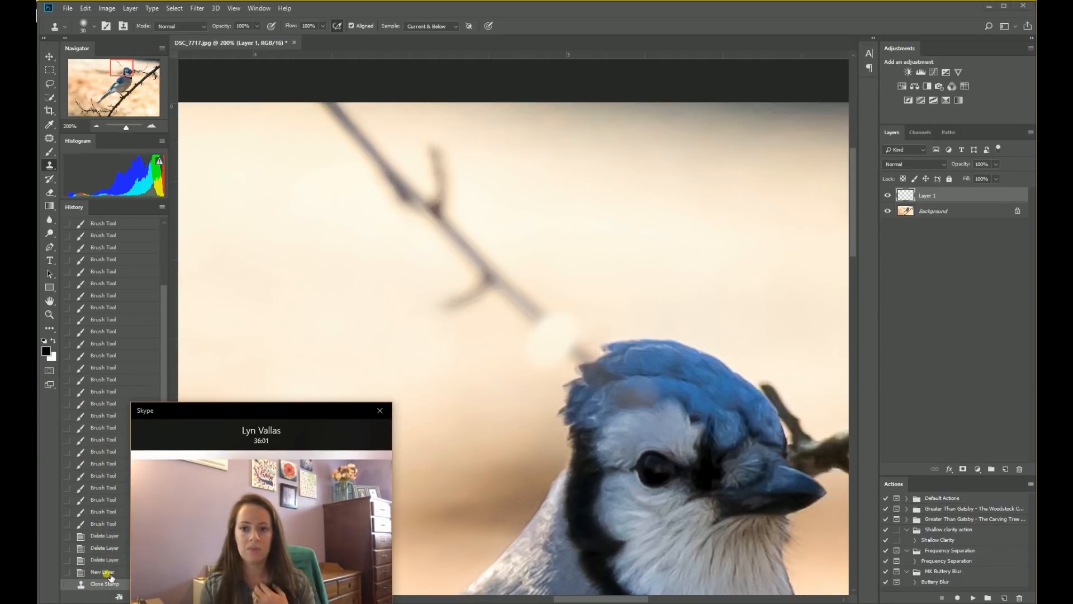
drag(221, 408, 141, 398)
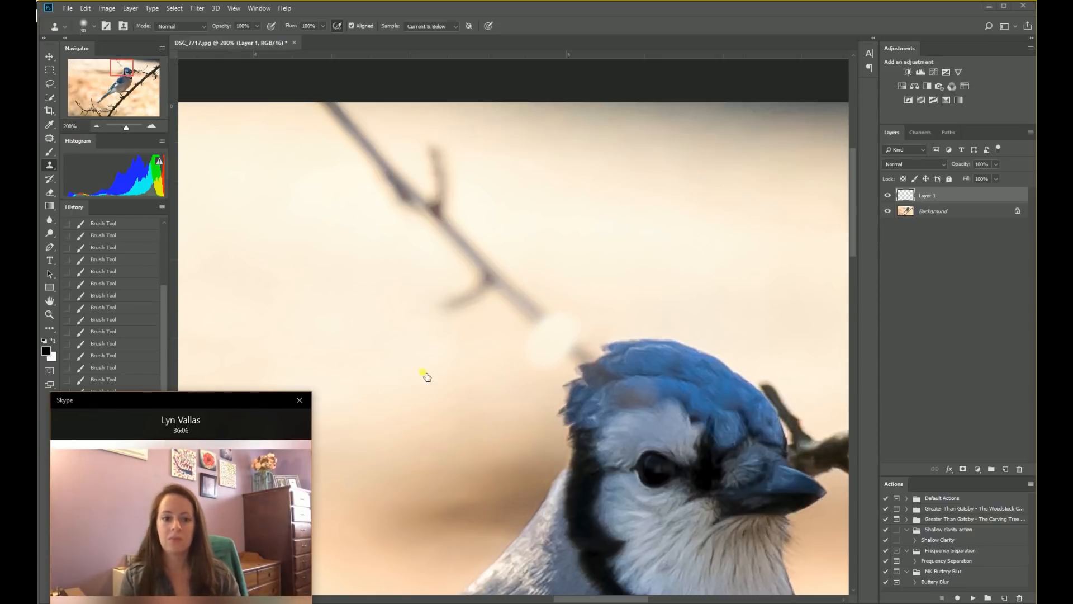
key(ctrl+z)
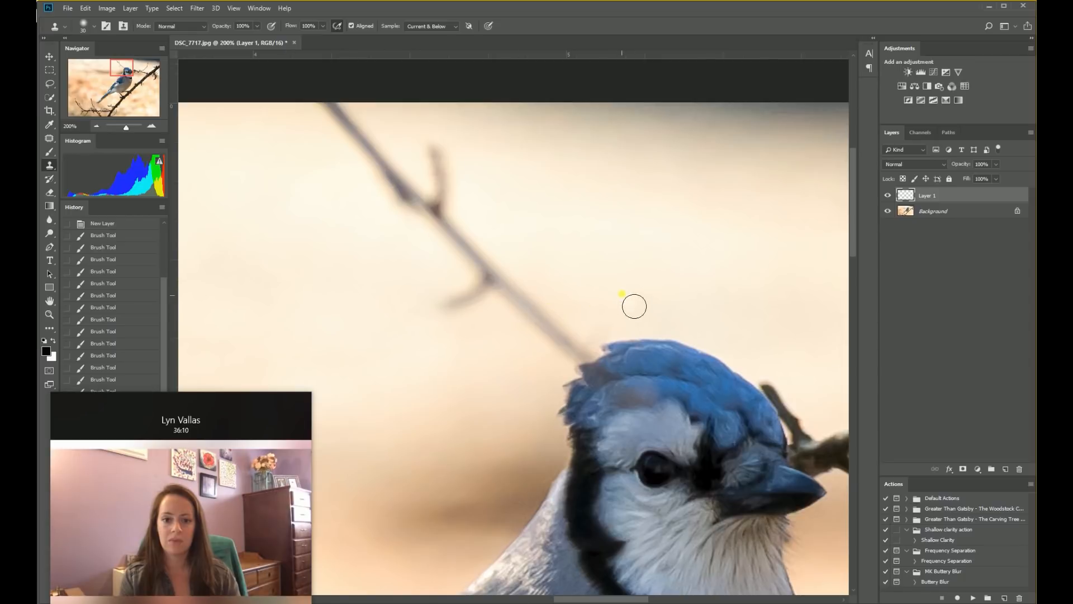
Set the Clone Stamp flow to 62%.
click(324, 25)
click(305, 37)
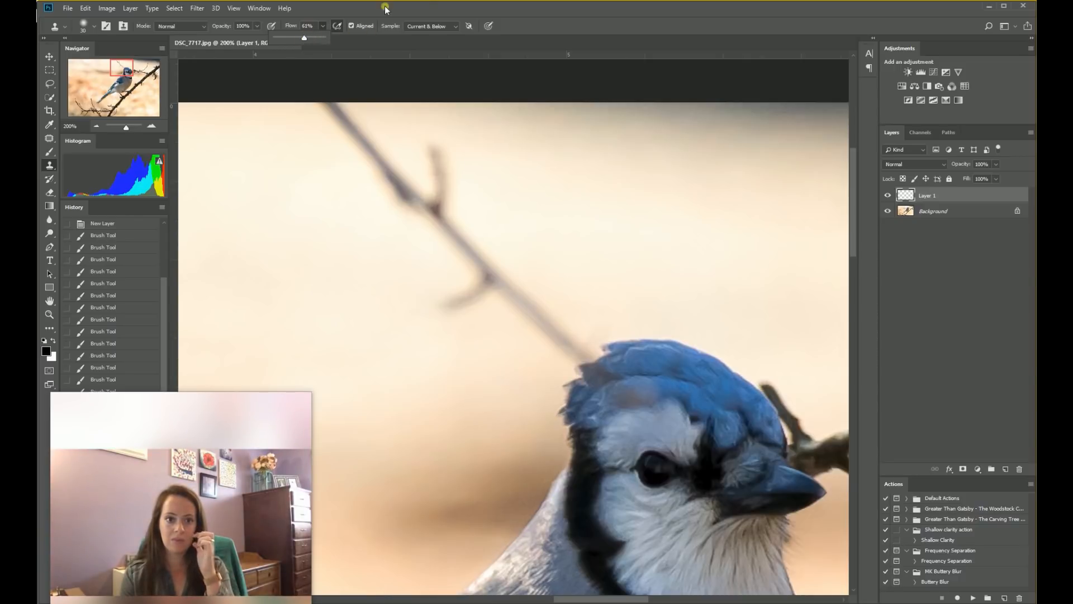
click(420, 11)
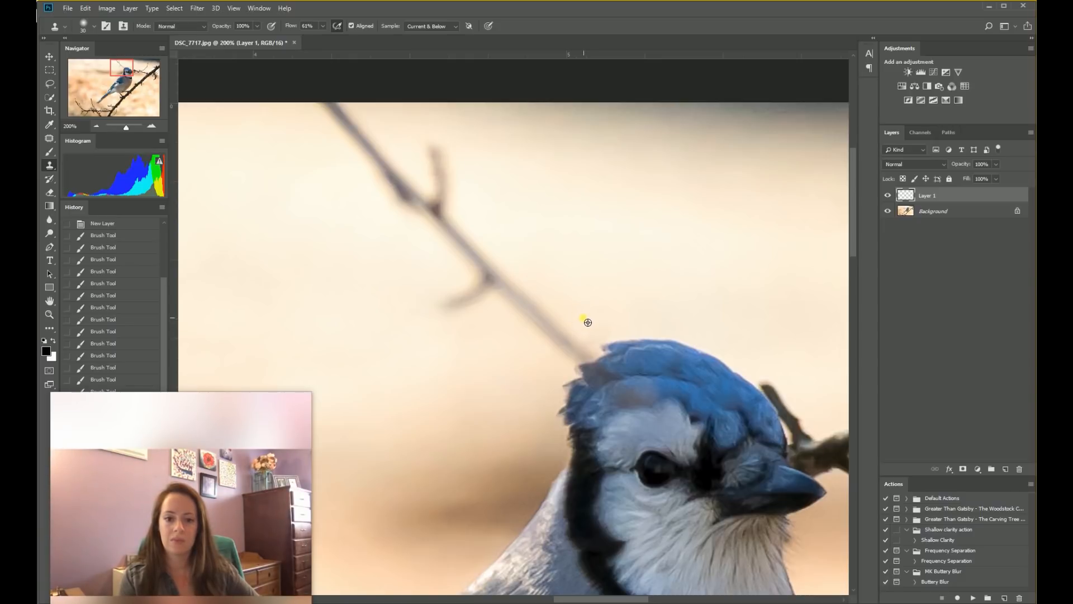
Clone background sampled from both sides of the twig over its lower end just above the bird's crest.
alt+click(584, 319)
drag(563, 333, 573, 336)
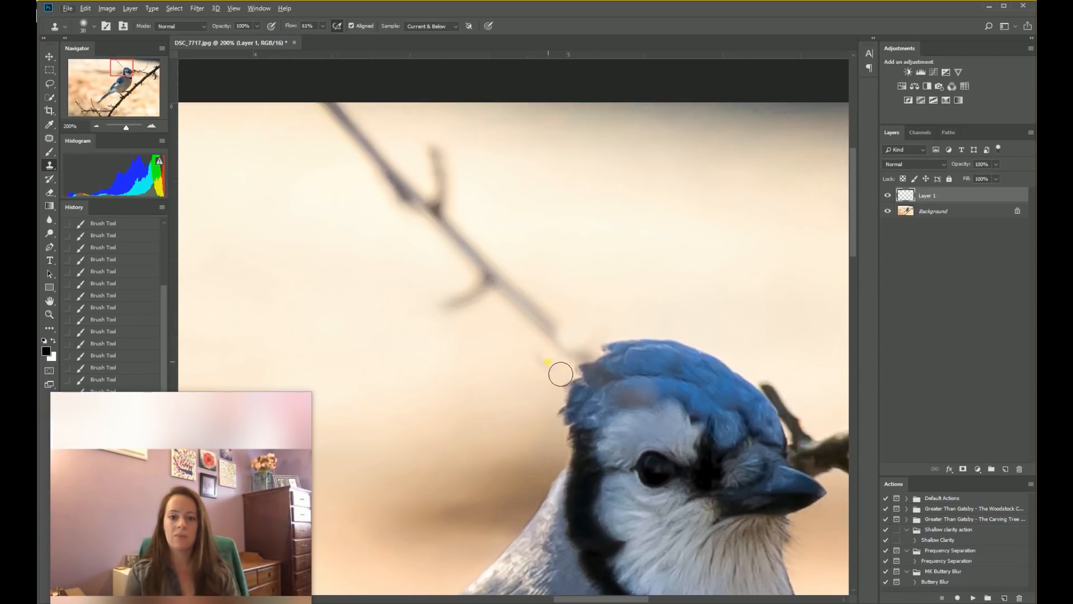
alt+click(544, 365)
click(562, 349)
click(561, 345)
click(550, 340)
click(558, 350)
alt+click(575, 304)
drag(571, 341, 554, 318)
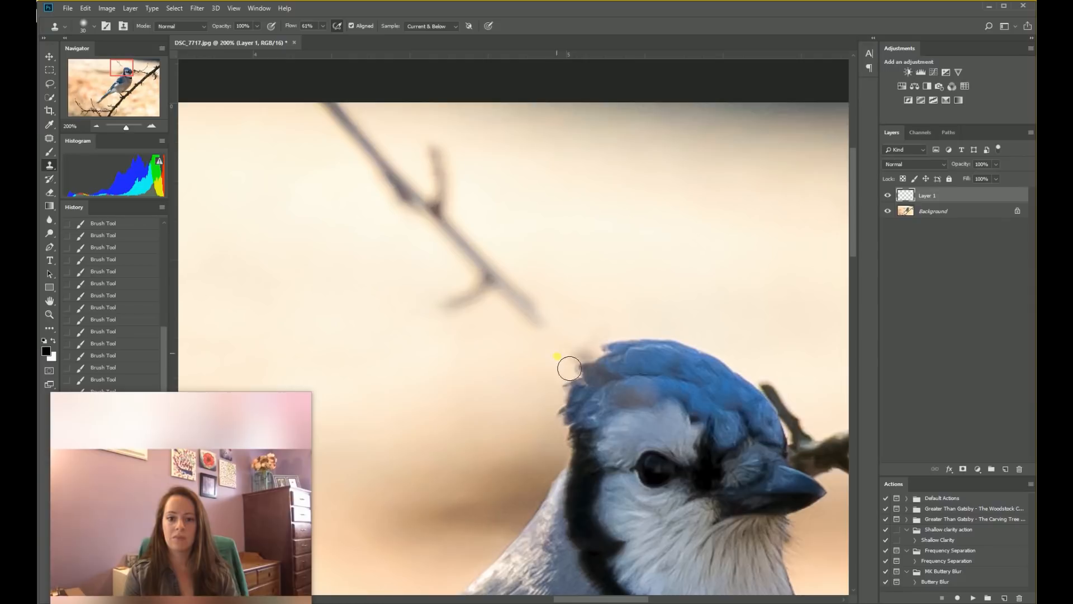
Clone out the twig up to its lower side shoot, including that shoot, with freshly sampled background.
drag(550, 340, 522, 288)
alt+click(562, 286)
alt+click(497, 334)
drag(528, 324, 518, 304)
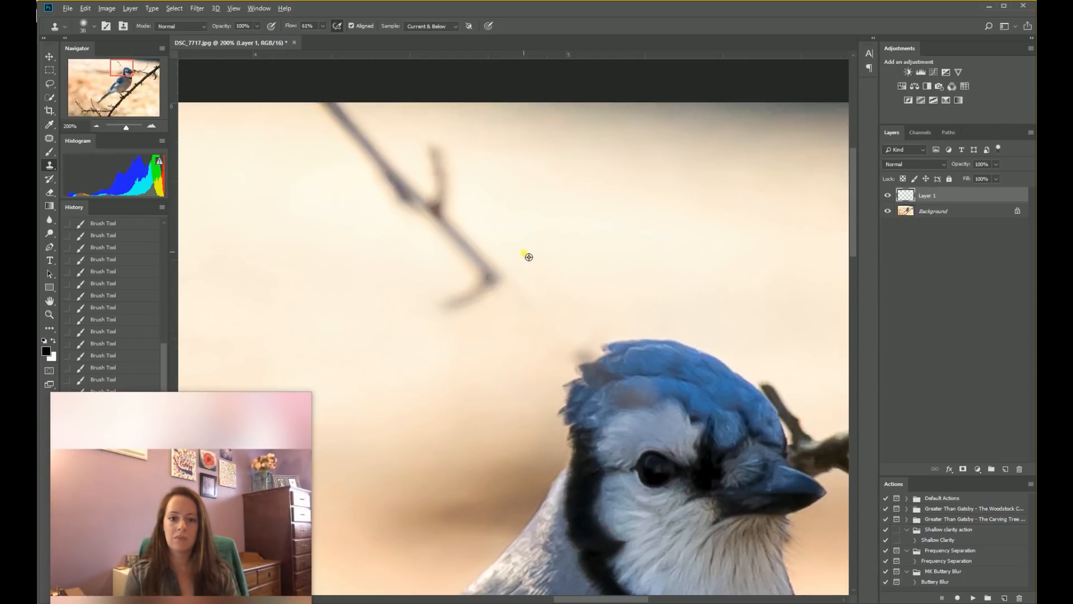
mouse_move(505, 281)
mouse_down()
mouse_move(492, 309)
mouse_move(454, 314)
mouse_up()
alt+click(483, 330)
Clone nearby background over the twig section between the lower and upper side shoots.
alt+click(507, 260)
drag(502, 288, 439, 217)
alt+click(495, 225)
alt+click(434, 271)
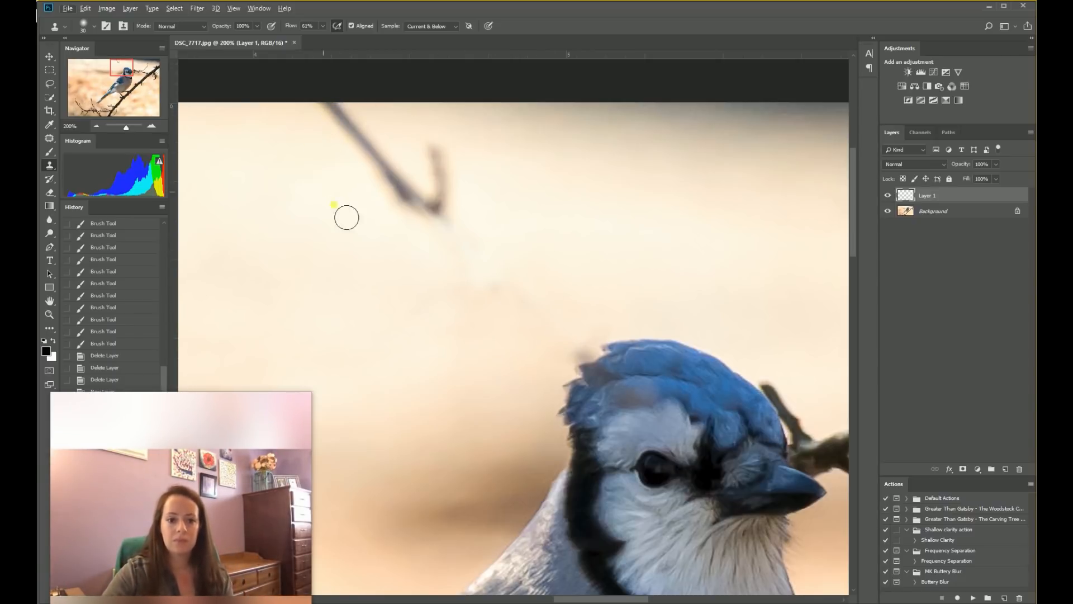
Revert the image history to the New Layer state, discarding all the clone strokes.
mouse_move(313, 408)
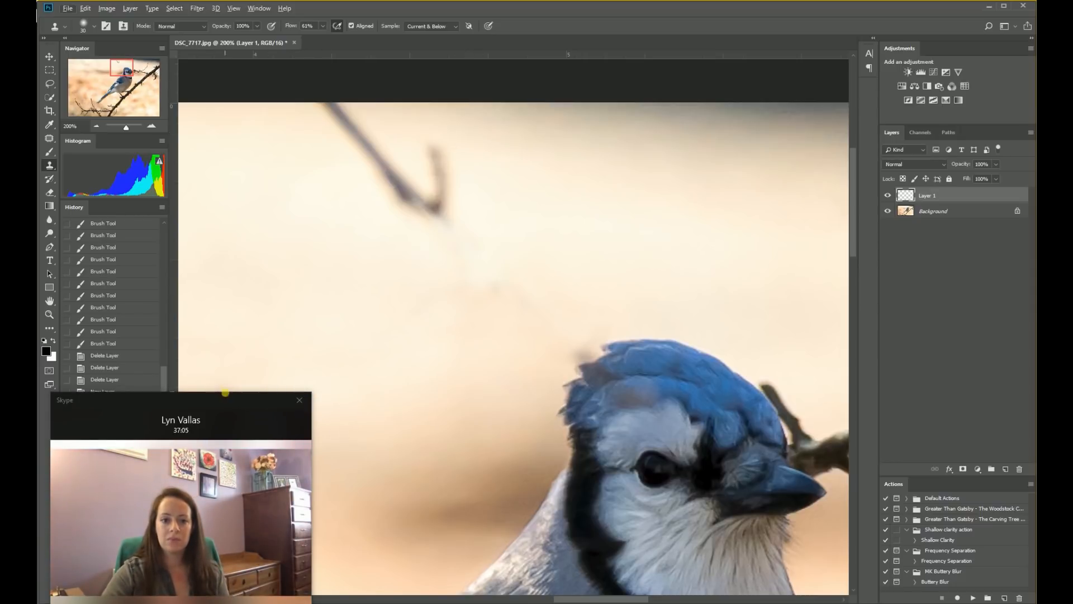
drag(224, 398, 307, 361)
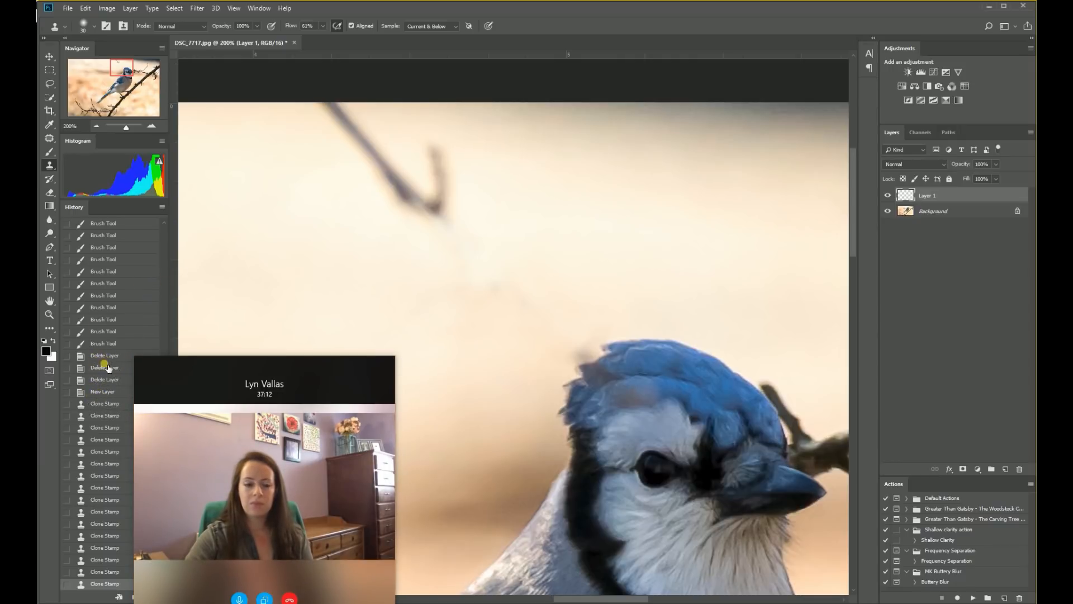
click(103, 391)
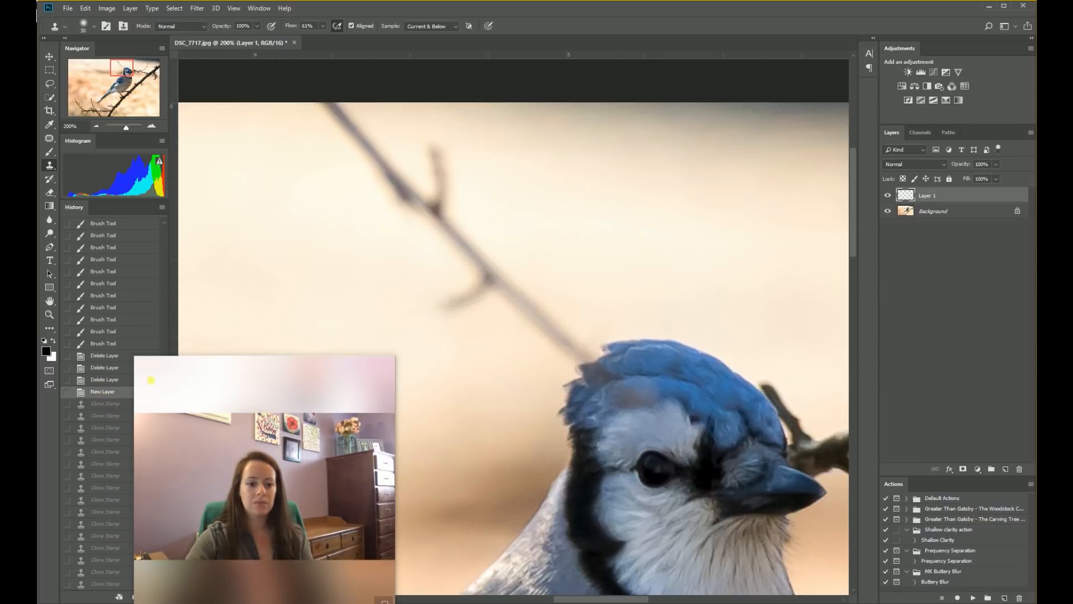
drag(299, 361, 256, 424)
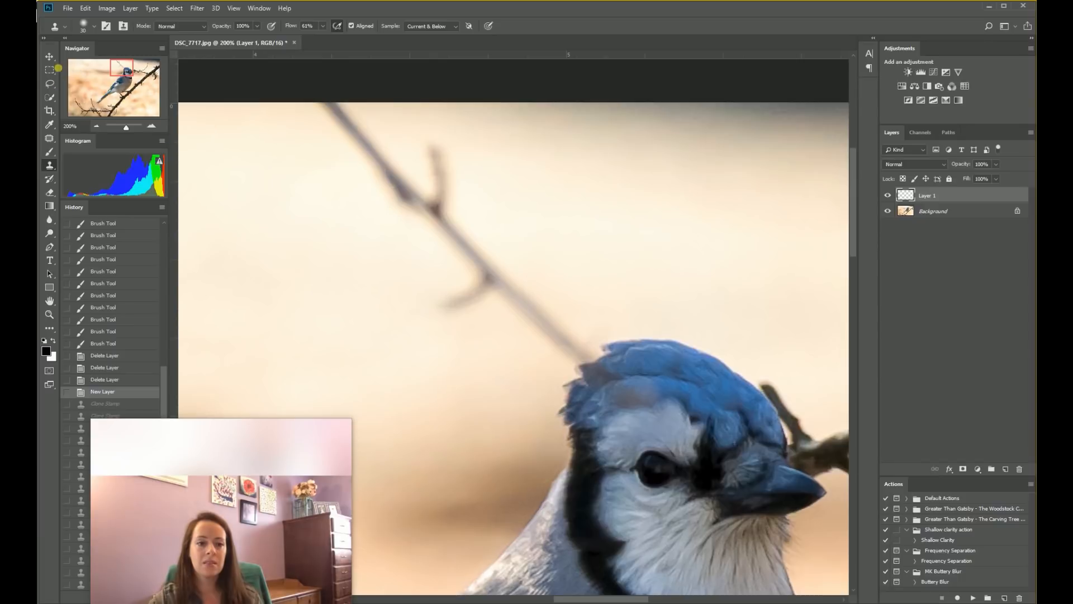
Duplicate the Background layer and draw a freehand Lasso selection around the twig and its two side shoots.
click(49, 84)
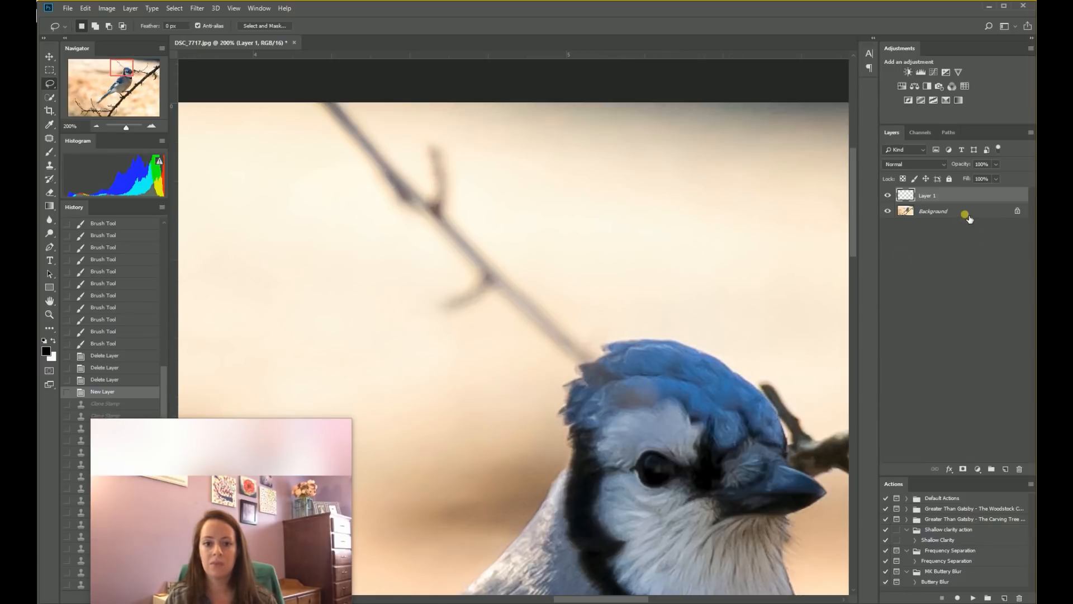
drag(978, 215, 1006, 468)
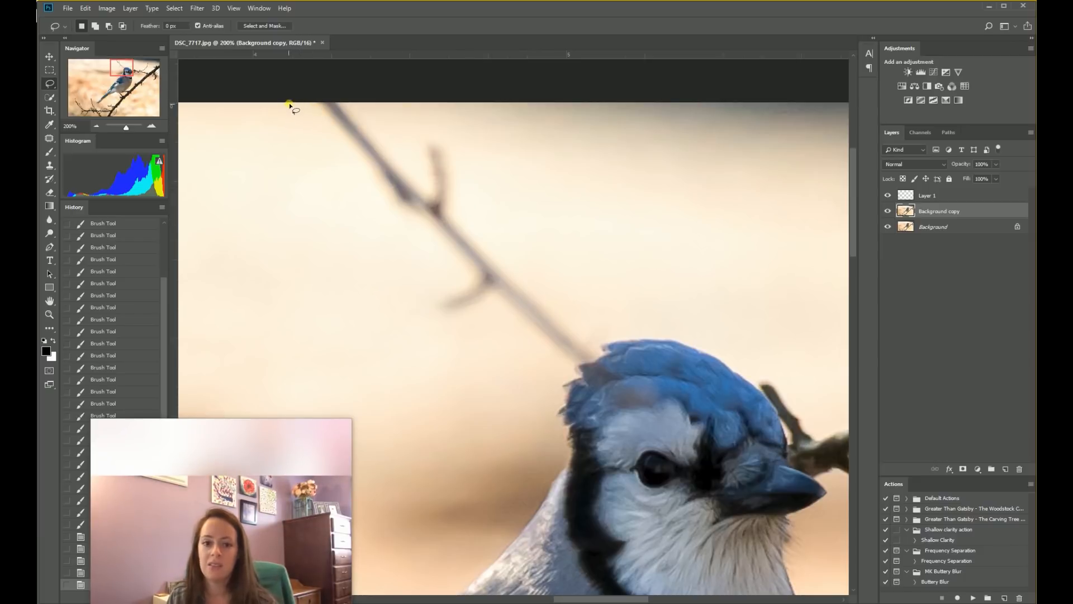
drag(301, 108, 393, 224)
mouse_move(447, 265)
mouse_down()
mouse_move(429, 304)
mouse_move(441, 323)
mouse_move(500, 310)
mouse_up()
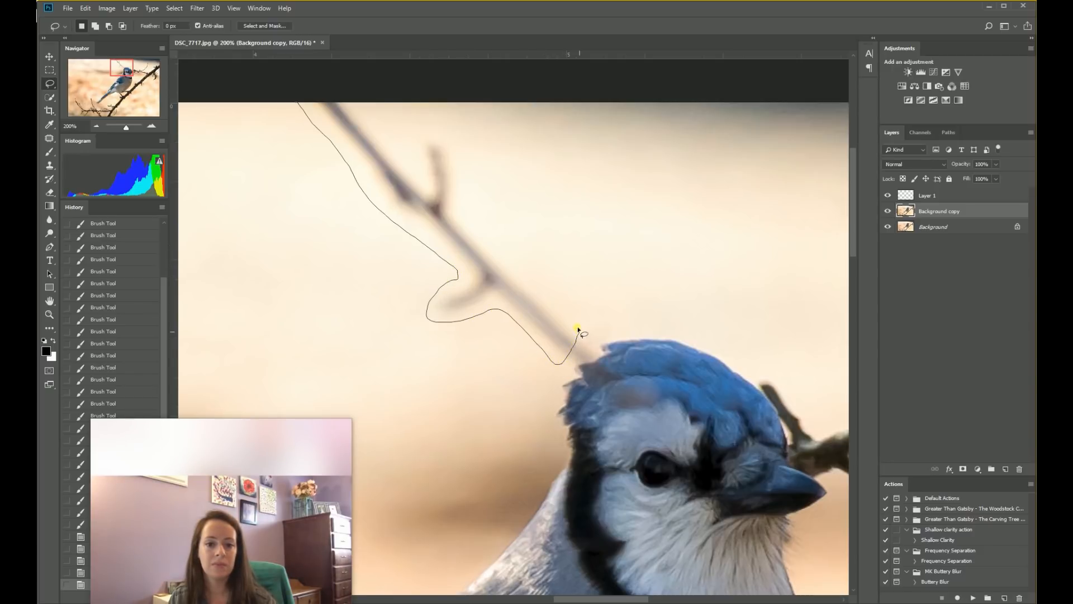
drag(515, 277, 464, 212)
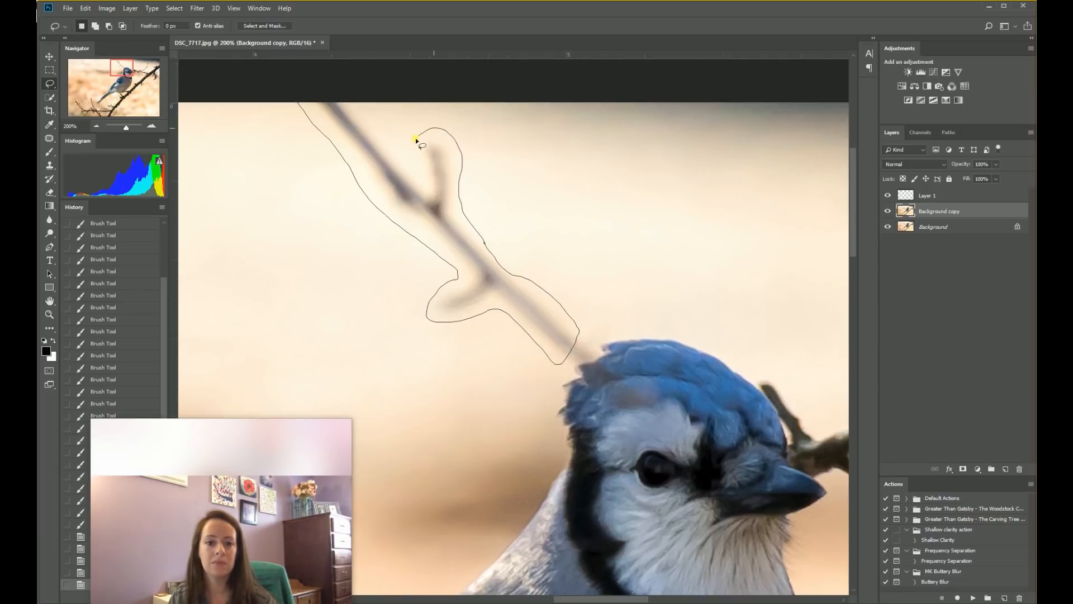
drag(365, 96, 300, 101)
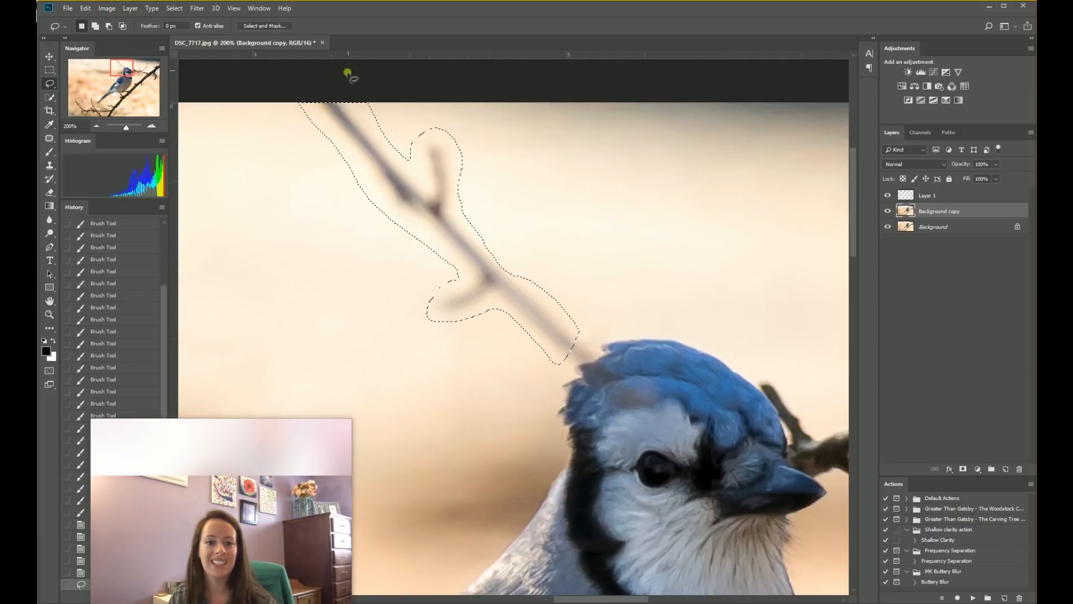
drag(535, 296, 535, 313)
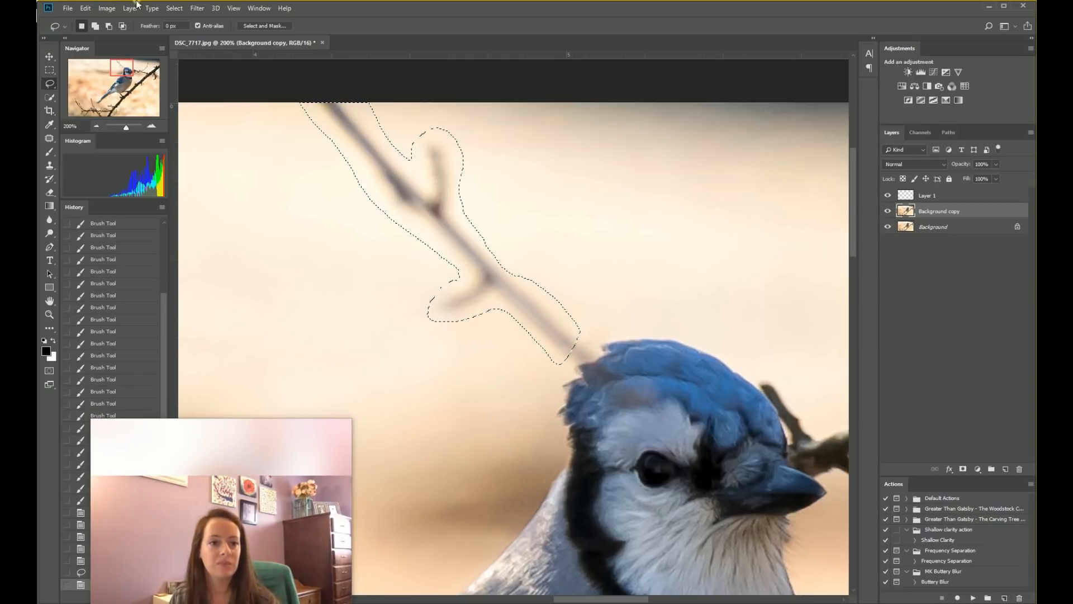
click(175, 9)
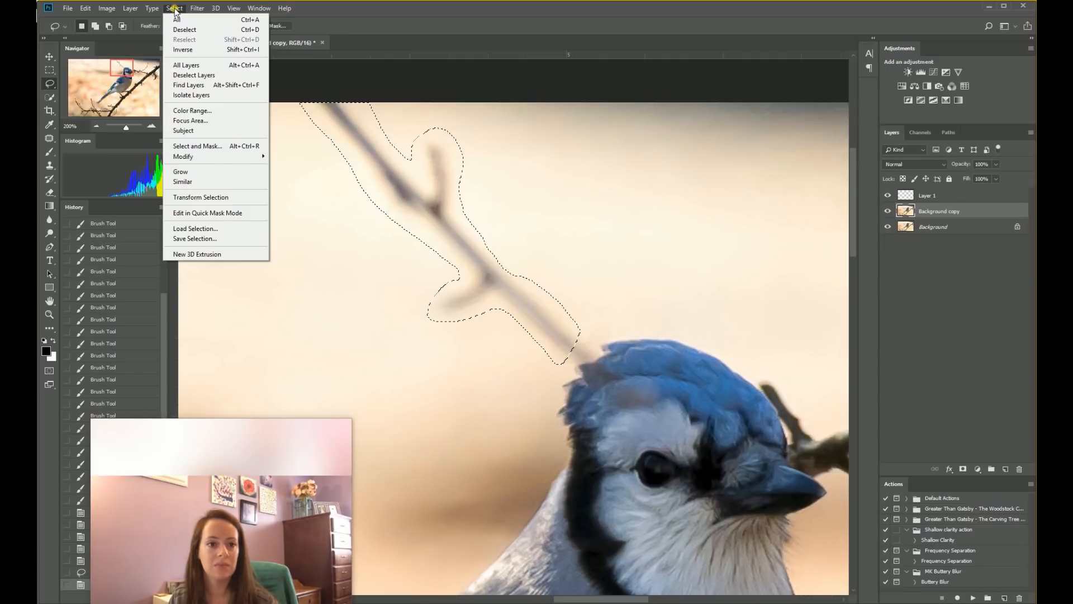
mouse_move(108, 10)
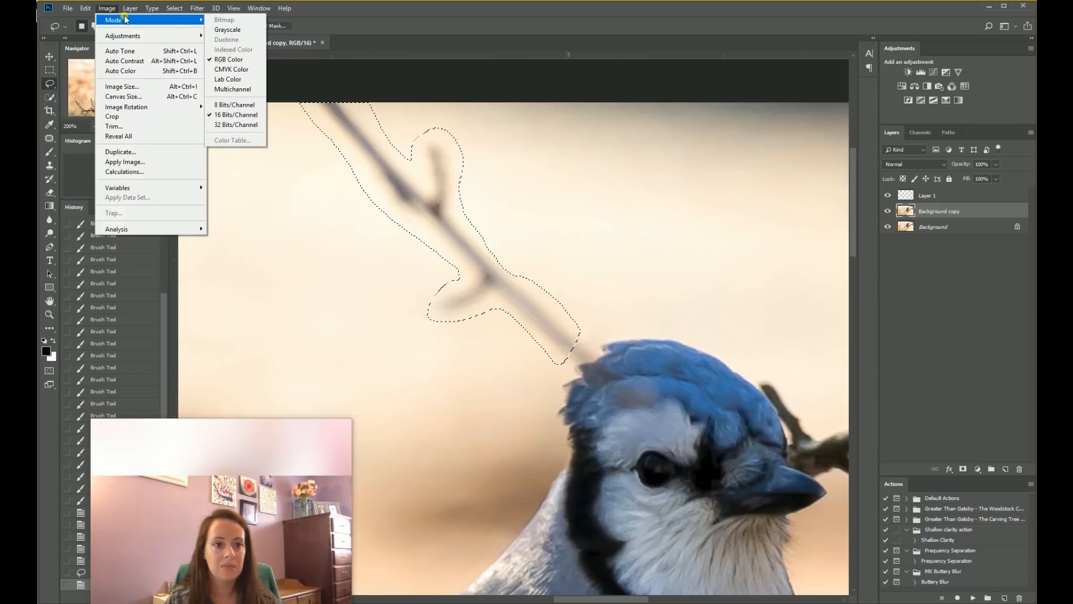
click(329, 8)
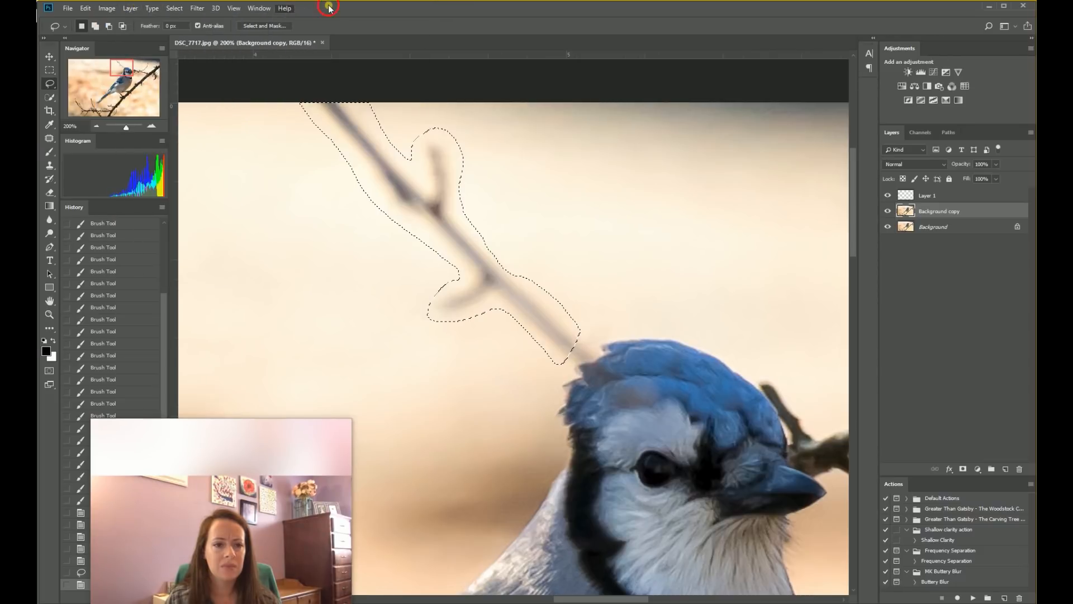
key(shift+BackSpace)
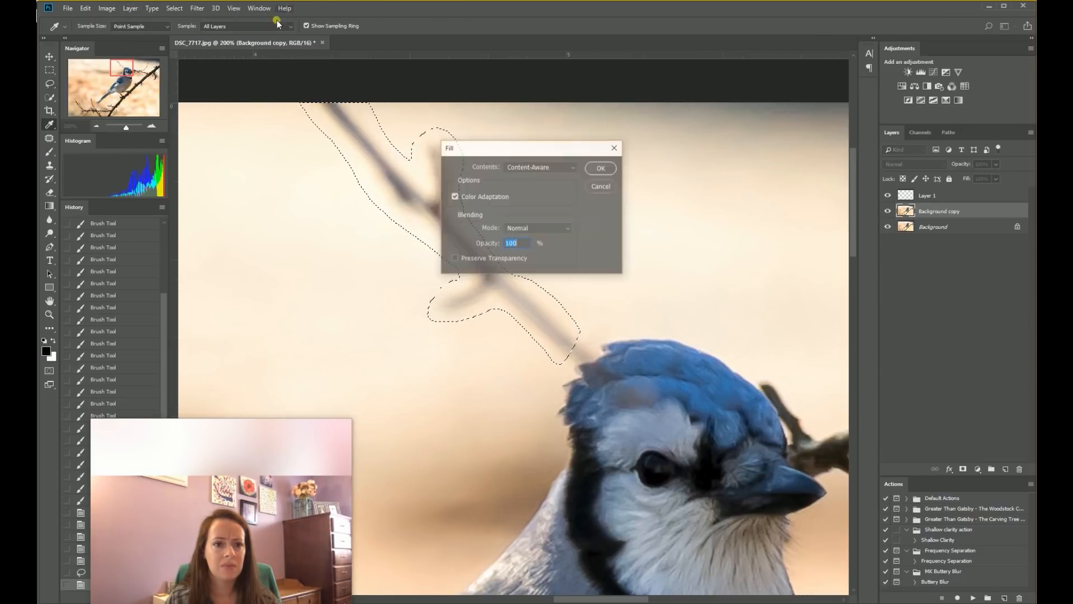
click(601, 186)
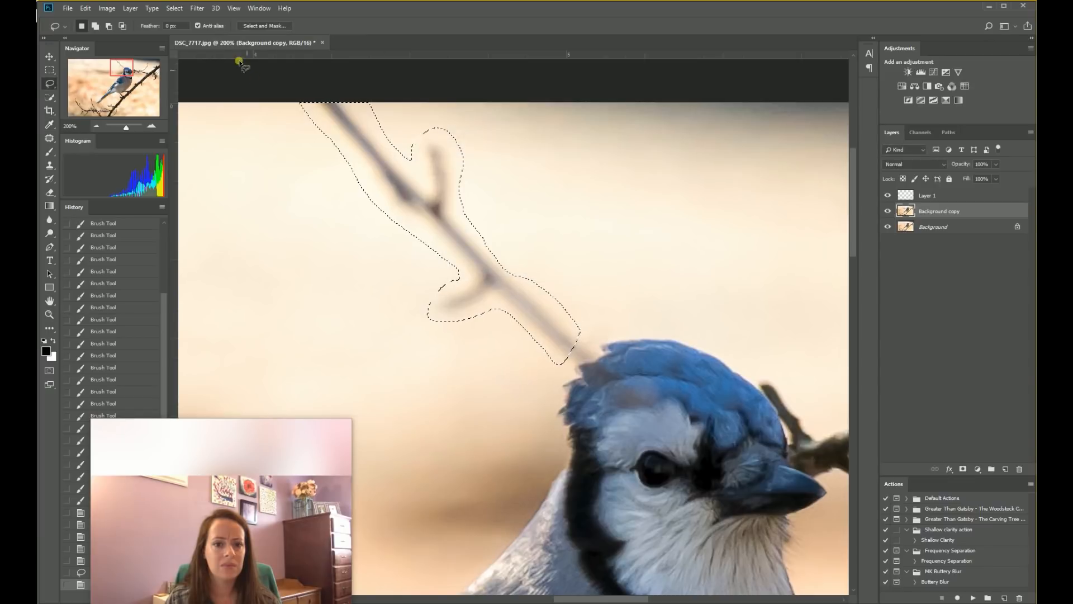
click(174, 8)
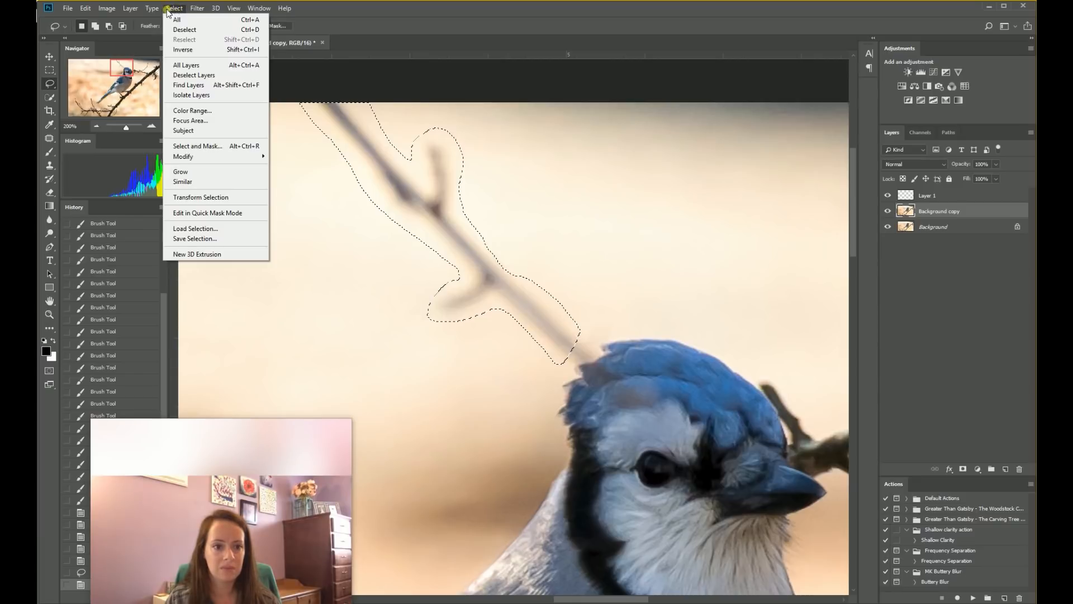
mouse_move(150, 11)
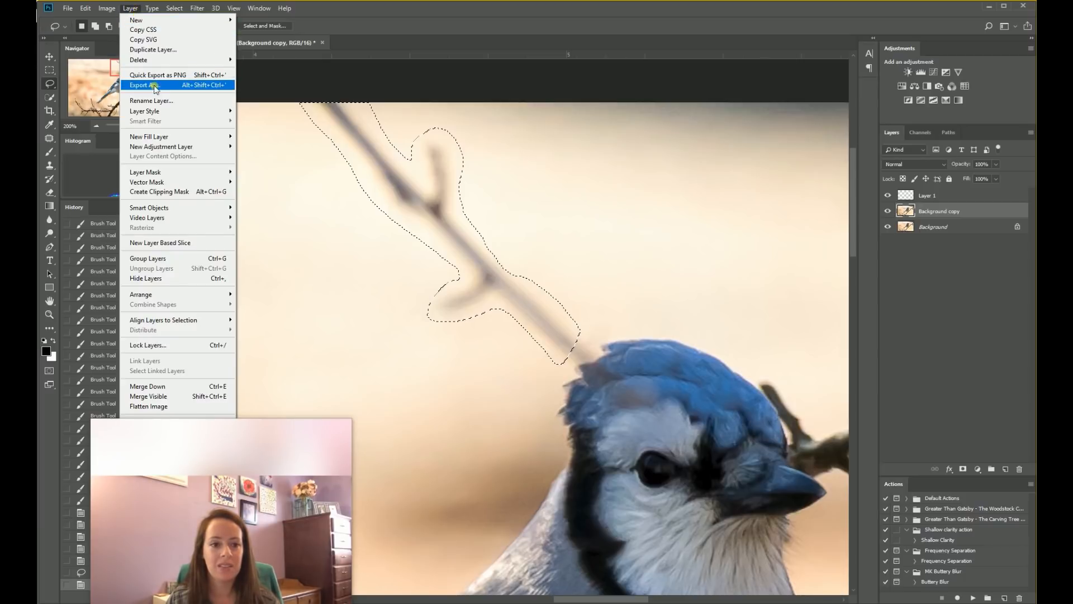
mouse_move(161, 139)
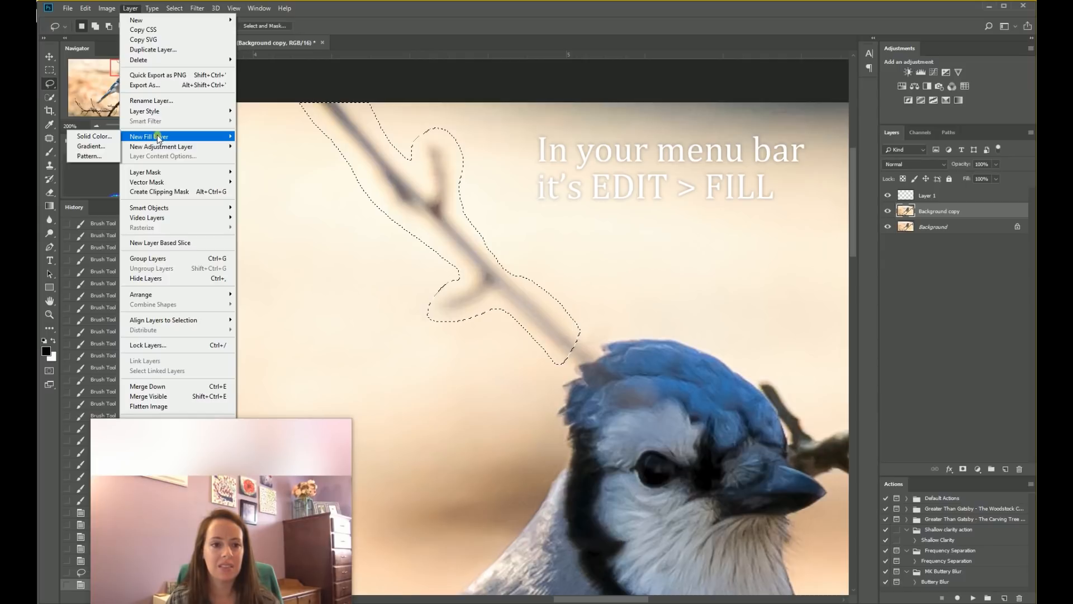
click(131, 8)
click(107, 8)
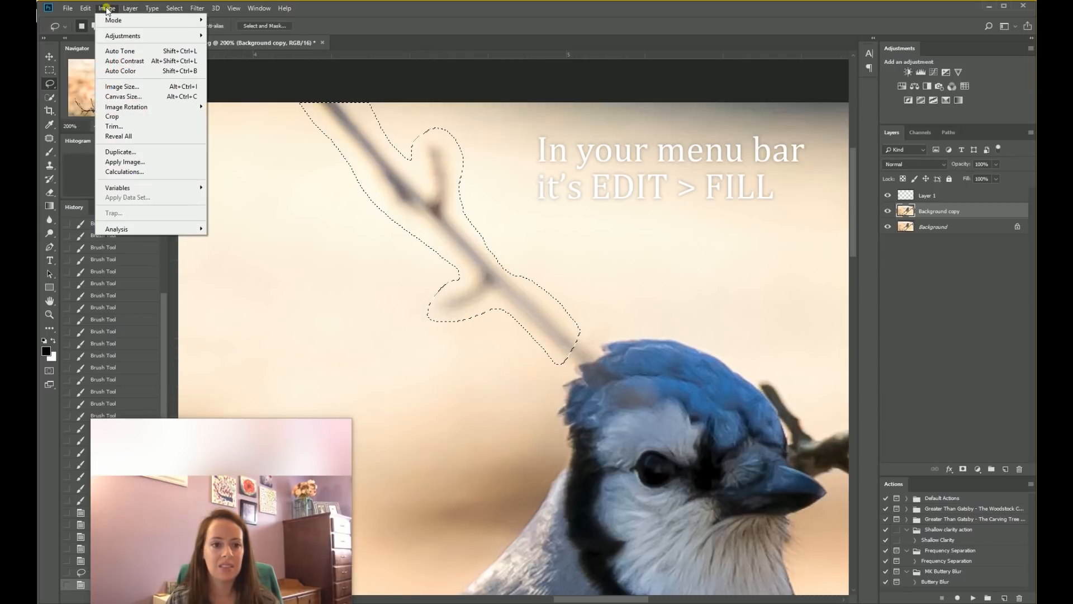
click(107, 8)
click(156, 9)
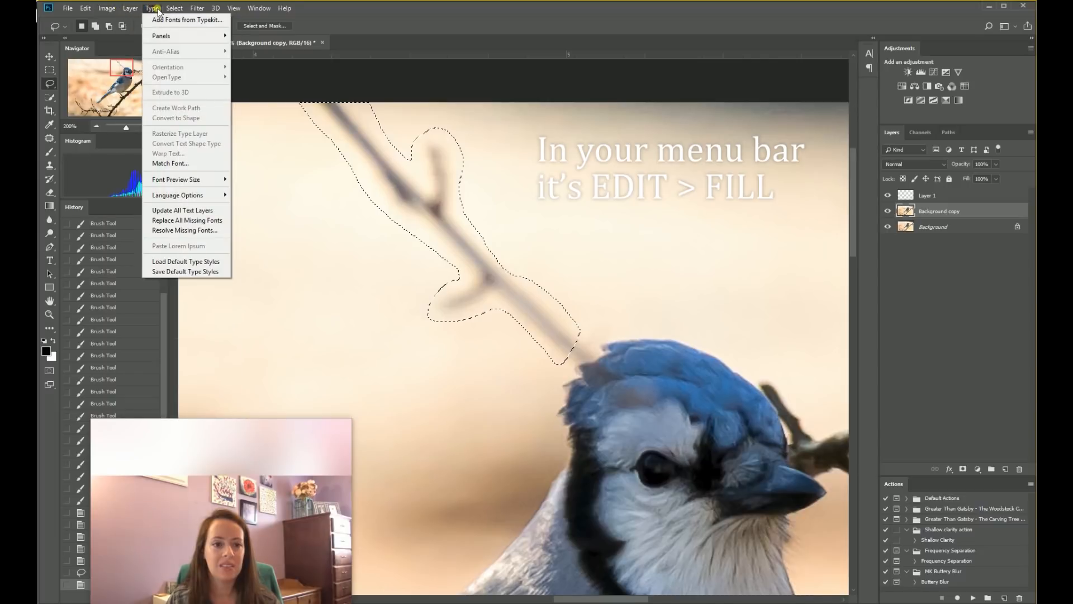
mouse_move(177, 10)
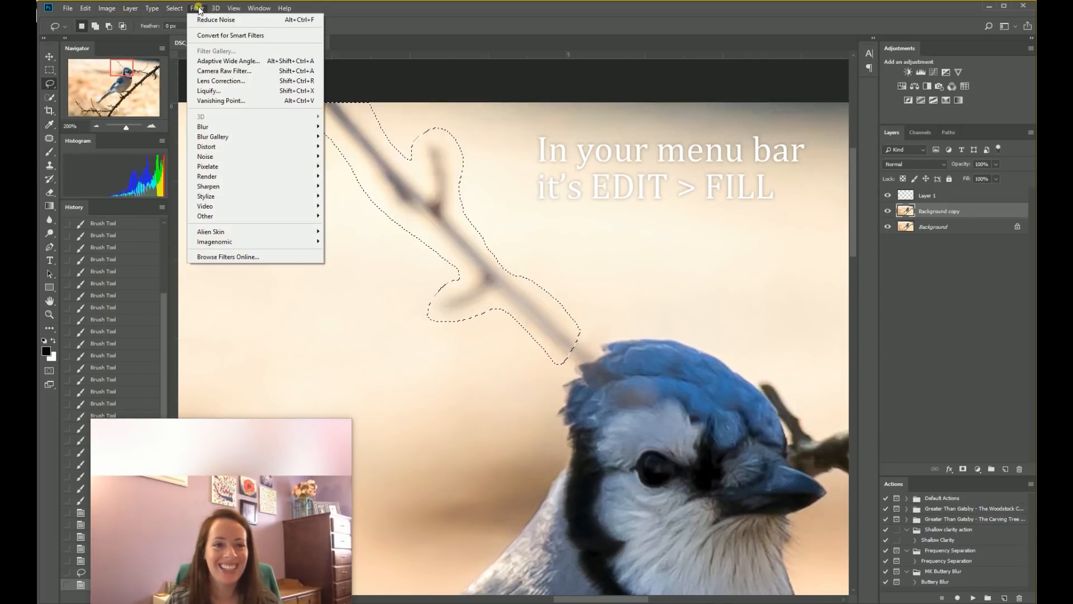
mouse_move(136, 8)
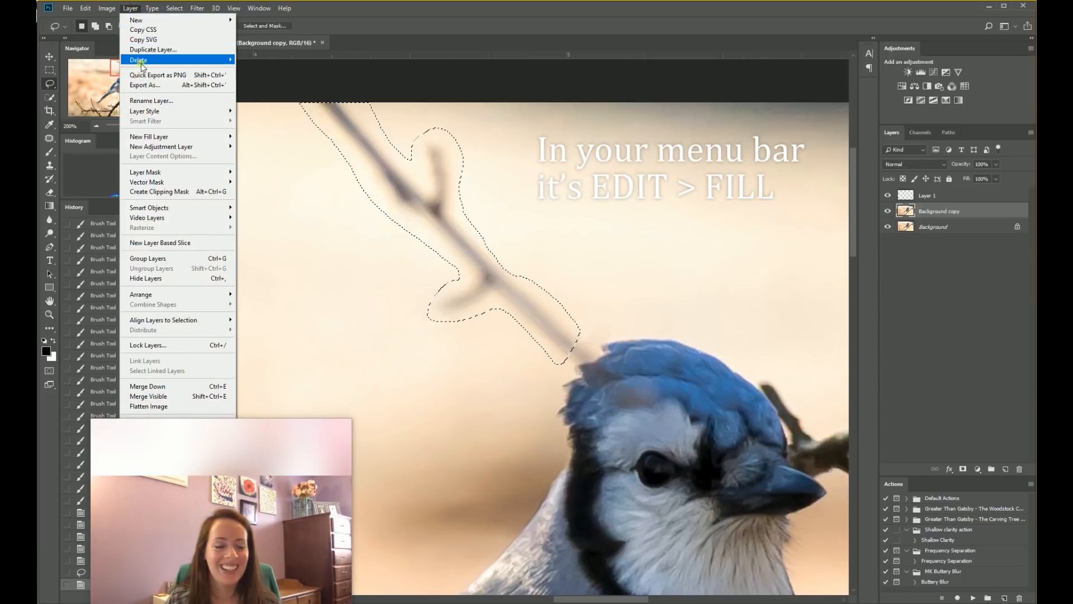
click(325, 43)
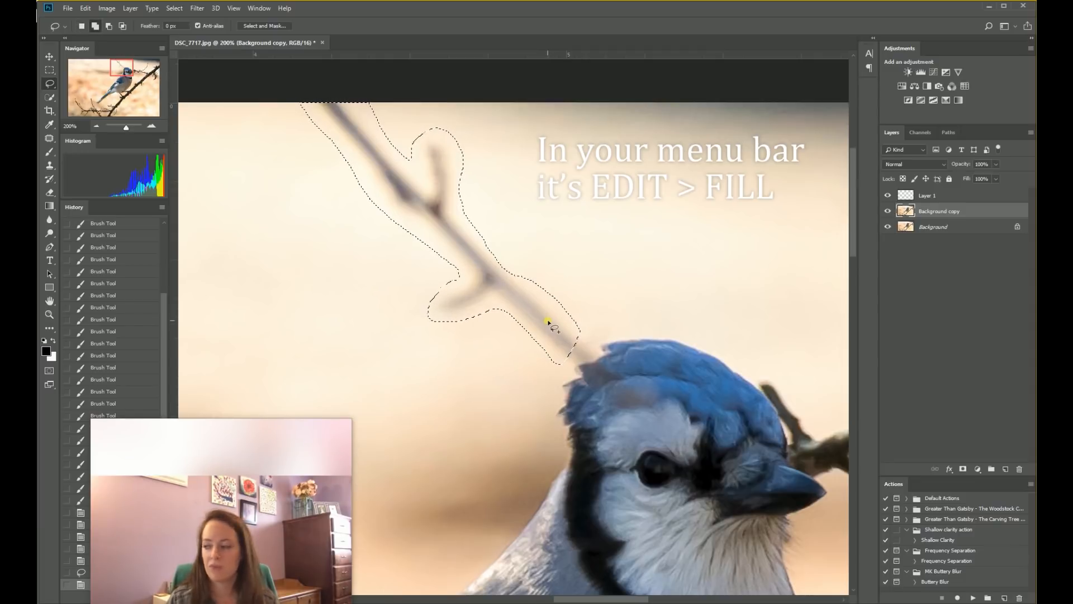
Fill the lassoed twig area using Content-Aware with color adaptation, Normal mode and 100% opacity, and clear the selection.
key(shift+F5)
drag(567, 147, 673, 124)
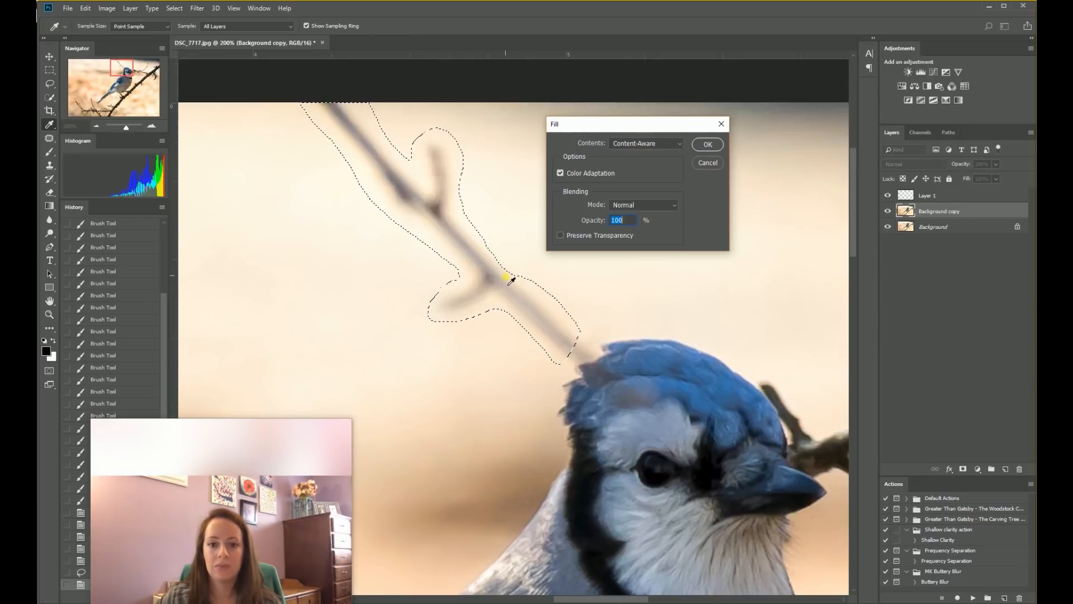
click(634, 144)
click(592, 146)
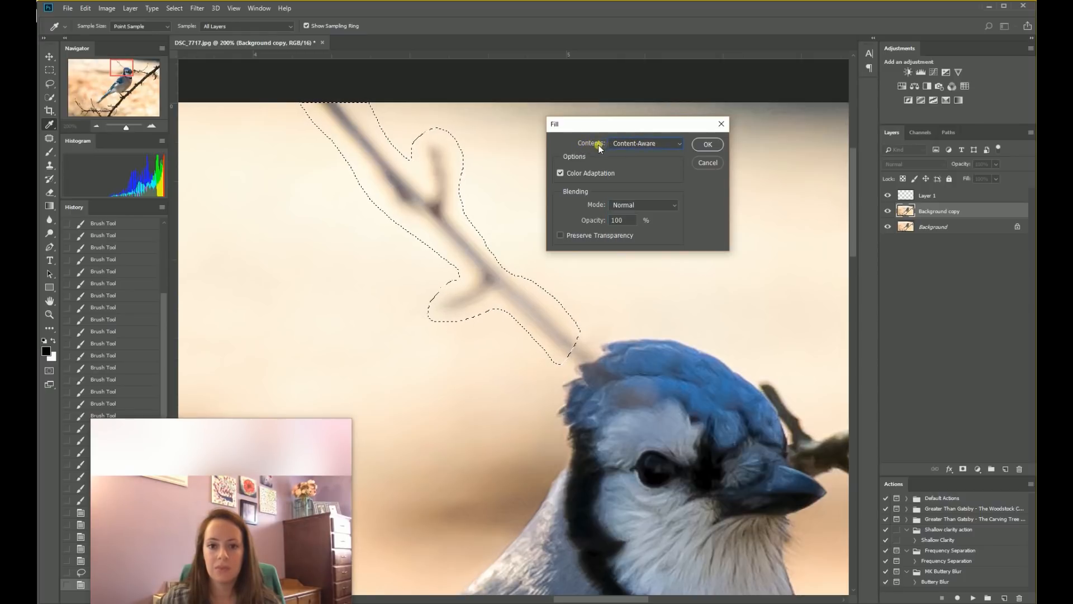
click(630, 145)
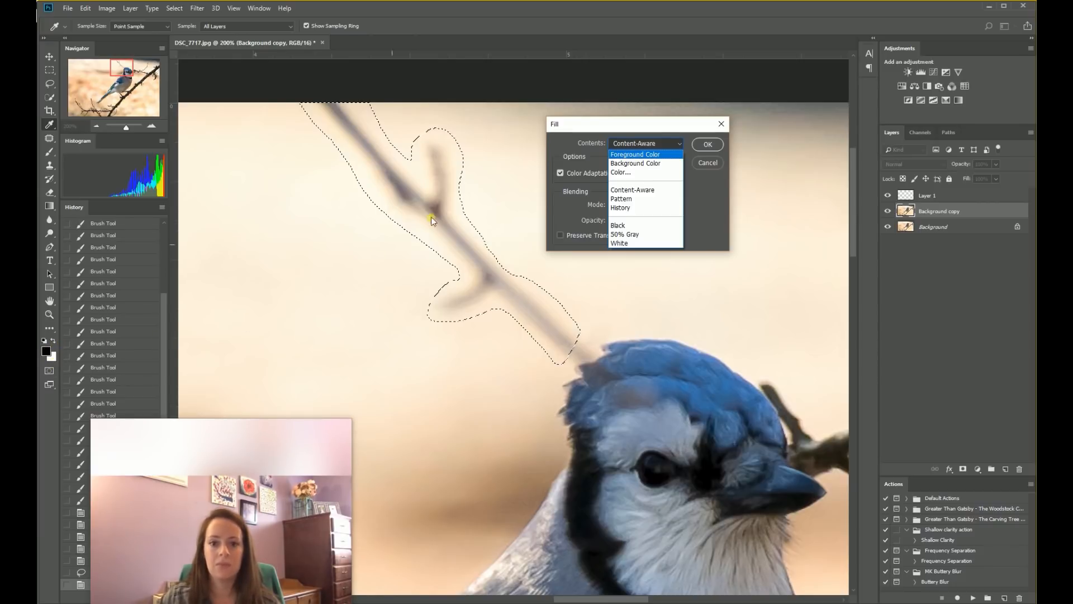
click(636, 190)
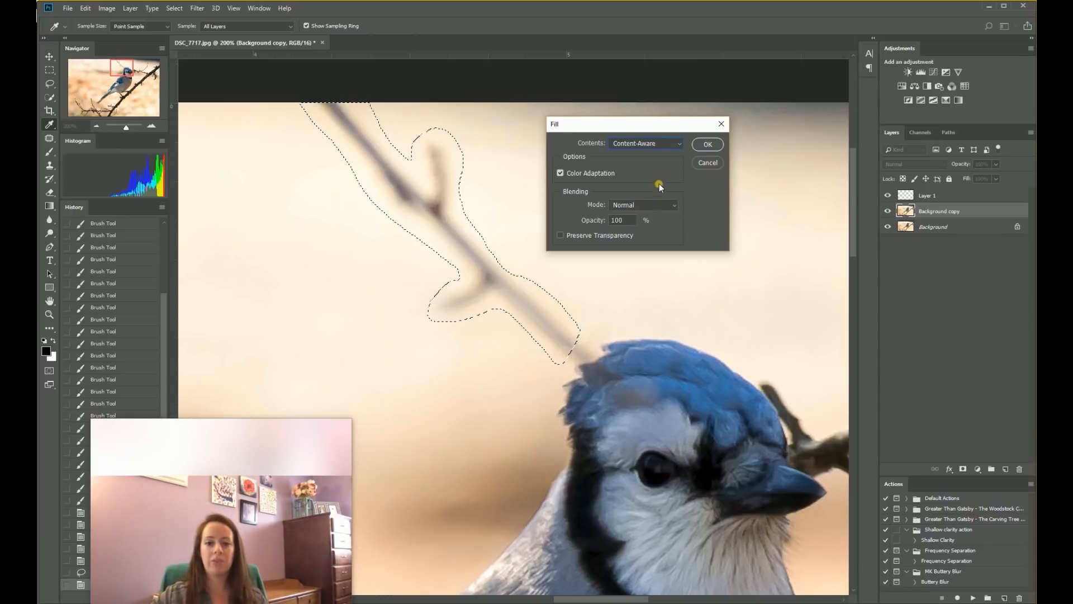
click(707, 144)
key(l)
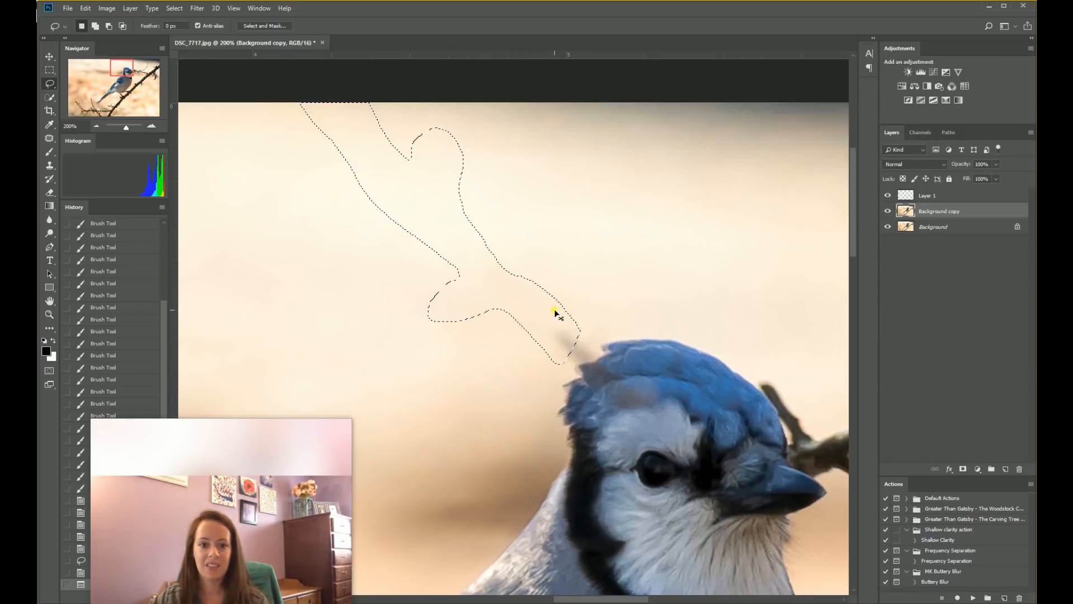
key(ctrl+d)
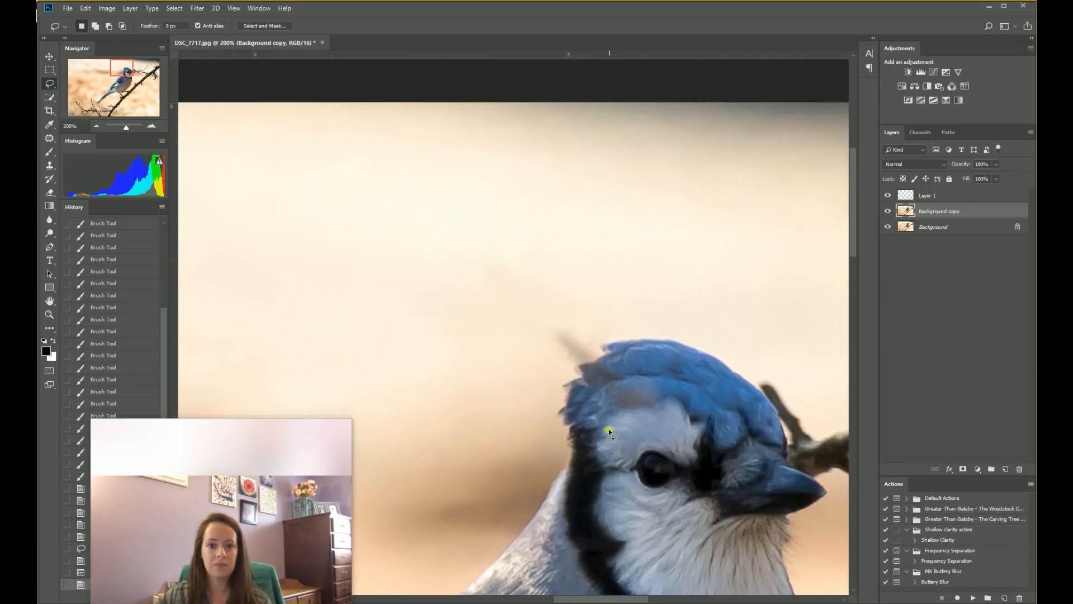
Clone nearby background over the leftover twig stub behind the bird's crest with the Clone Stamp tool.
click(50, 166)
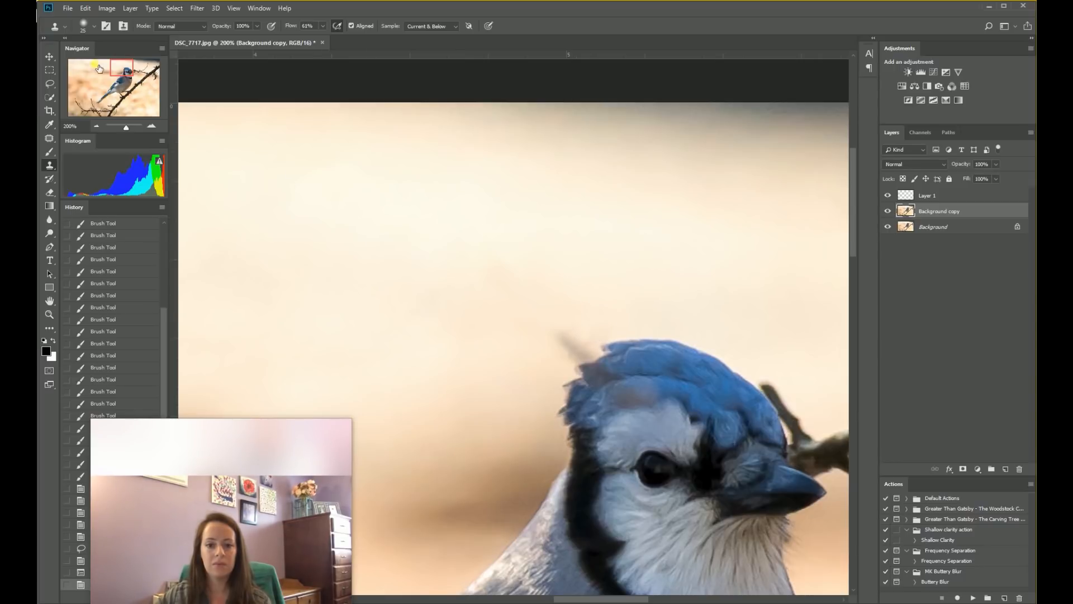
click(93, 26)
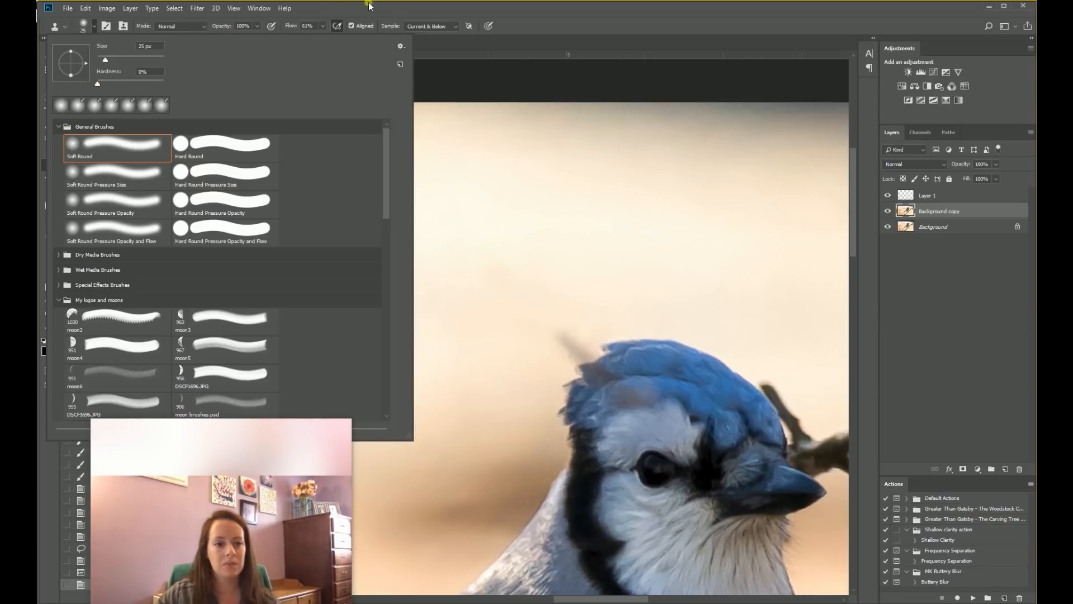
click(440, 12)
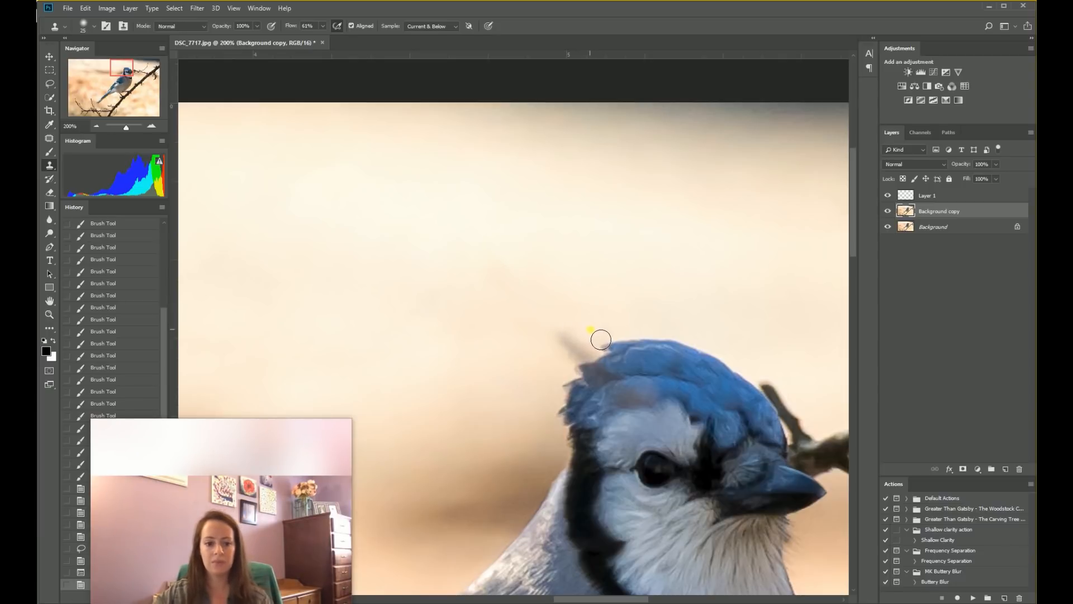
key(ctrl+minus)
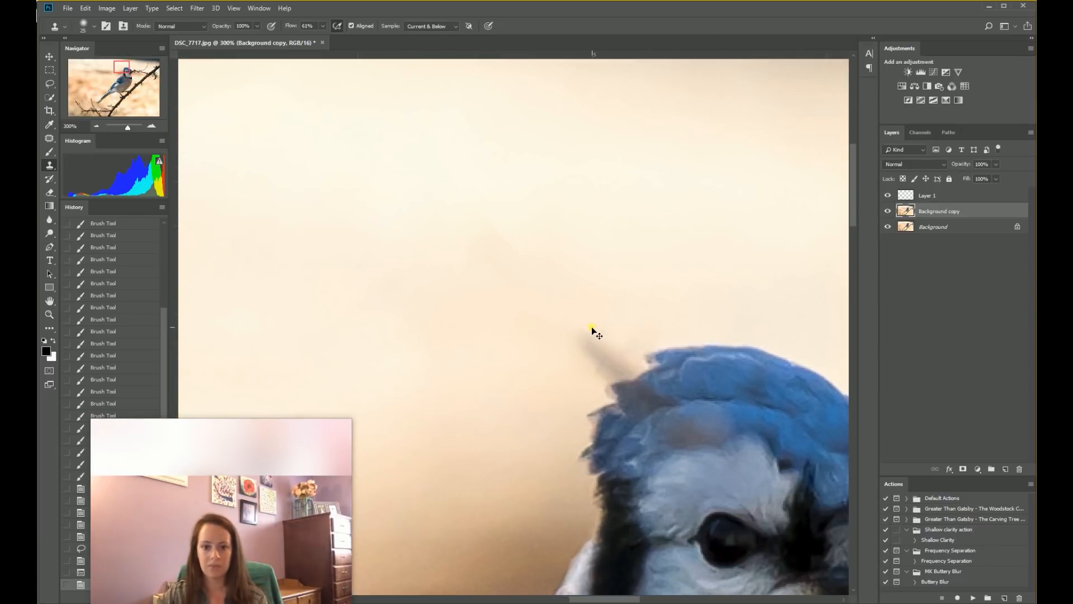
key(ctrl+minus)
key(ctrl+minus)
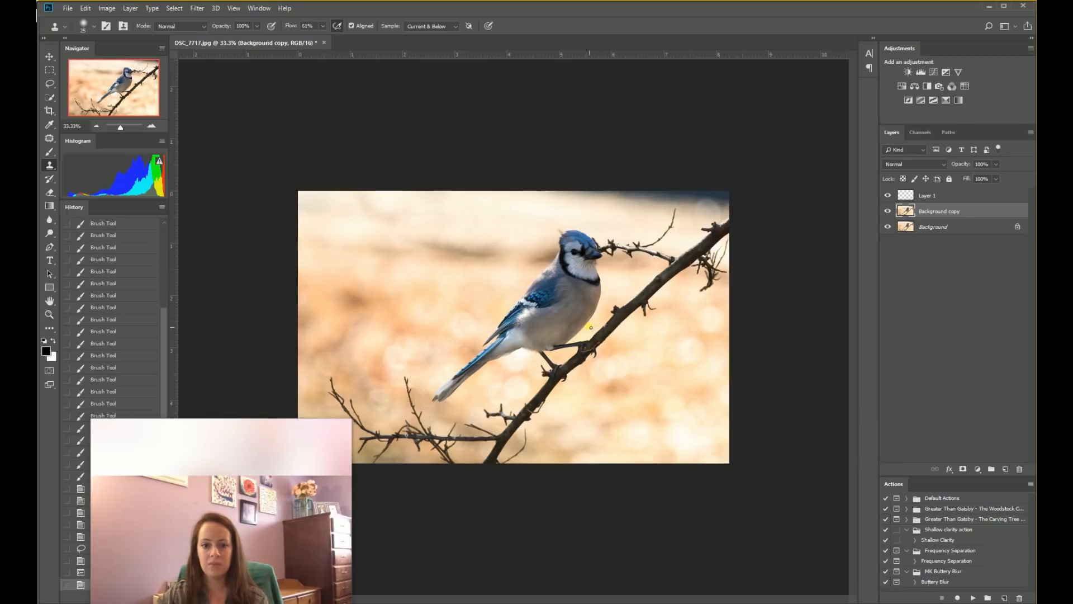
key(ctrl+plus)
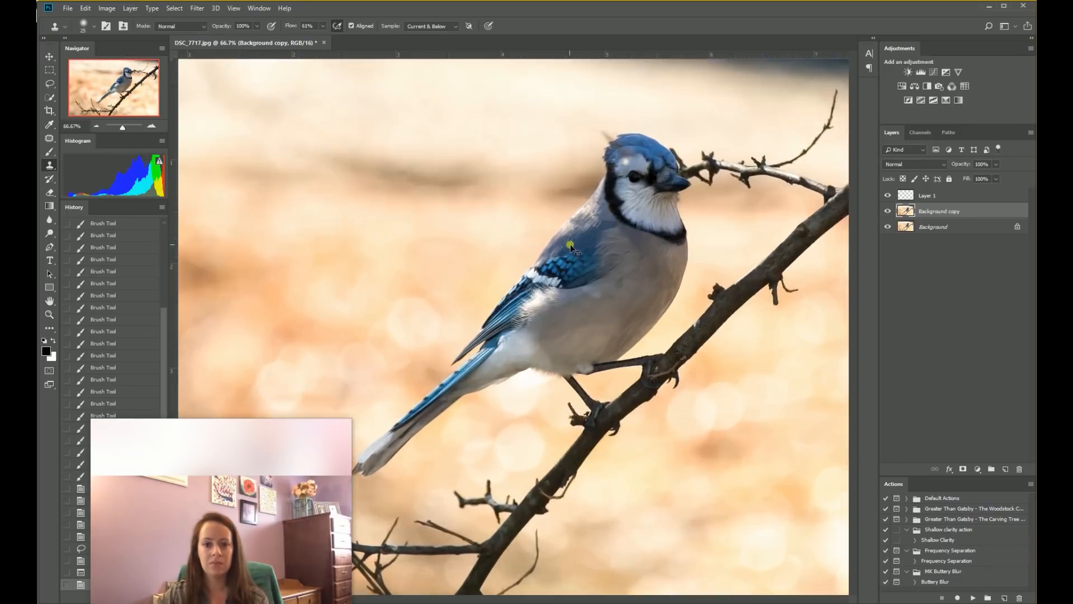
key(ctrl+plus)
drag(633, 192, 527, 427)
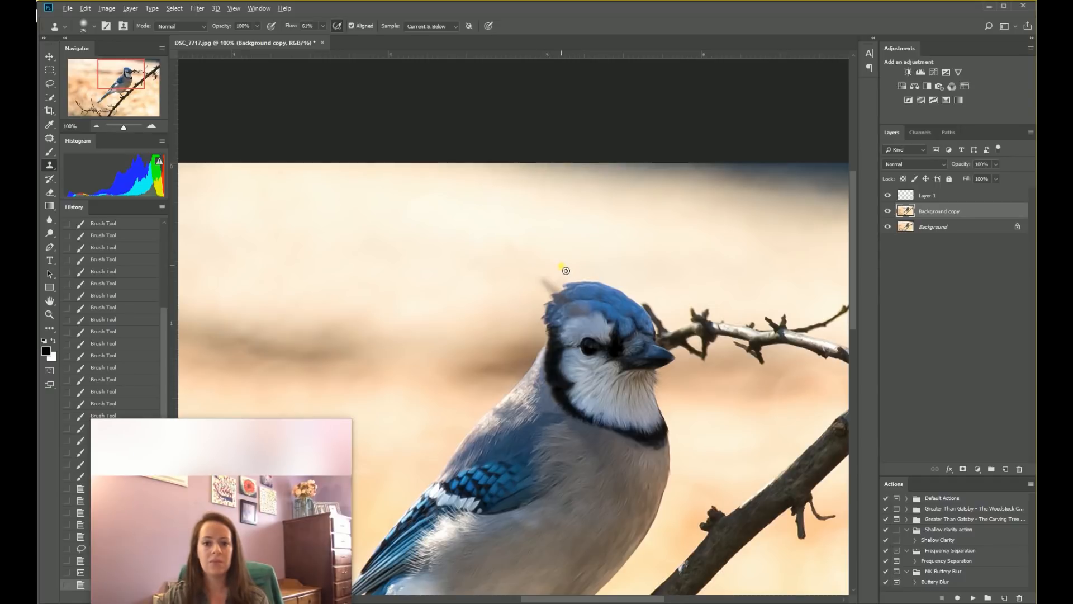
alt+click(537, 296)
drag(550, 292, 550, 290)
click(546, 282)
click(549, 286)
click(547, 282)
click(544, 277)
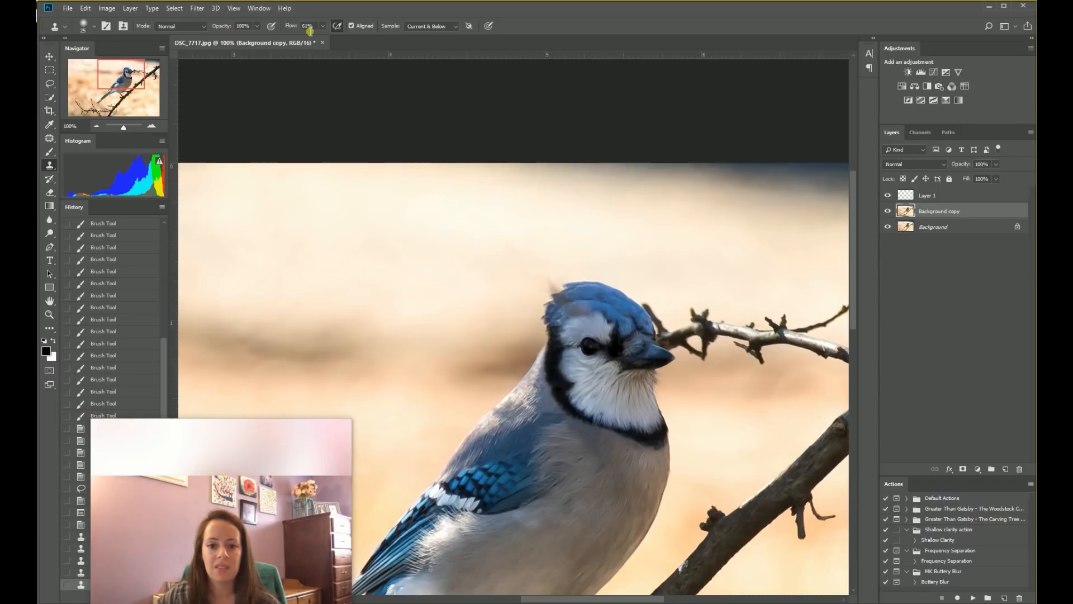
Lower the Clone Stamp flow to 40% and clone freshly sampled background over the twig remnants along the crest's edge.
drag(323, 37, 312, 38)
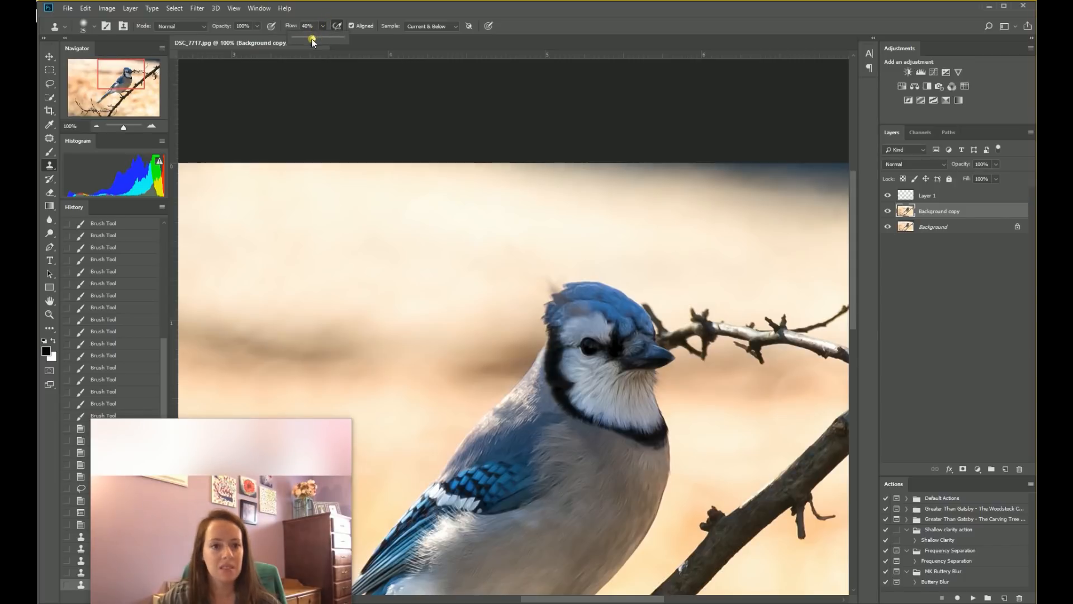
alt+click(561, 276)
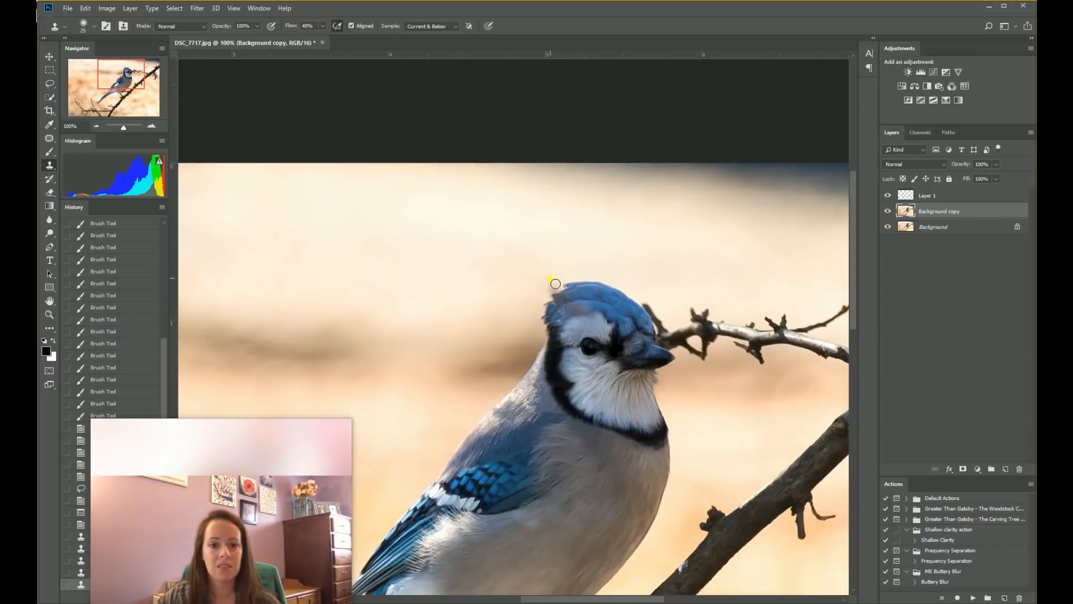
click(553, 284)
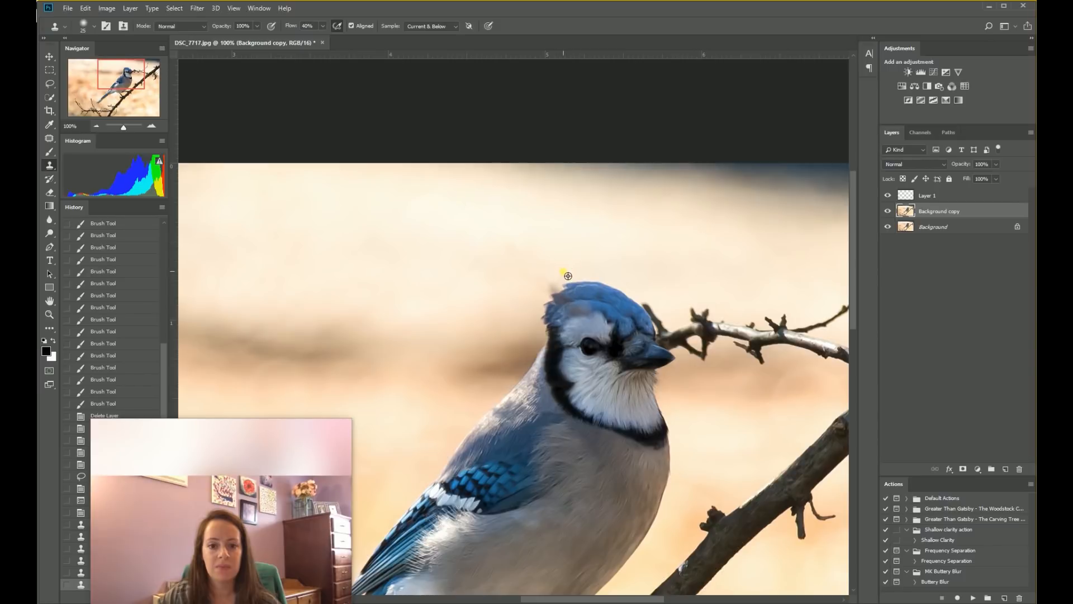
click(556, 294)
drag(554, 292, 551, 282)
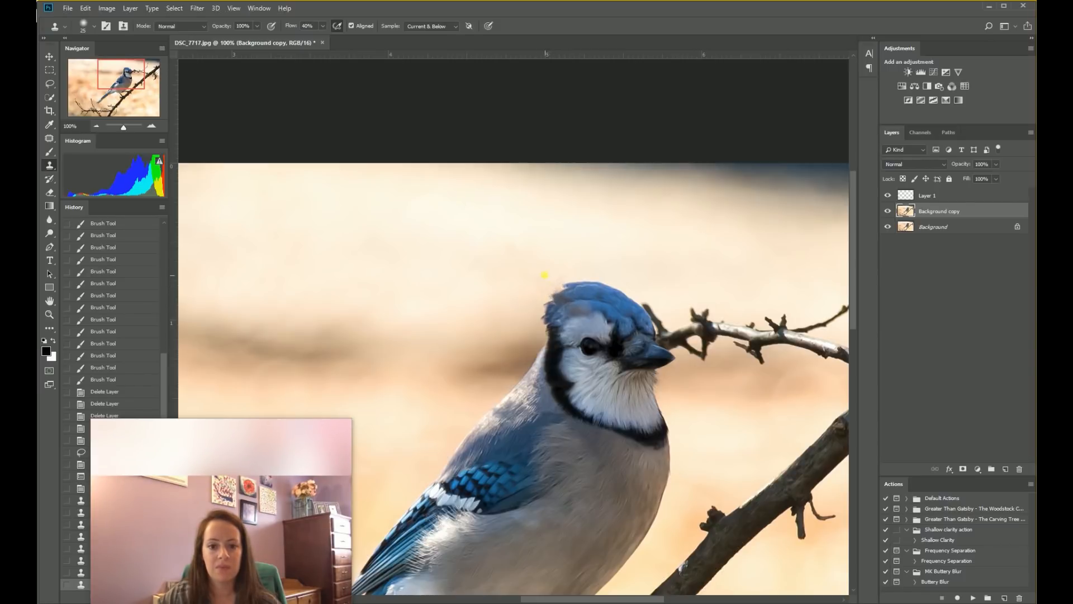
click(559, 293)
click(568, 281)
click(564, 283)
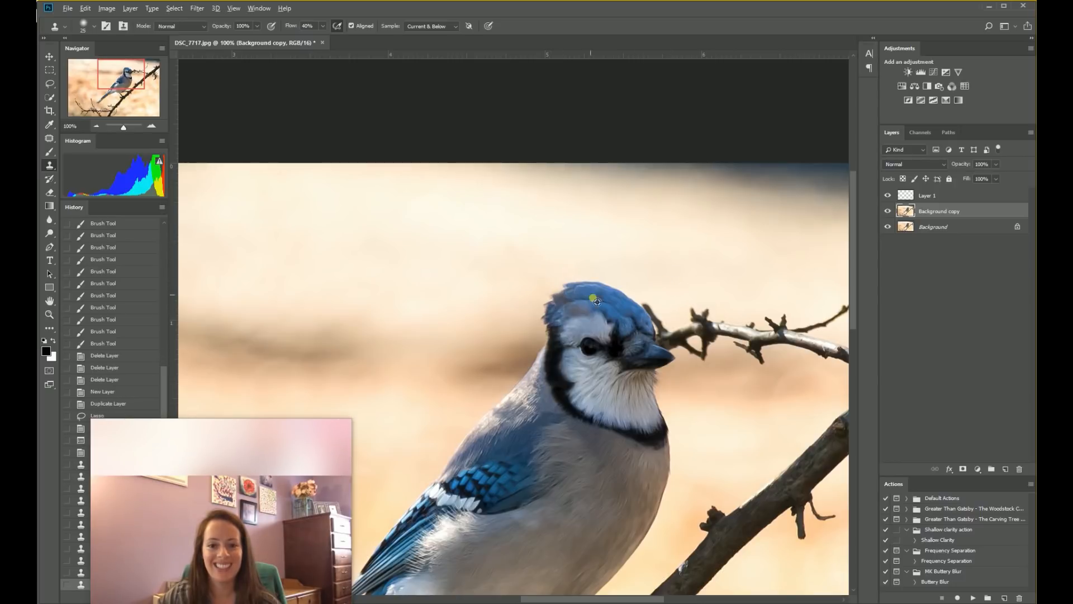
Examine the bird's head, throat and chest feathers at 200% magnification.
key(ctrl+minus)
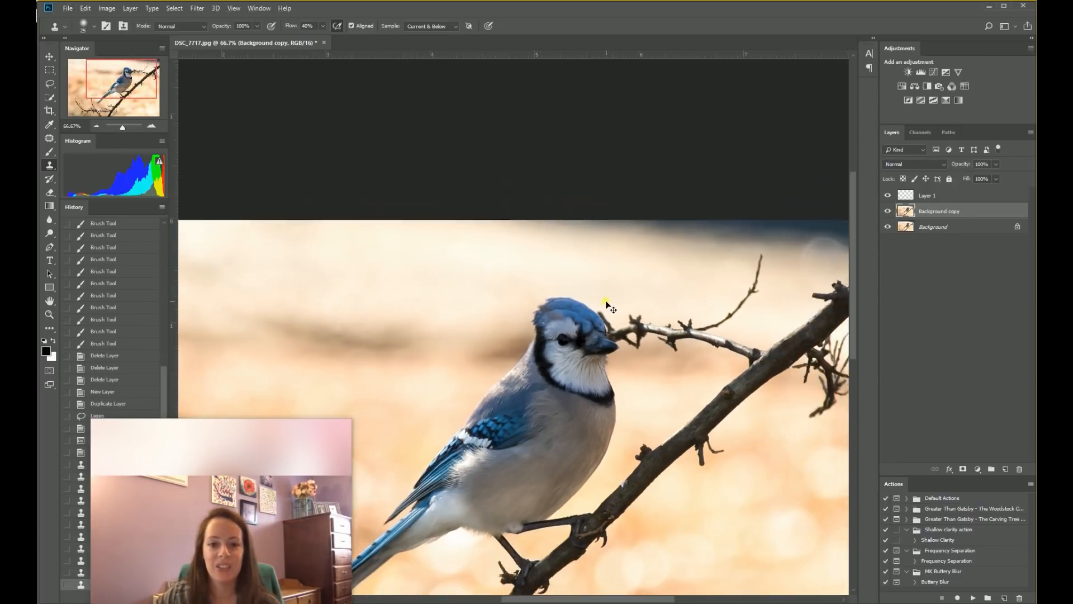
key(ctrl+plus)
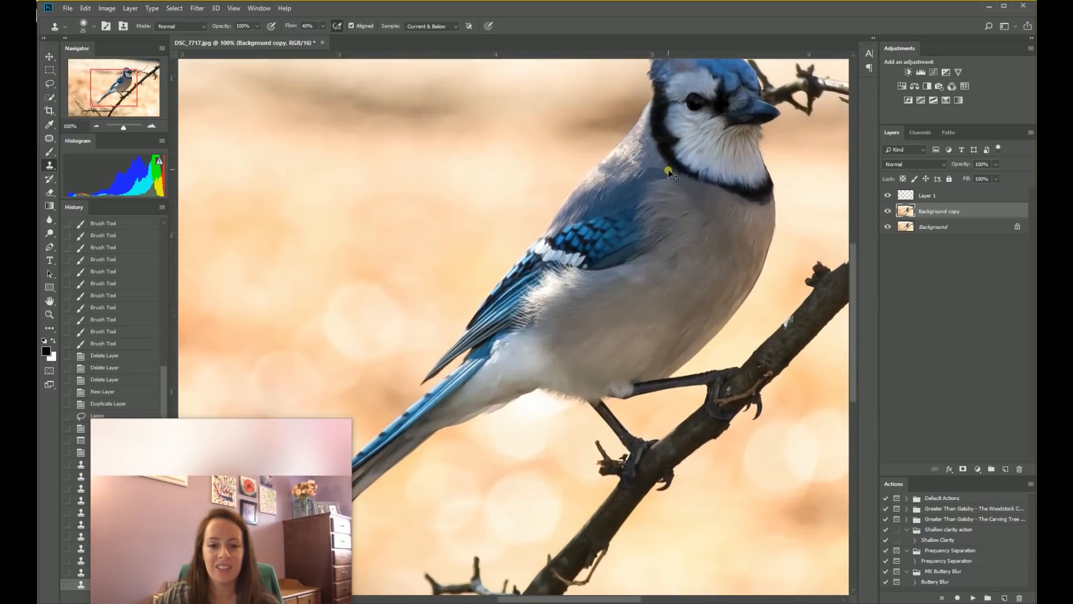
key(ctrl+plus)
drag(705, 161, 573, 341)
drag(632, 249, 641, 181)
mouse_move(556, 354)
mouse_down()
mouse_move(620, 326)
mouse_move(543, 287)
mouse_move(560, 225)
mouse_up()
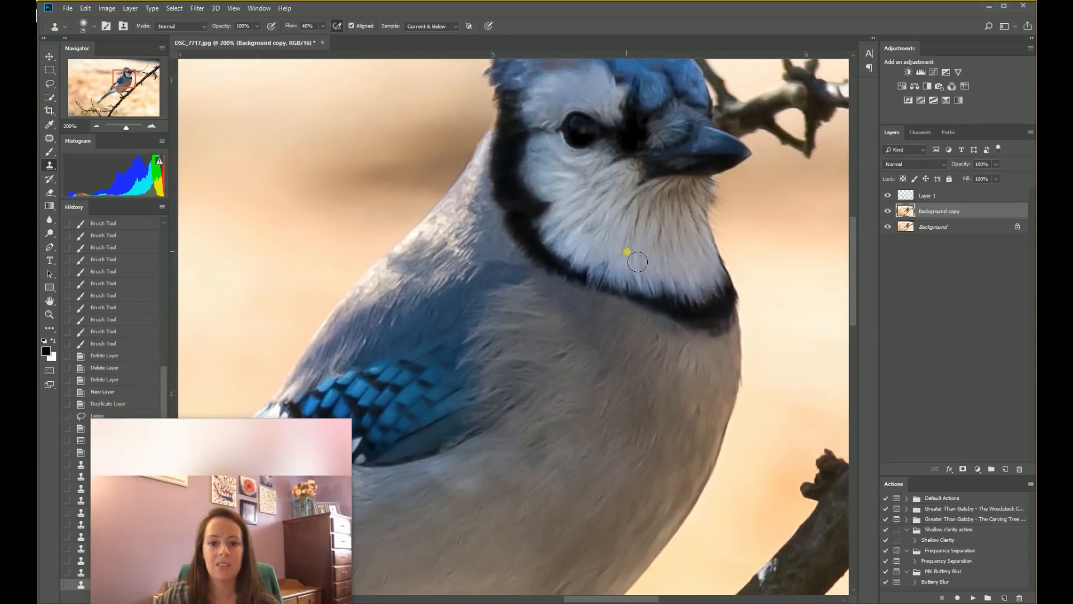
Activate Layer 1 and set the Brush tool to 18% flow with a small tip for painting the crest feathers.
drag(681, 178, 640, 260)
scroll(855, 242, down, 3)
scroll(856, 243, up, 7)
scroll(761, 298, down, 5)
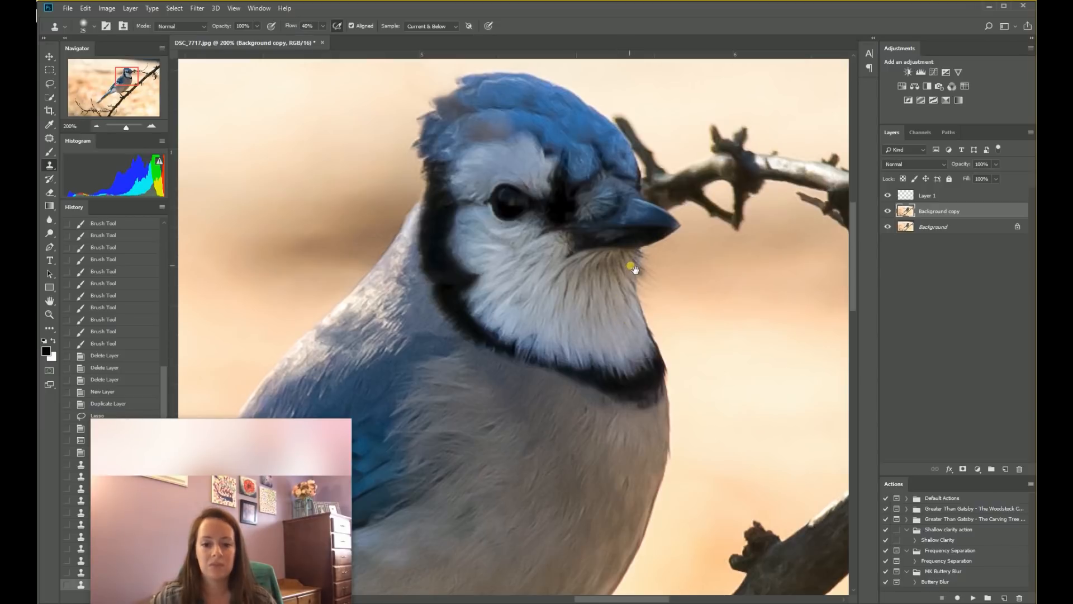
drag(617, 229, 663, 353)
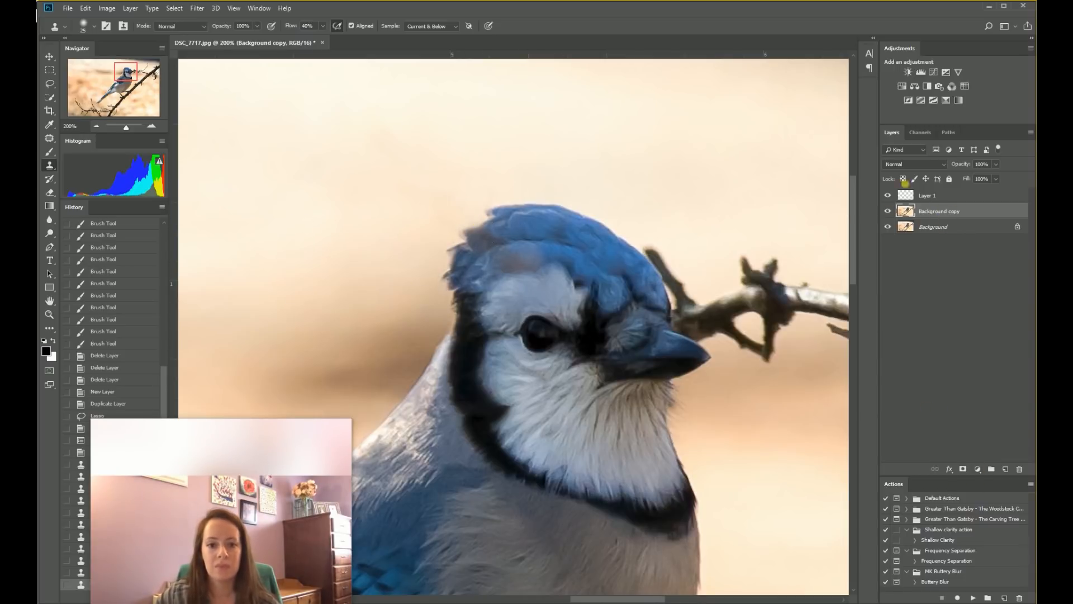
click(945, 196)
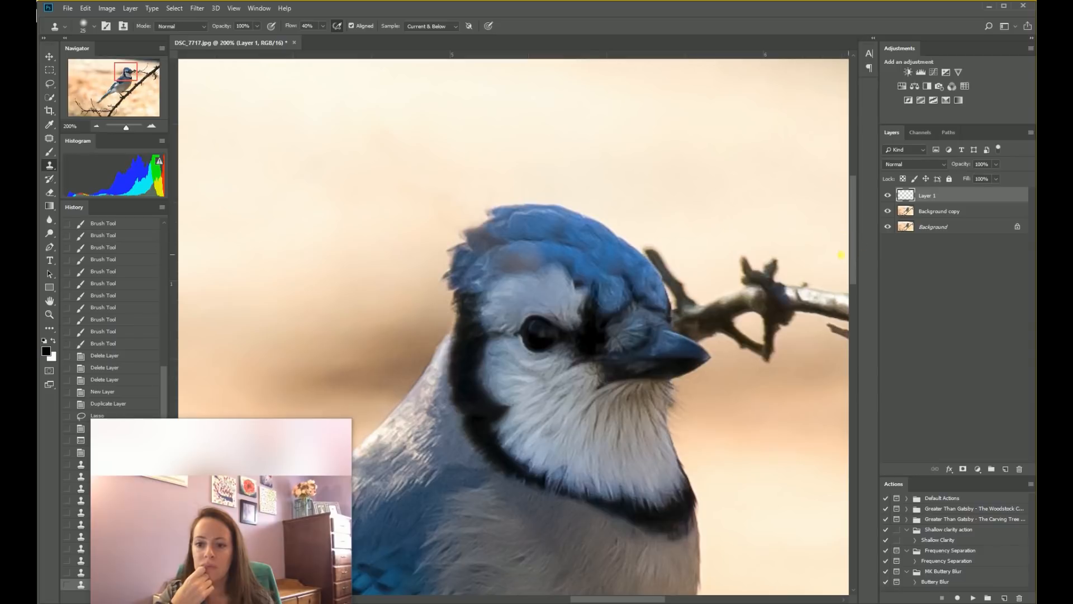
click(49, 152)
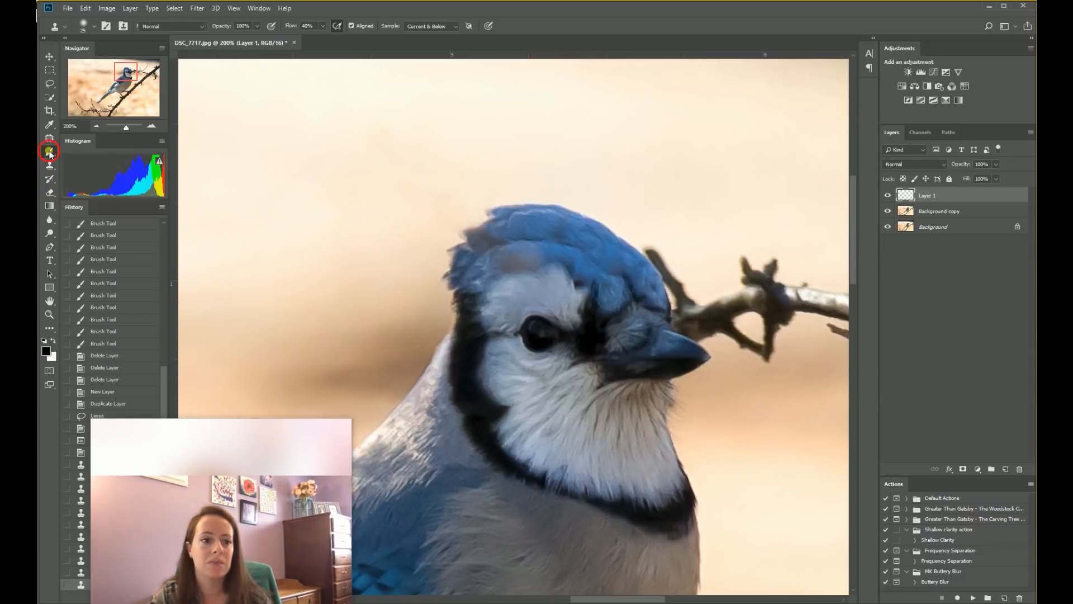
click(301, 15)
drag(266, 36, 293, 37)
click(319, 32)
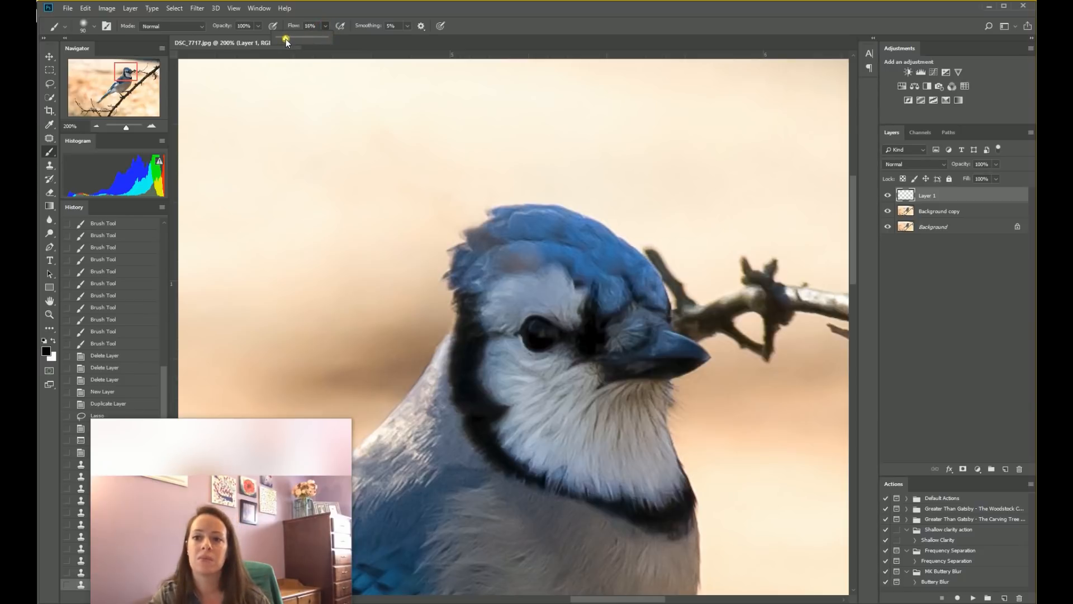
drag(286, 38, 287, 38)
click(414, 11)
key(bracketleft)
key(bracketleft)
key(bracketleft)
key(bracketleft)
key(bracketleft)
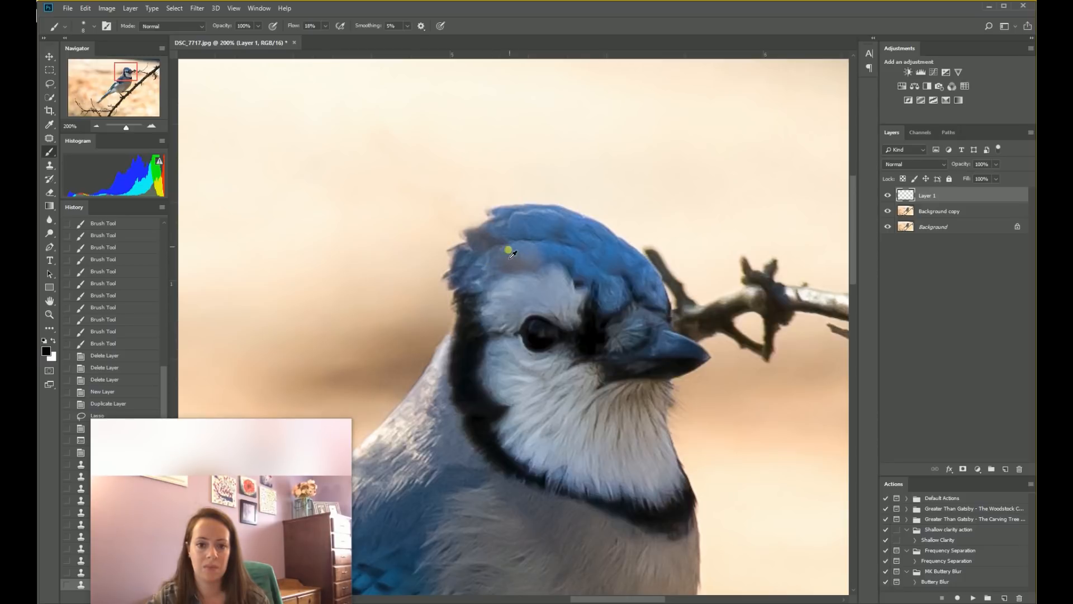
Sample the crest's blue and paint lightly over the brownish discoloration on the crest with a slightly larger brush.
alt+click(540, 250)
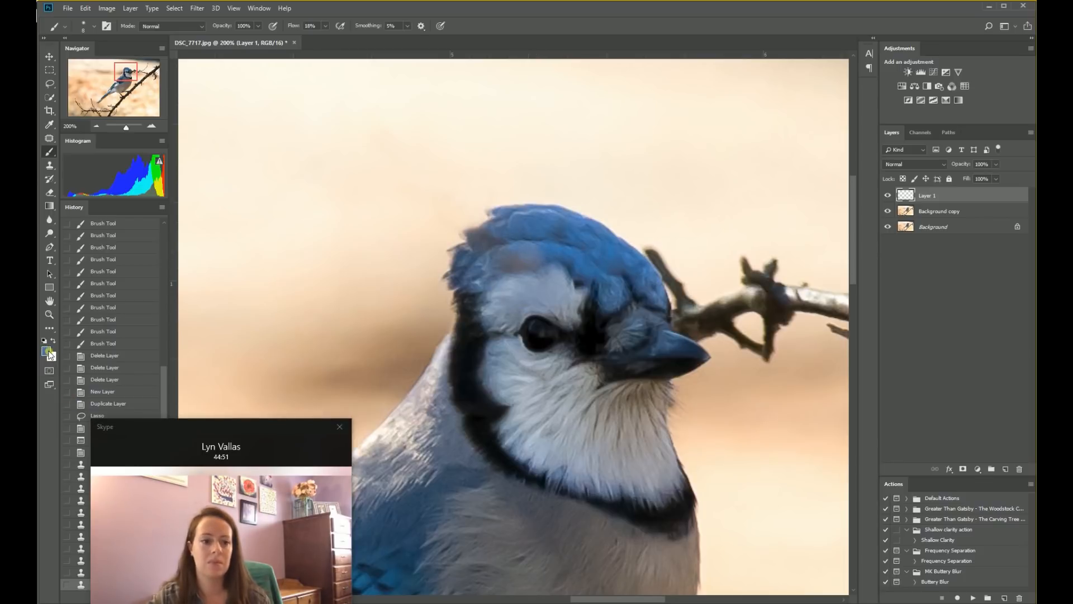
key(bracketright)
key(bracketright)
key(bracketright)
drag(525, 251, 538, 254)
click(539, 255)
click(542, 251)
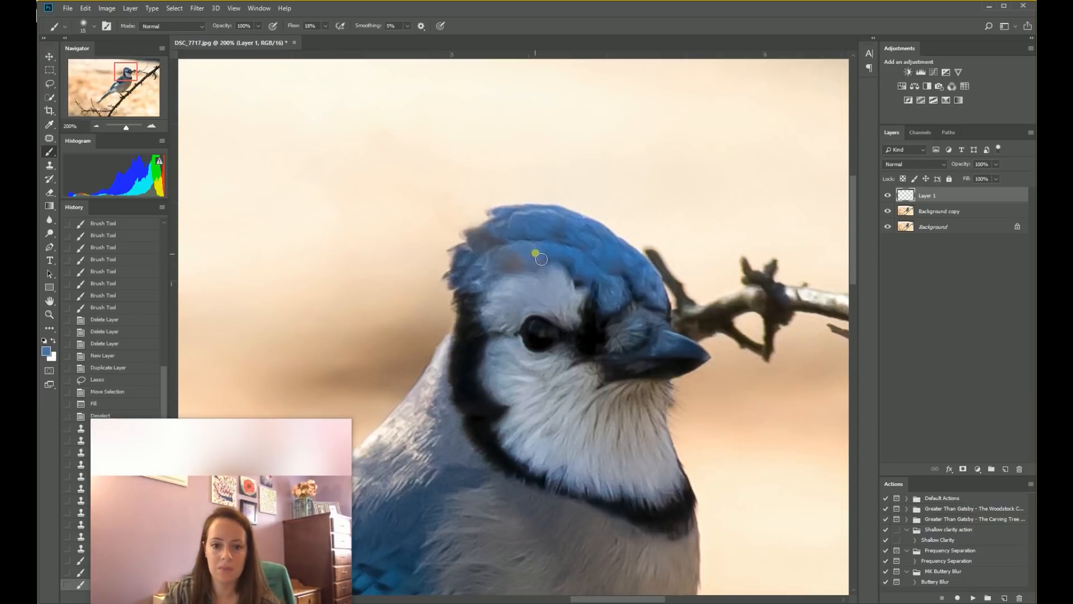
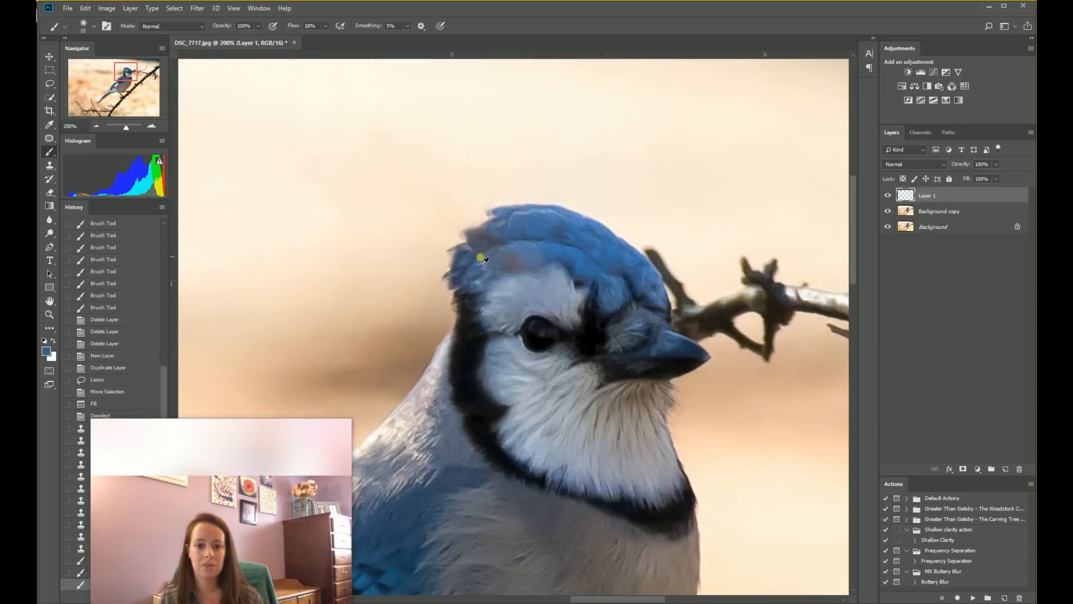
mouse_move(495, 241)
mouse_down()
mouse_move(474, 241)
mouse_move(506, 243)
mouse_up()
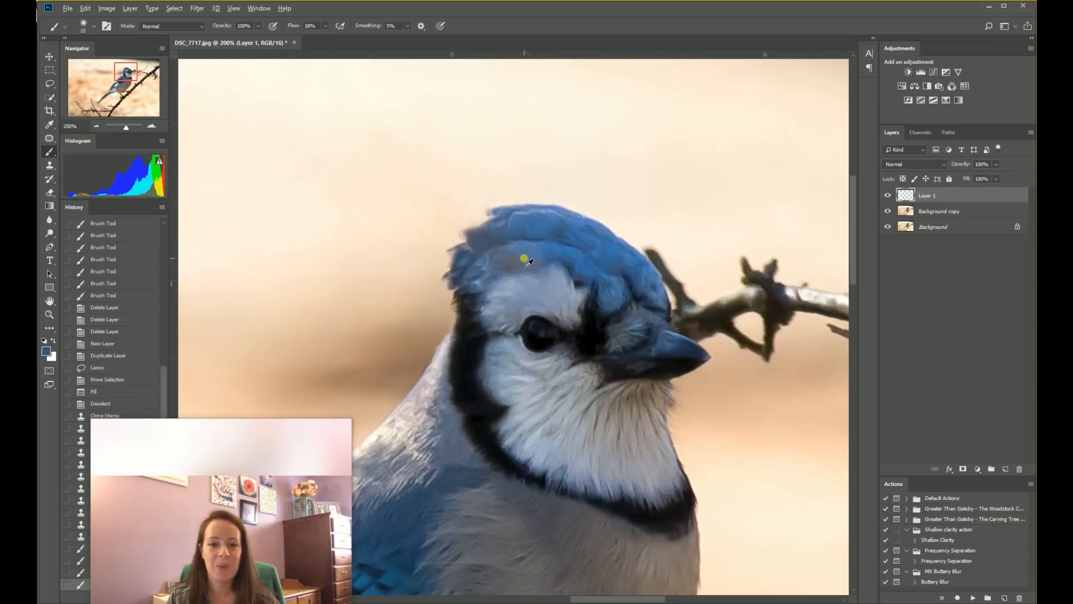
Resample nearby feather blues and paint over the remaining brownish patch above the bird's eye.
alt+click(475, 271)
click(522, 274)
alt+click(563, 255)
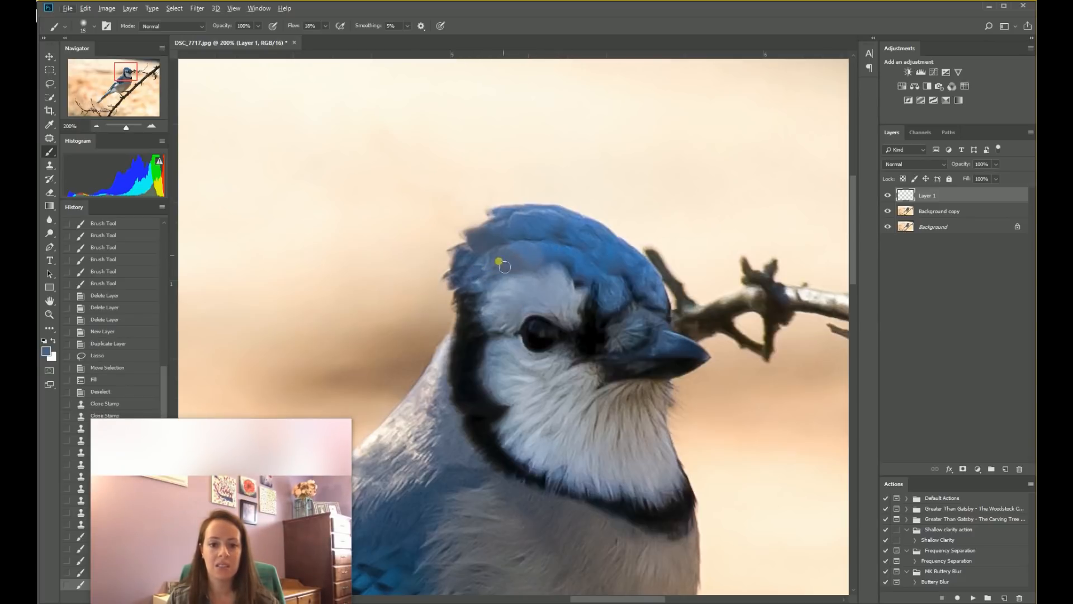
alt+click(480, 274)
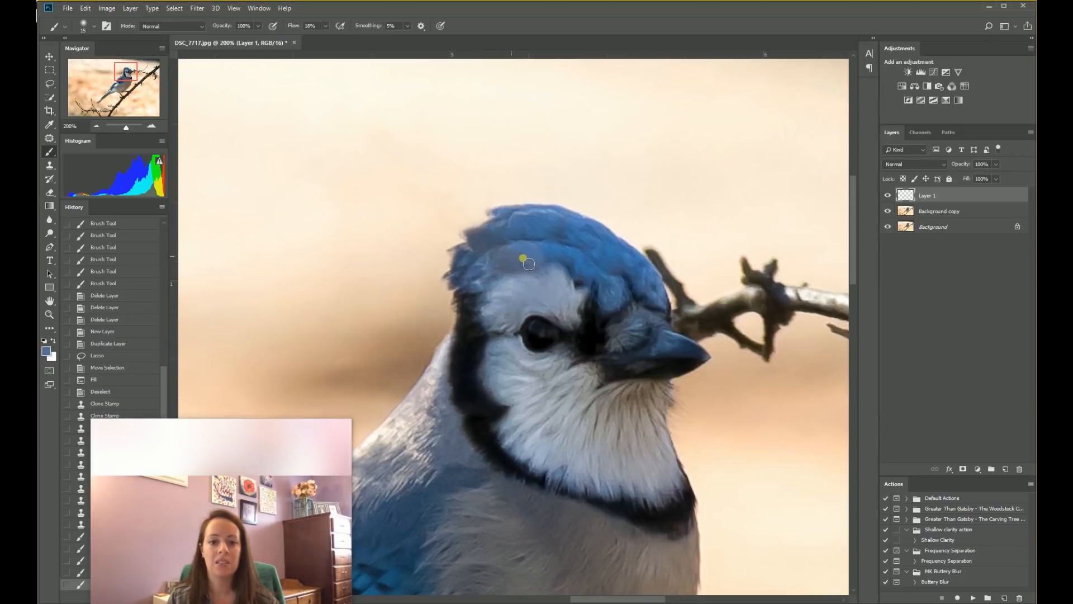
click(562, 258)
Blend sampled blues along the border between the crest and the pale forehead feathers.
alt+click(551, 258)
mouse_move(546, 261)
mouse_down()
mouse_move(487, 241)
mouse_move(483, 254)
mouse_move(502, 244)
mouse_move(494, 236)
mouse_move(511, 249)
mouse_move(495, 249)
mouse_move(533, 237)
mouse_move(537, 252)
mouse_move(505, 259)
mouse_move(513, 270)
mouse_move(533, 267)
mouse_move(497, 272)
mouse_move(526, 257)
mouse_up()
alt+click(567, 262)
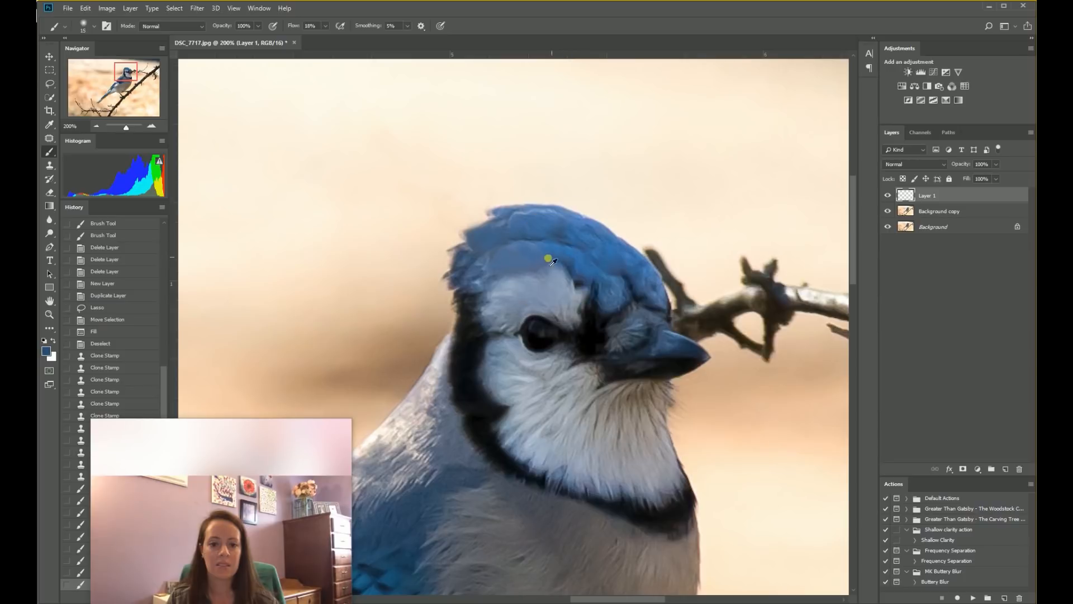
drag(507, 277, 578, 271)
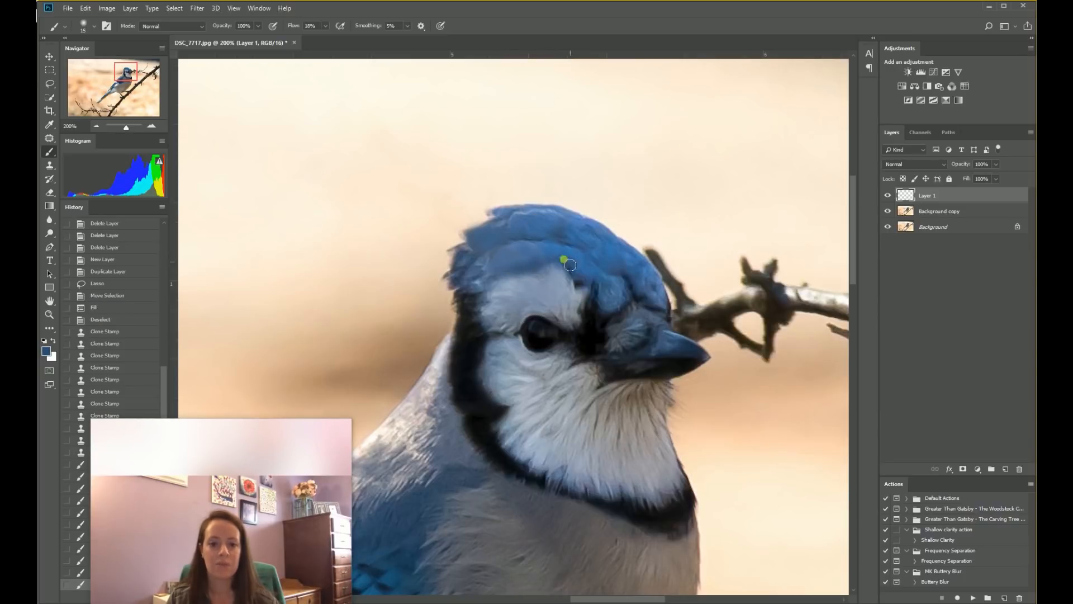
alt+click(490, 278)
drag(498, 273, 524, 271)
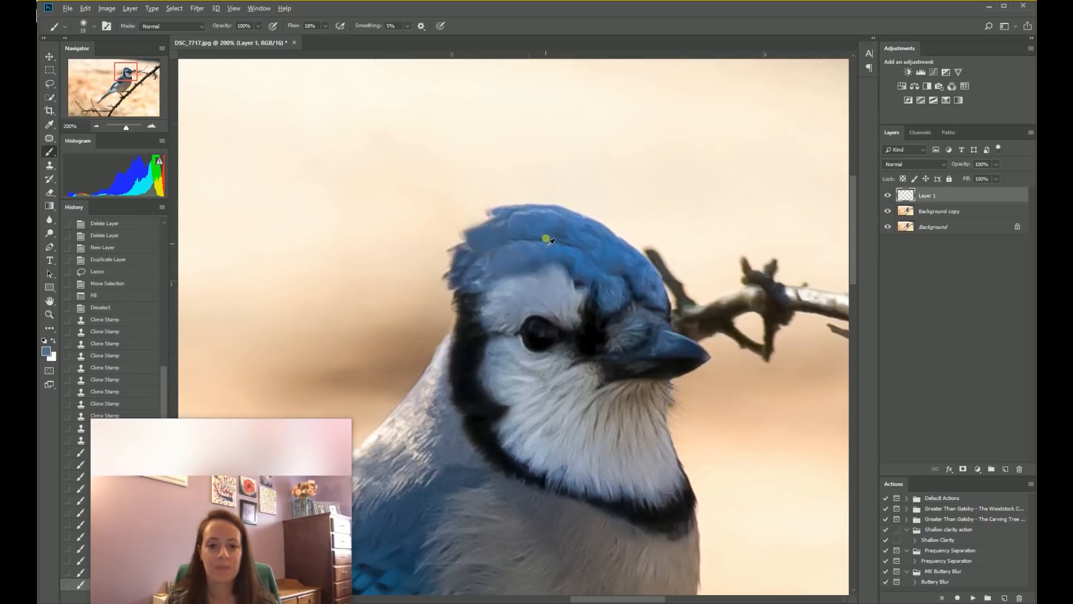
Compare the bird's head with and without the painting on Layer 1 at 50% and 66.7% magnification.
key(ctrl+minus)
key(ctrl+minus)
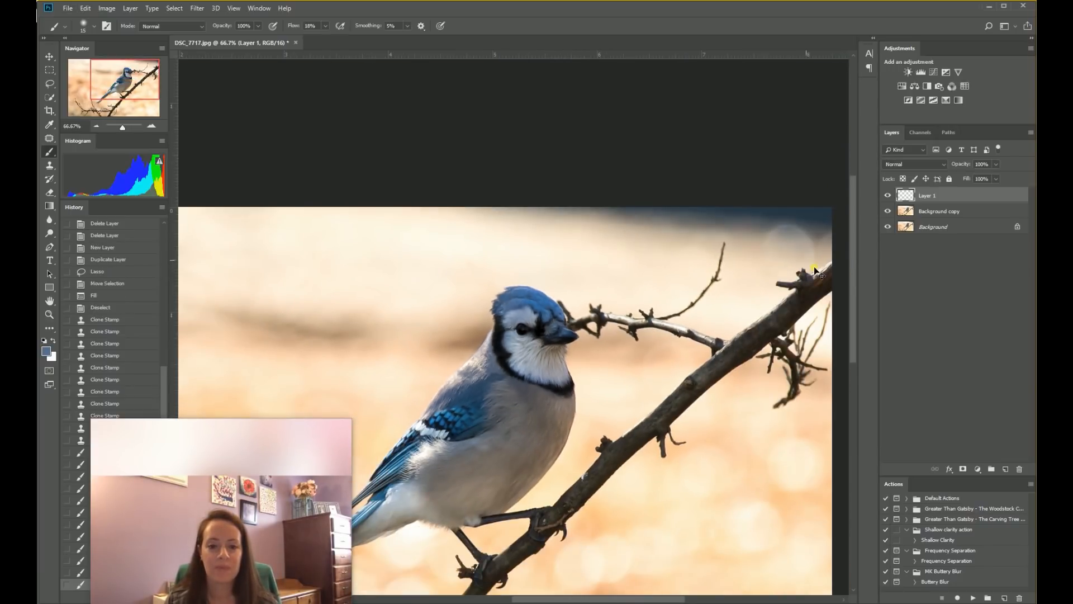
key(ctrl+minus)
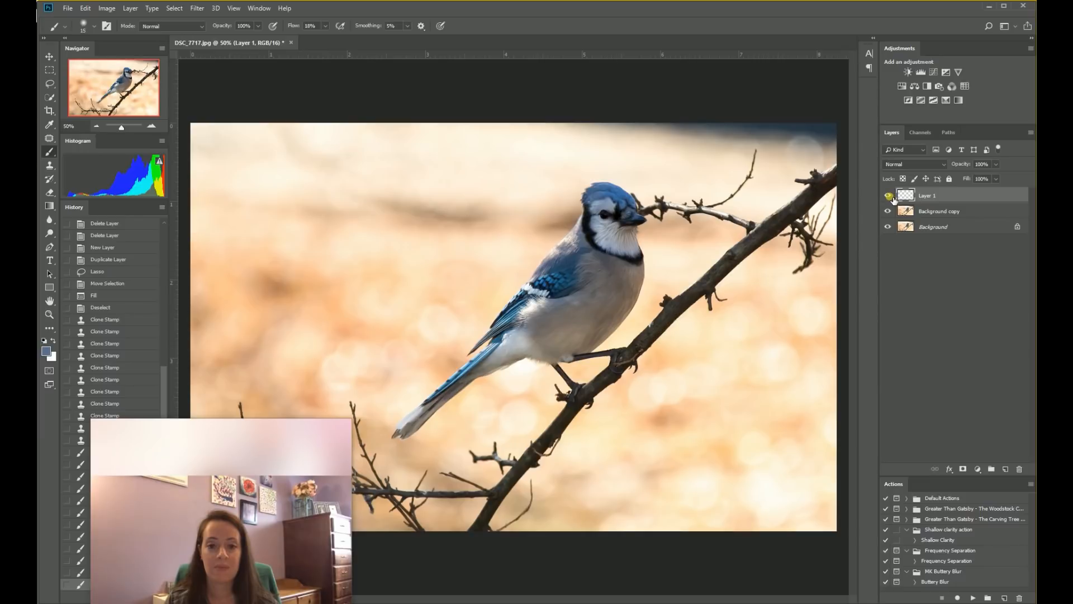
click(891, 197)
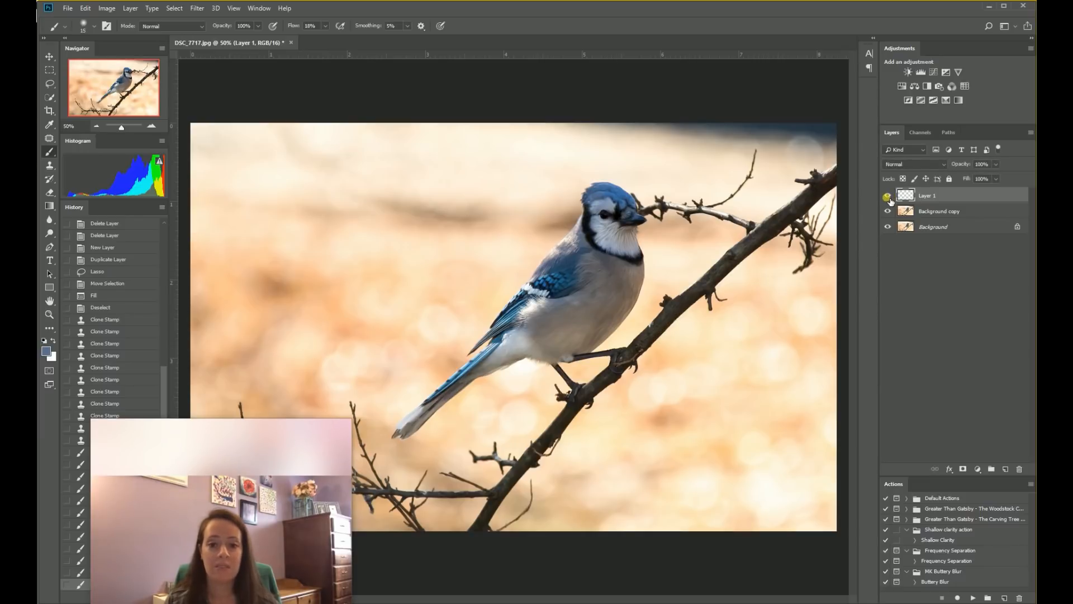
click(888, 196)
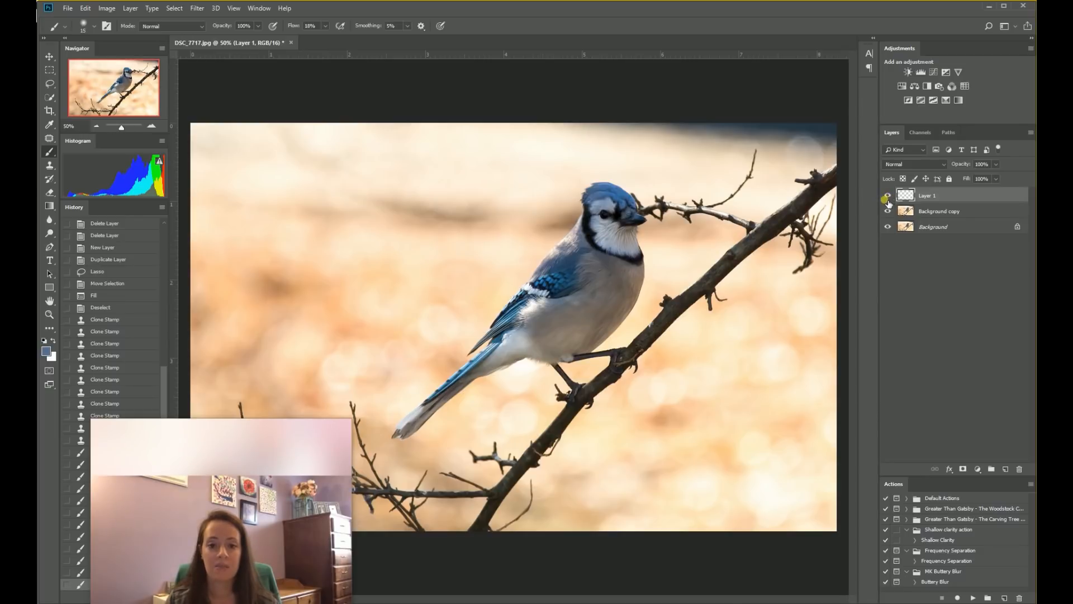
key(ctrl+plus)
click(887, 197)
click(888, 196)
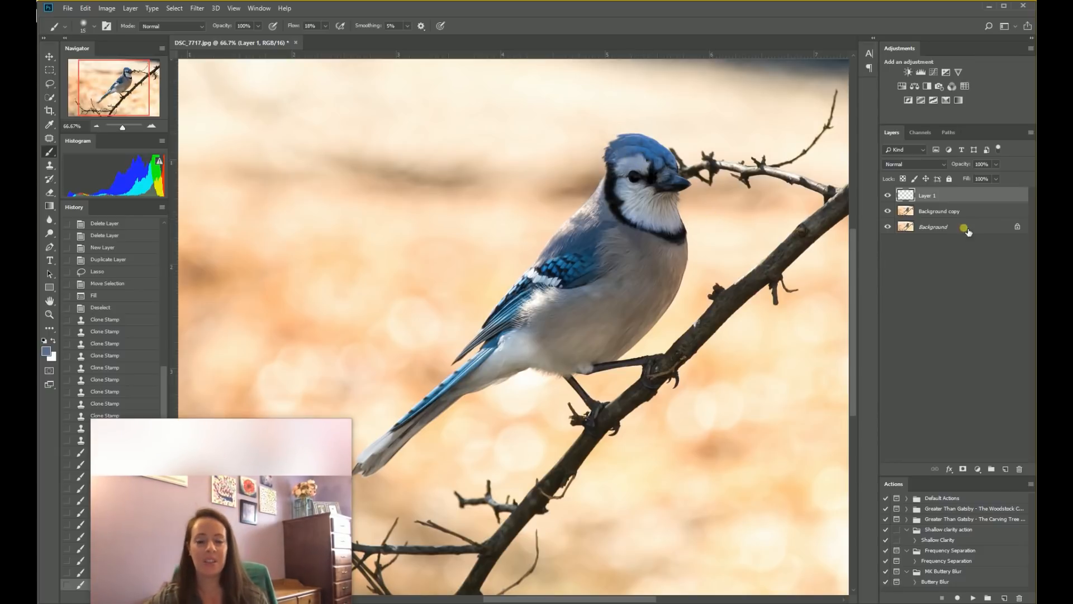
Hide Layer 1 and add a new empty layer above it.
click(889, 195)
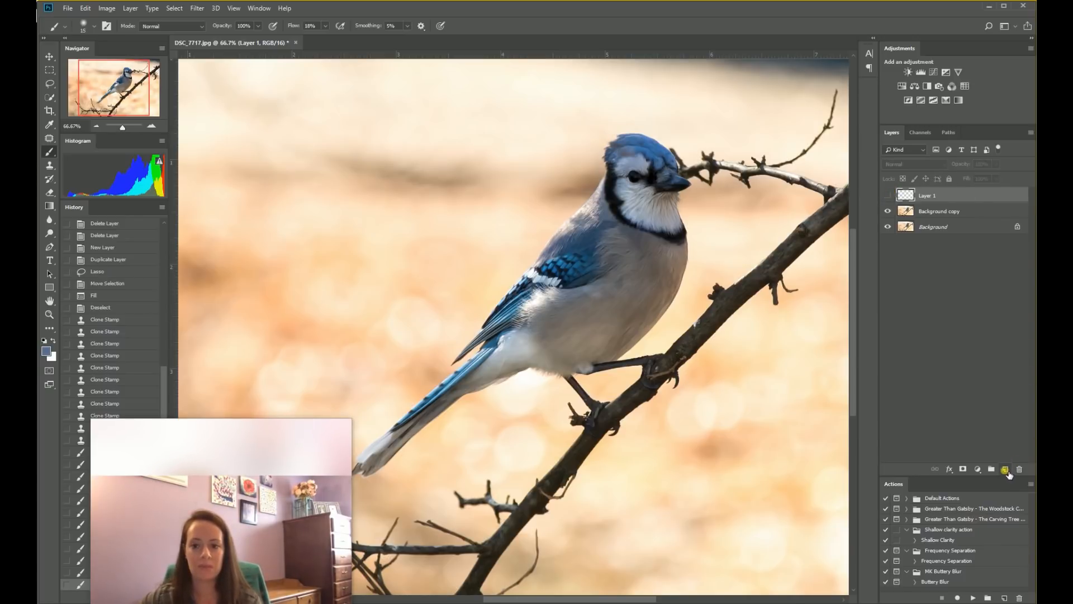
click(1006, 469)
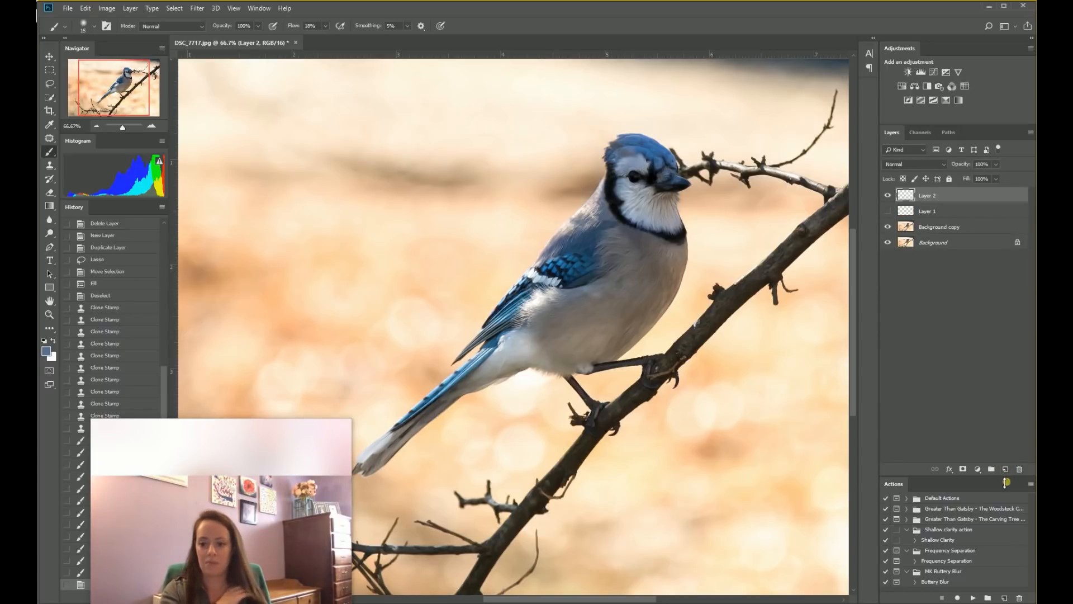
Clone nearby feathers over the brownish patch above the eye on Layer 2, using the Clone Stamp at 30% flow.
key(ctrl+plus)
key(ctrl+plus)
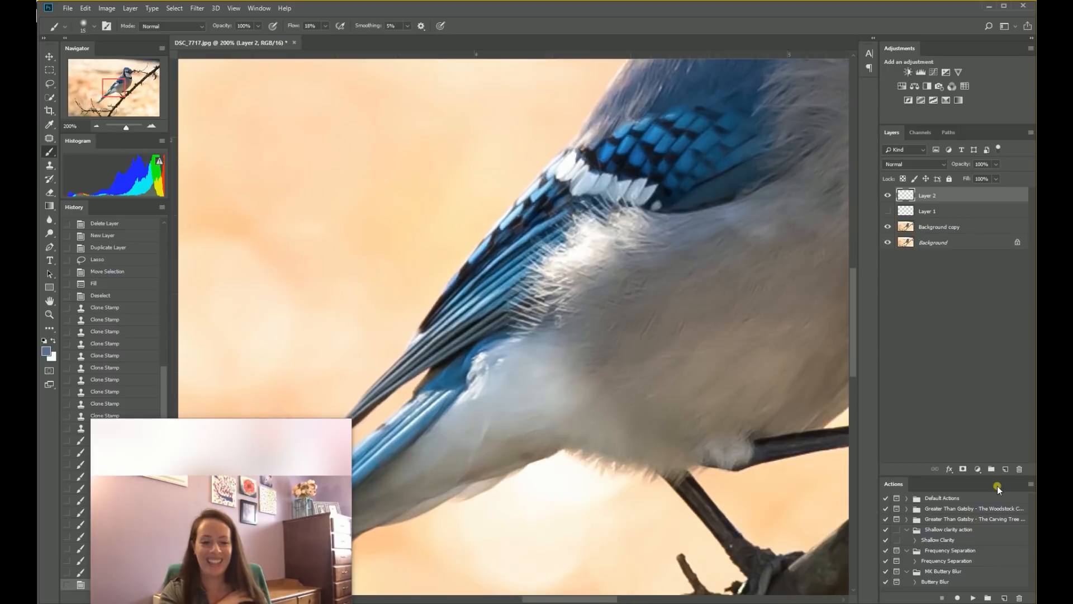
drag(741, 216, 534, 433)
drag(740, 92, 692, 300)
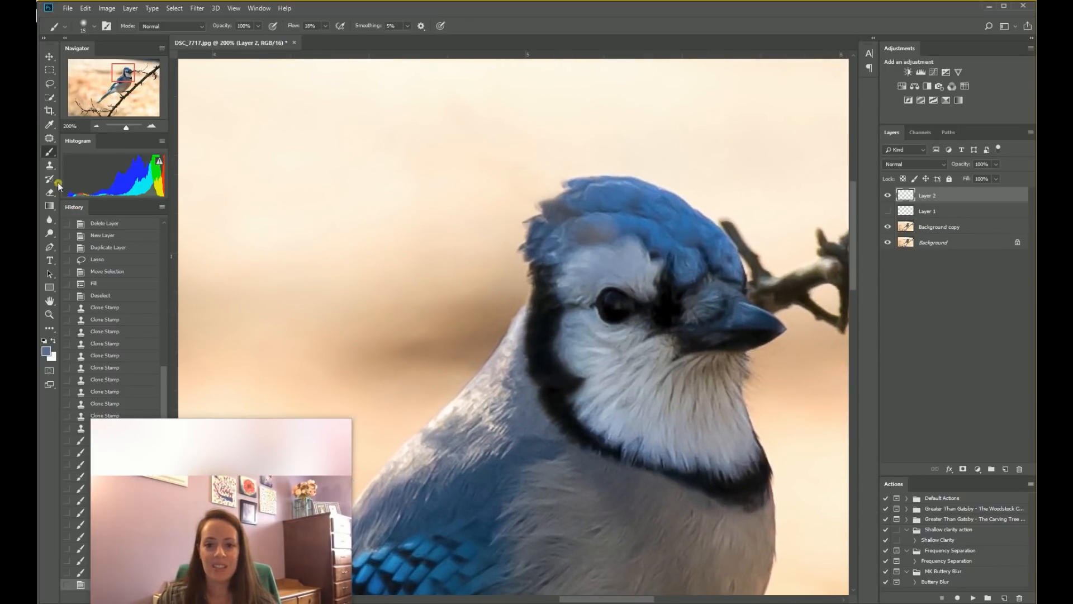
click(49, 165)
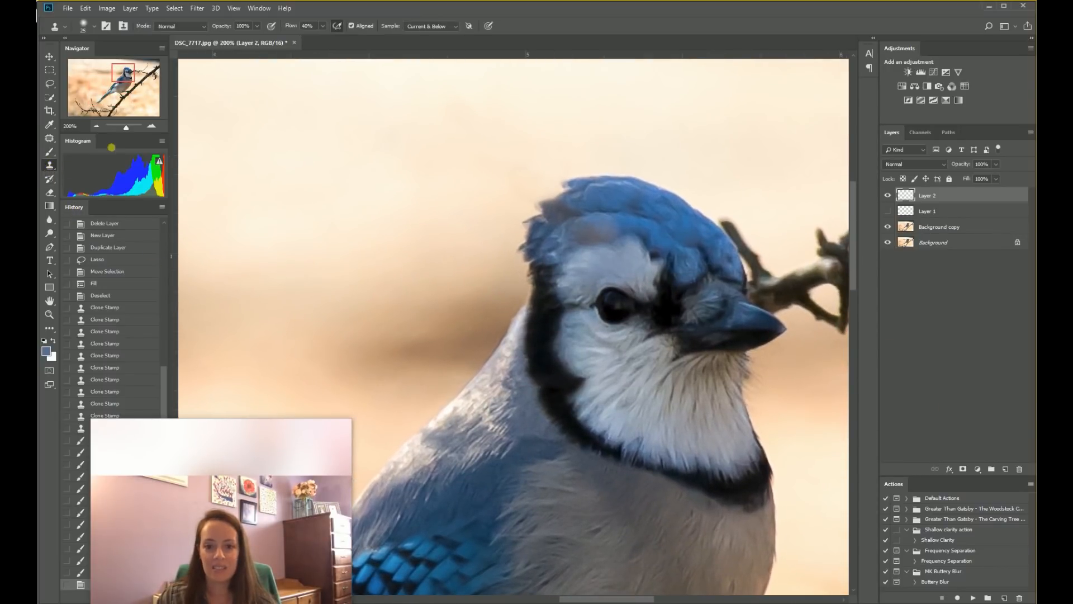
click(323, 26)
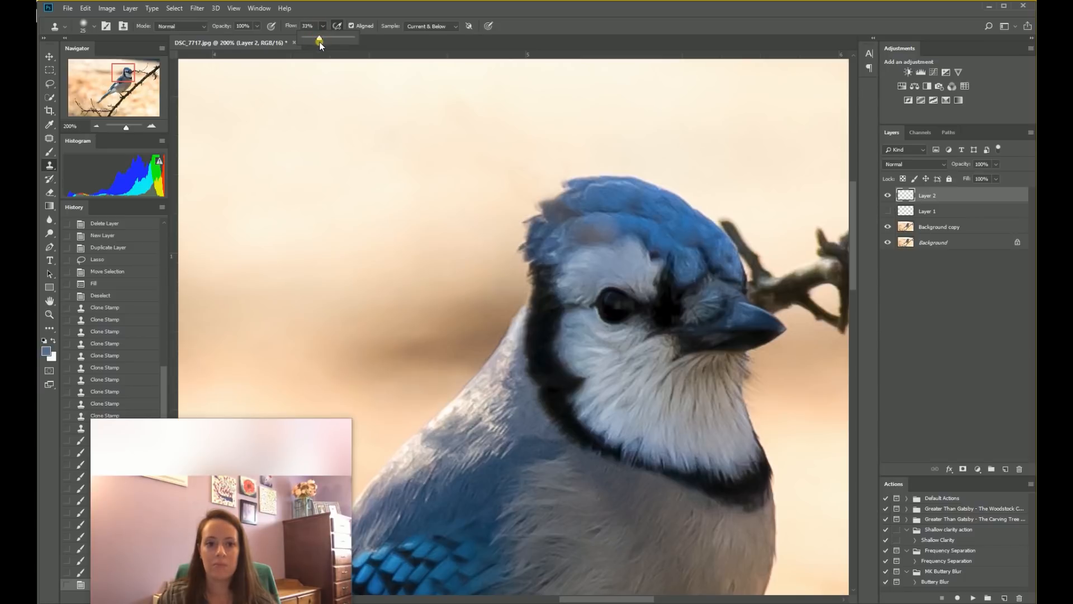
drag(317, 42, 319, 41)
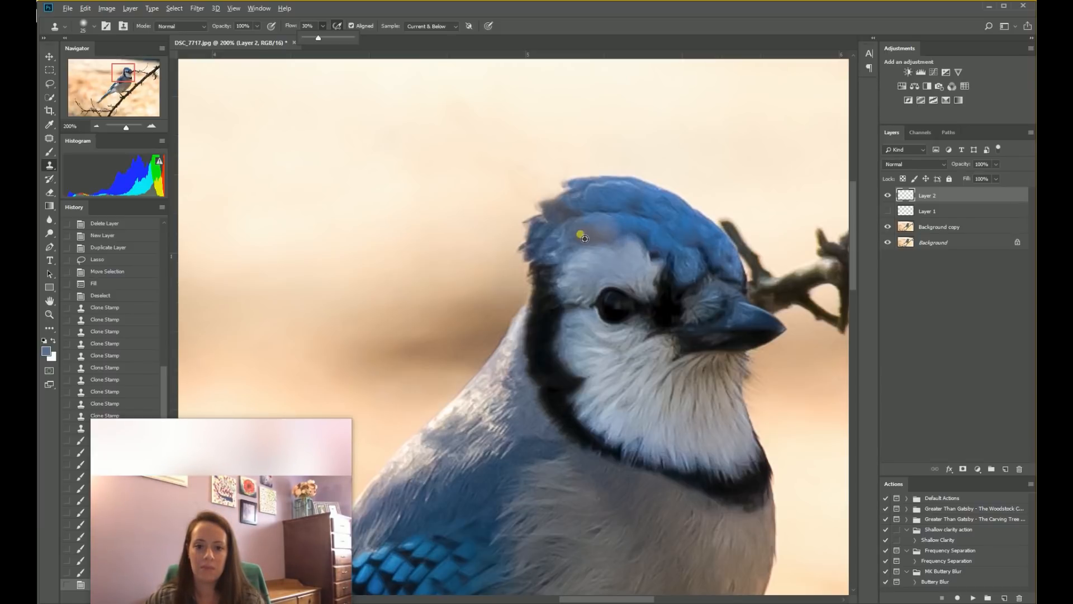
click(568, 247)
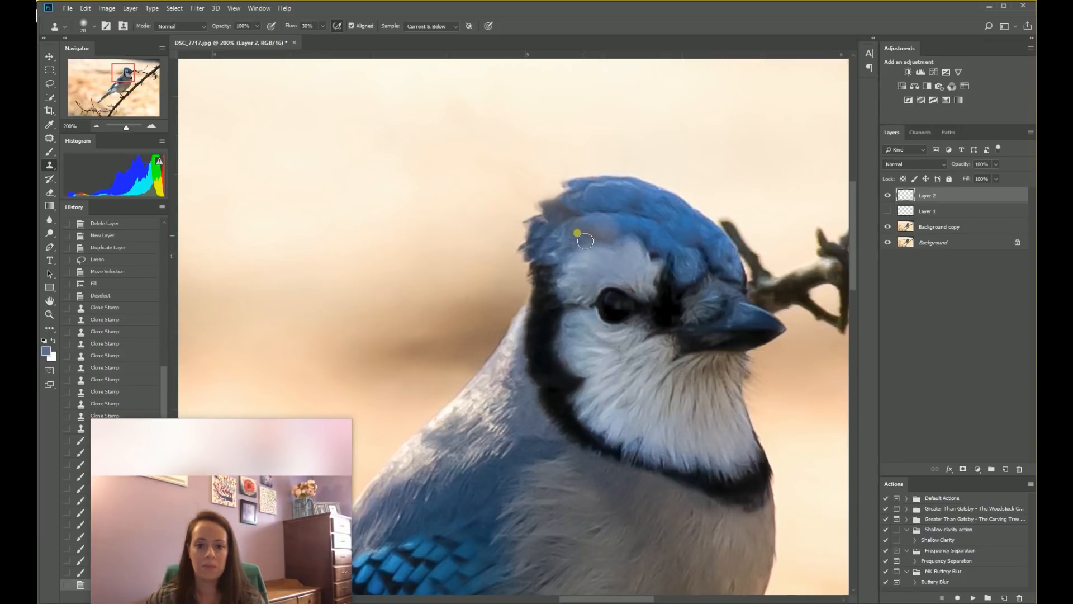
drag(607, 228, 621, 233)
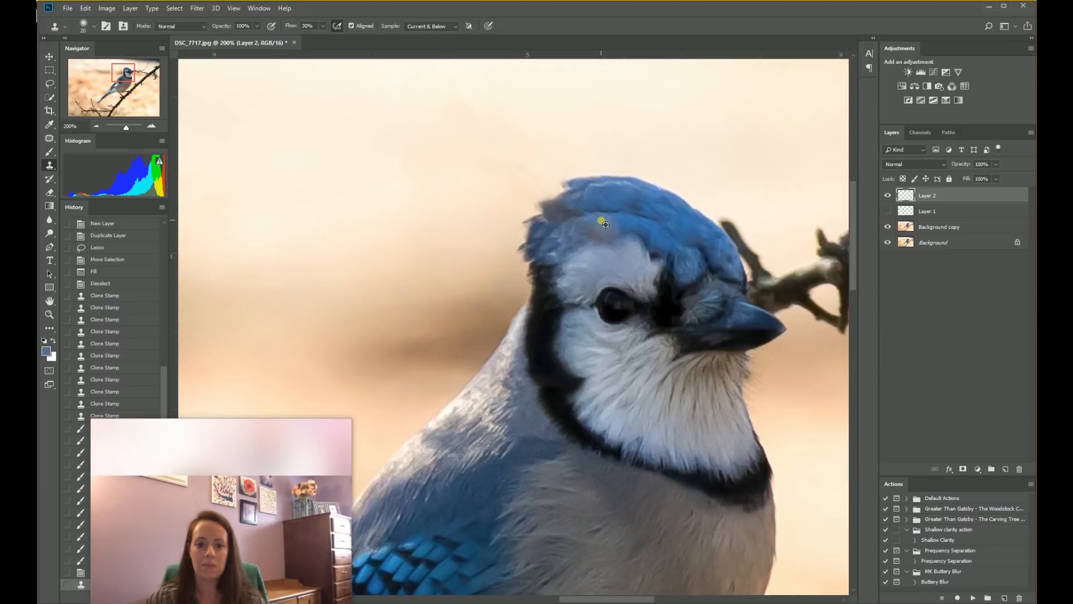
click(601, 233)
click(612, 234)
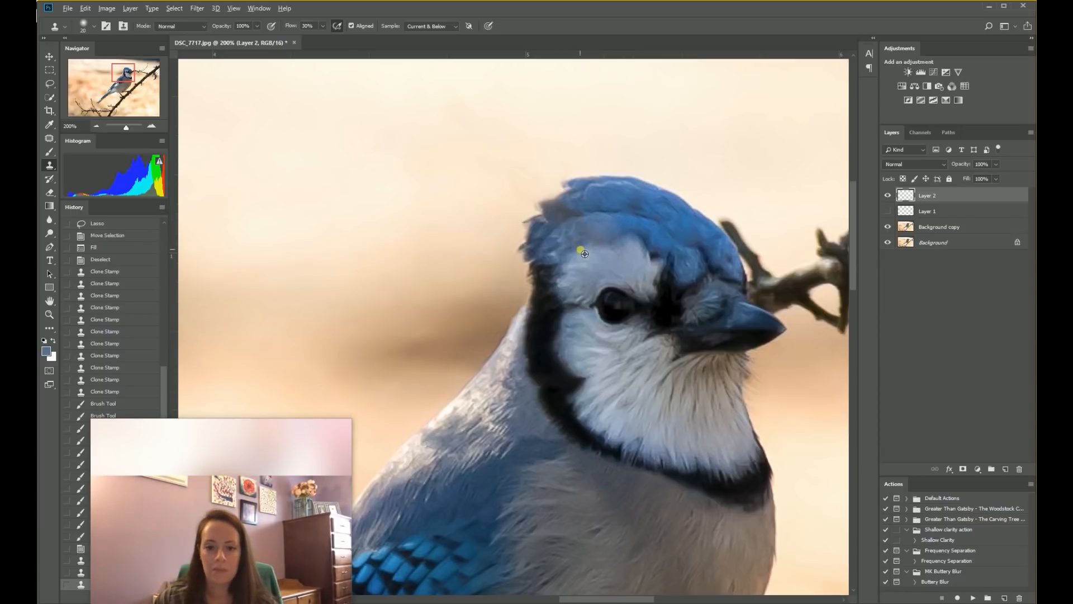
mouse_move(588, 239)
mouse_down()
mouse_move(582, 226)
mouse_move(617, 242)
mouse_up()
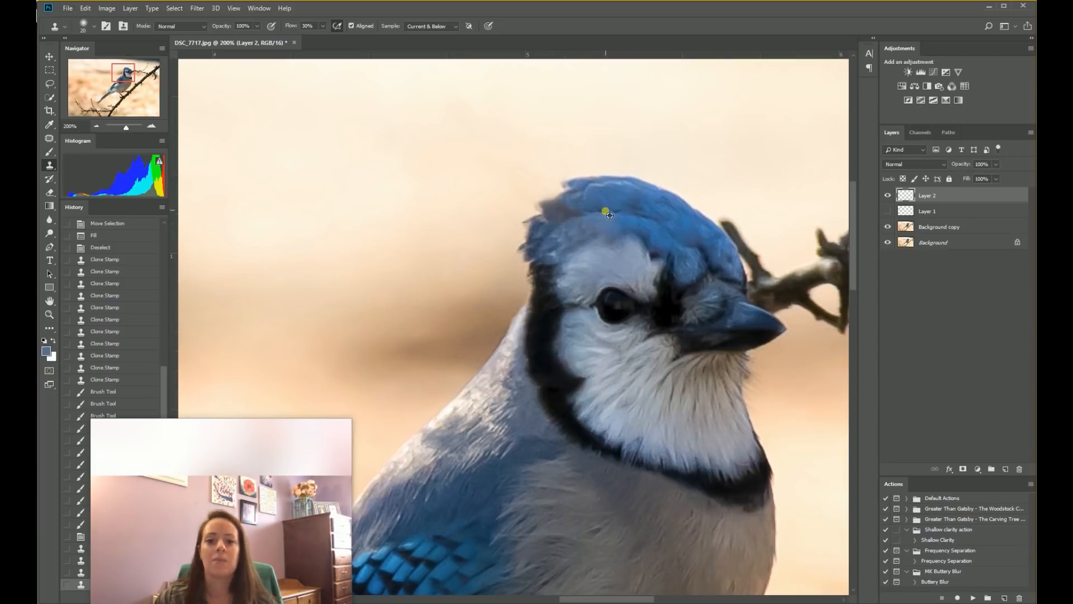
Undo the first clone stroke at the back of the crest and clone blue feathers over the brownish area there again.
mouse_move(565, 220)
mouse_down()
mouse_move(557, 209)
mouse_move(601, 204)
mouse_up()
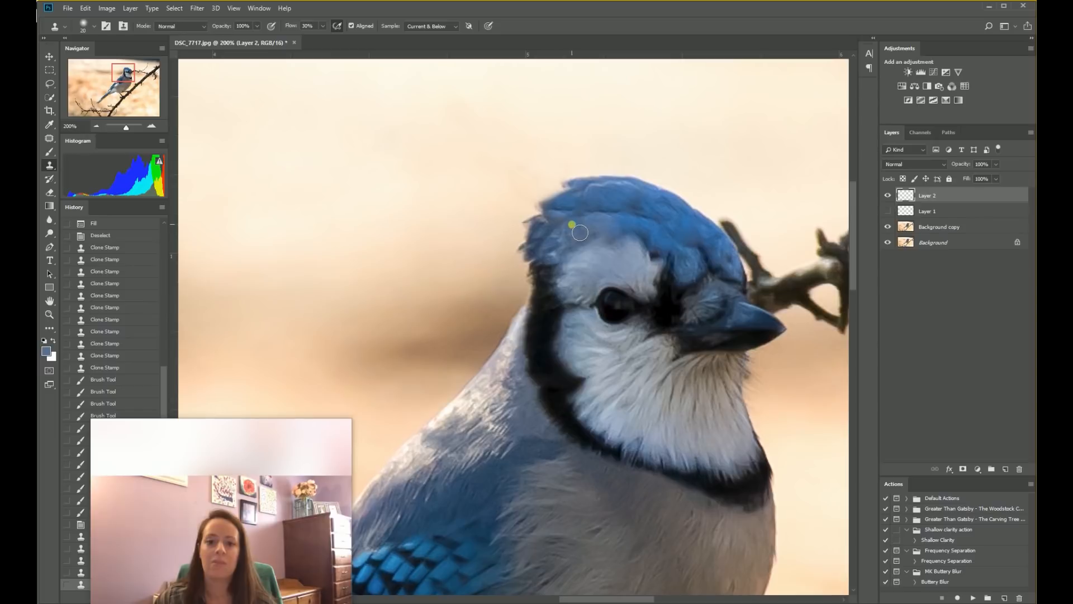
key(ctrl+z)
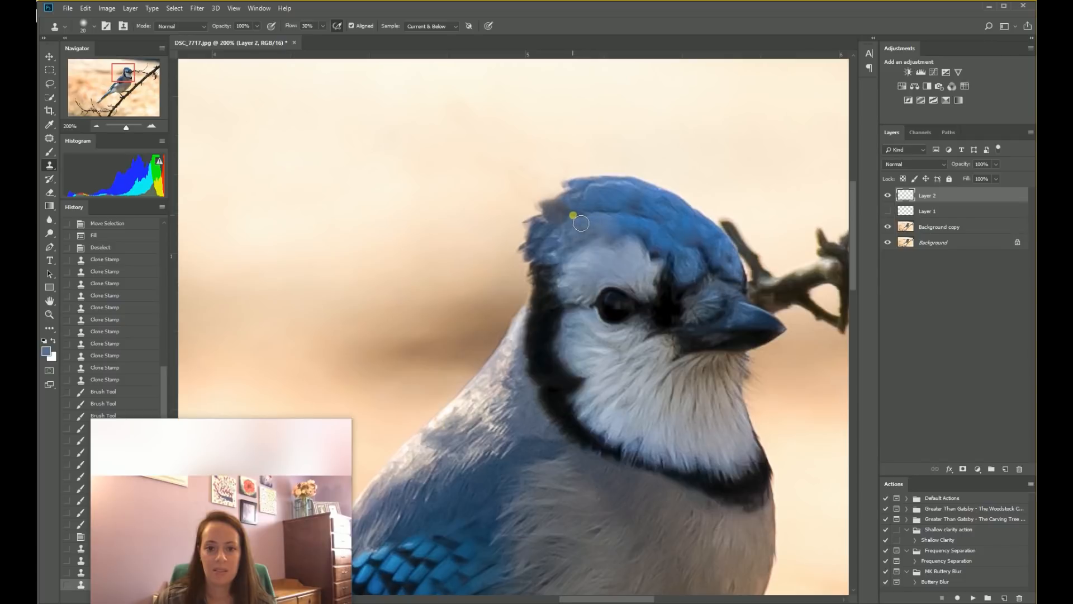
drag(568, 207, 582, 208)
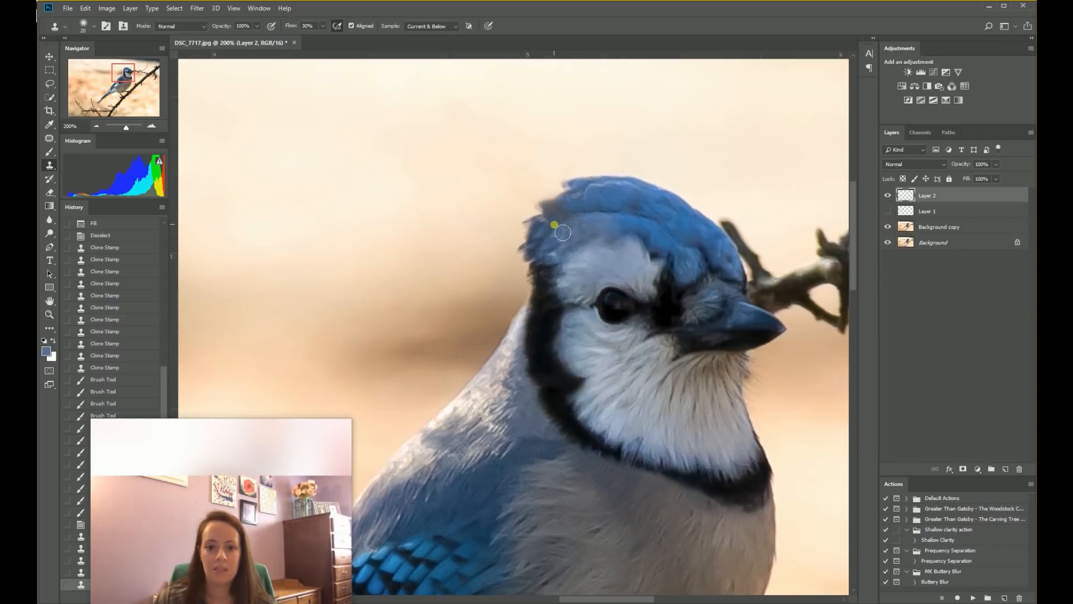
mouse_move(565, 231)
mouse_down()
mouse_move(548, 208)
mouse_move(576, 204)
mouse_up()
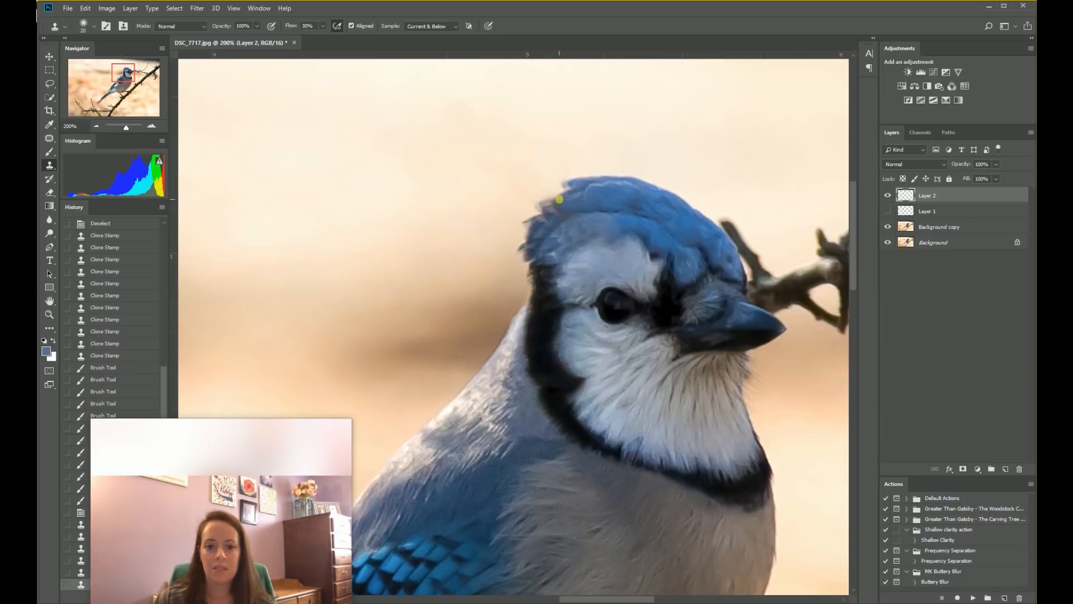
Clone blue feathers once more at the back of the crest and compare the head with and without Layer 2.
mouse_move(576, 217)
mouse_down()
mouse_move(590, 229)
mouse_move(563, 220)
mouse_up()
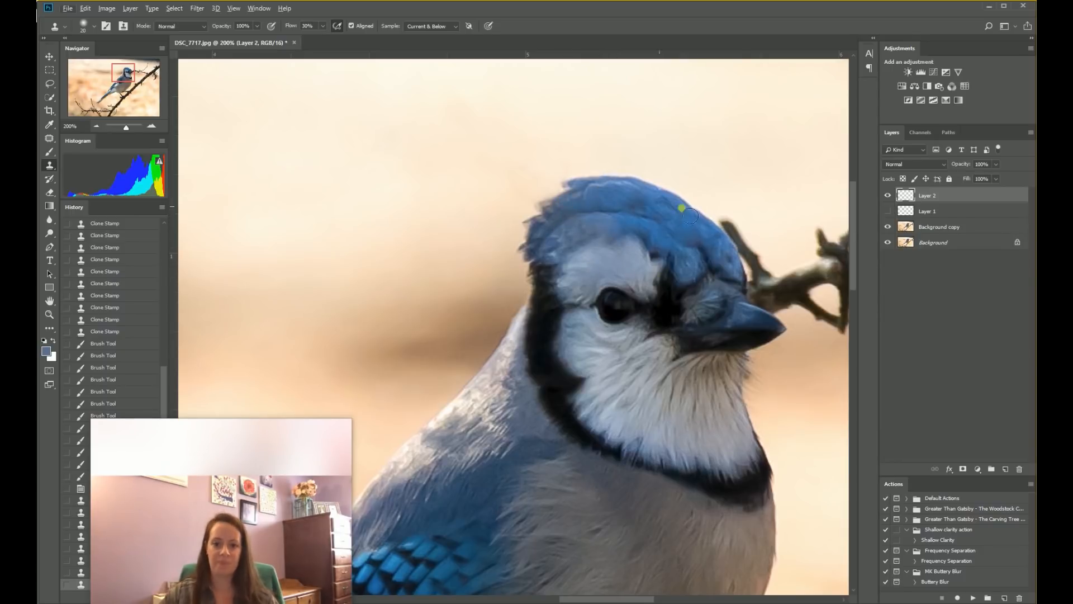
click(888, 196)
click(888, 196)
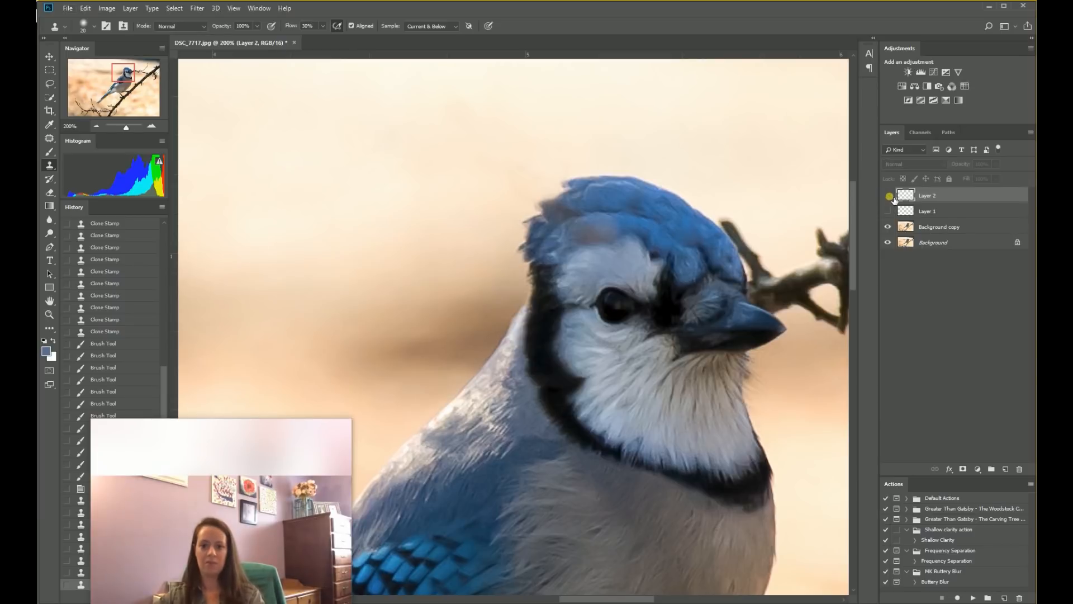
click(888, 195)
click(889, 196)
click(888, 196)
click(889, 196)
click(889, 196)
click(889, 195)
click(889, 196)
click(888, 195)
click(889, 214)
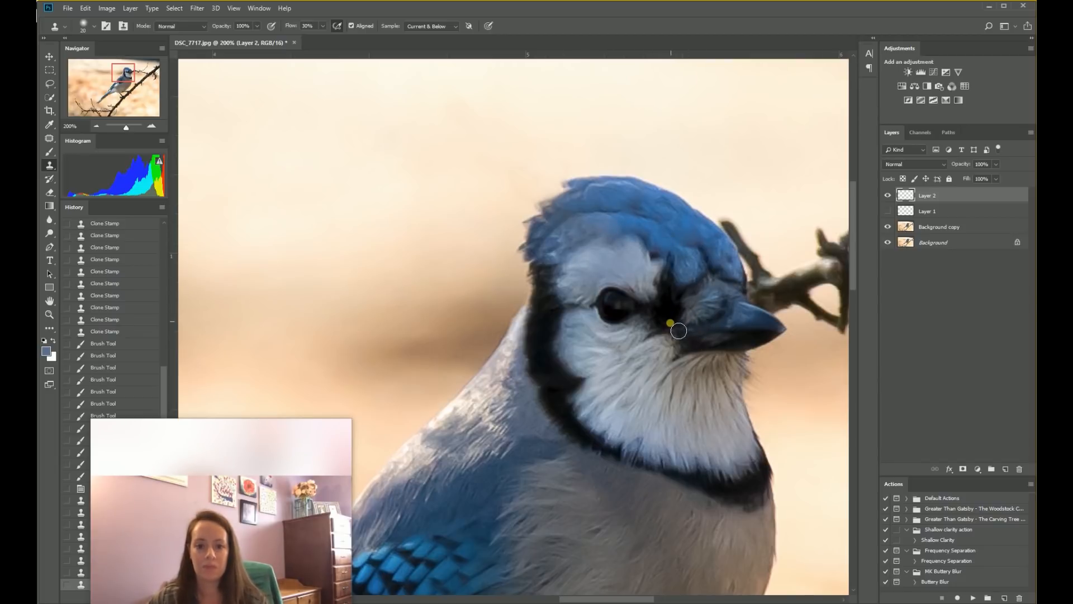
Examine the retouched crest against the whole bird at 66.7%, 100% and 200% magnification.
key(ctrl+minus)
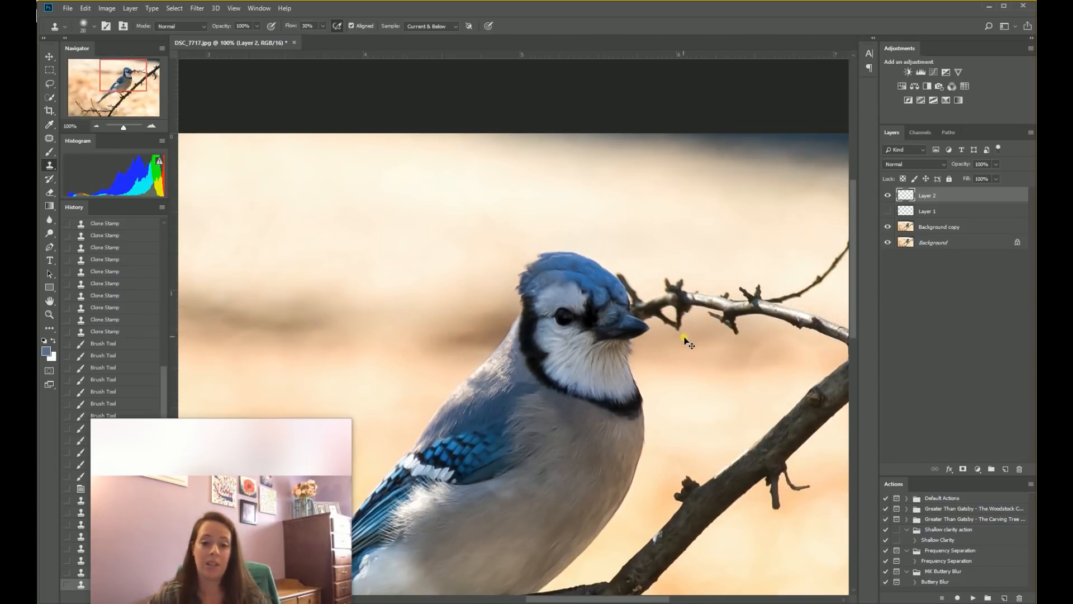
key(ctrl+minus)
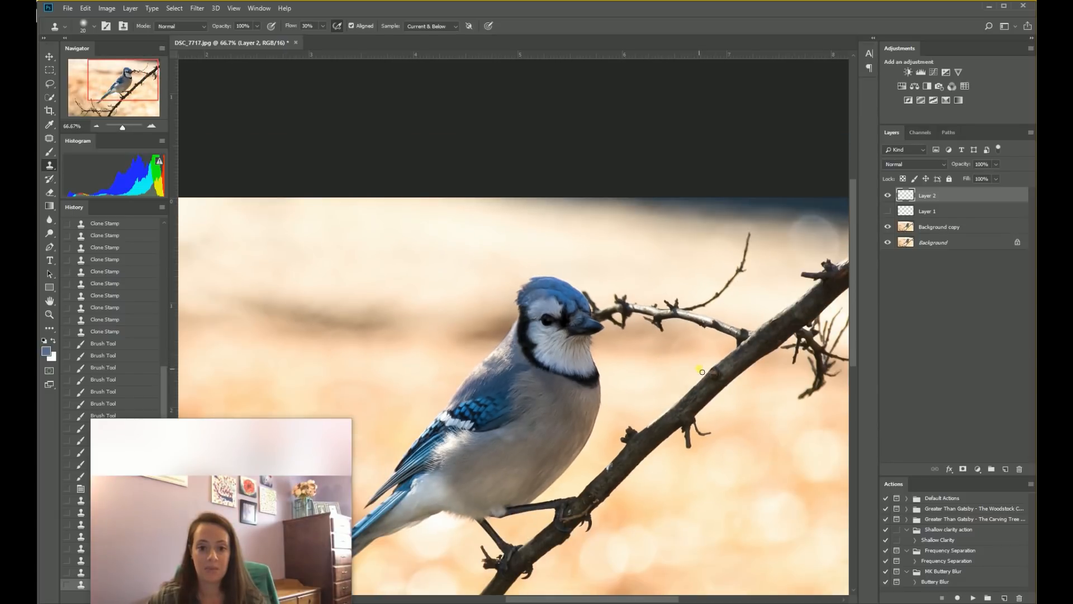
key(ctrl+plus)
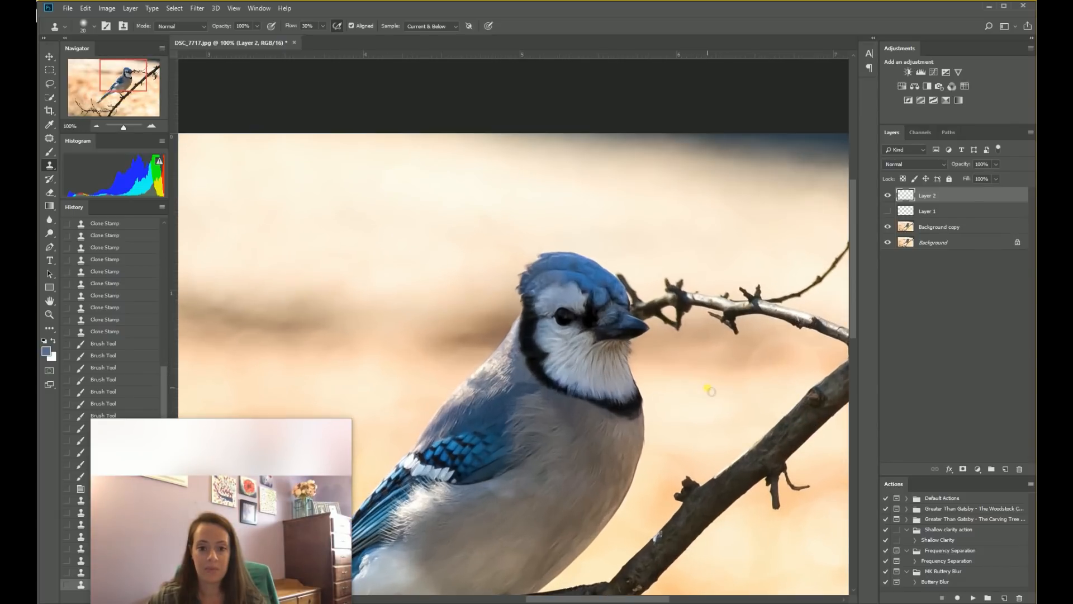
key(ctrl+minus)
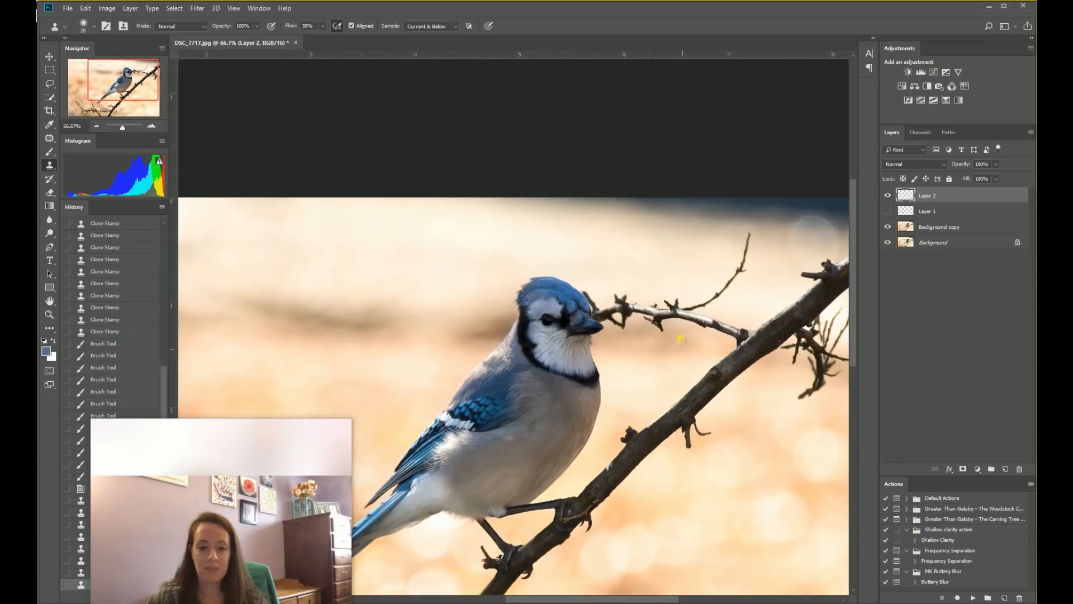
drag(618, 372, 704, 232)
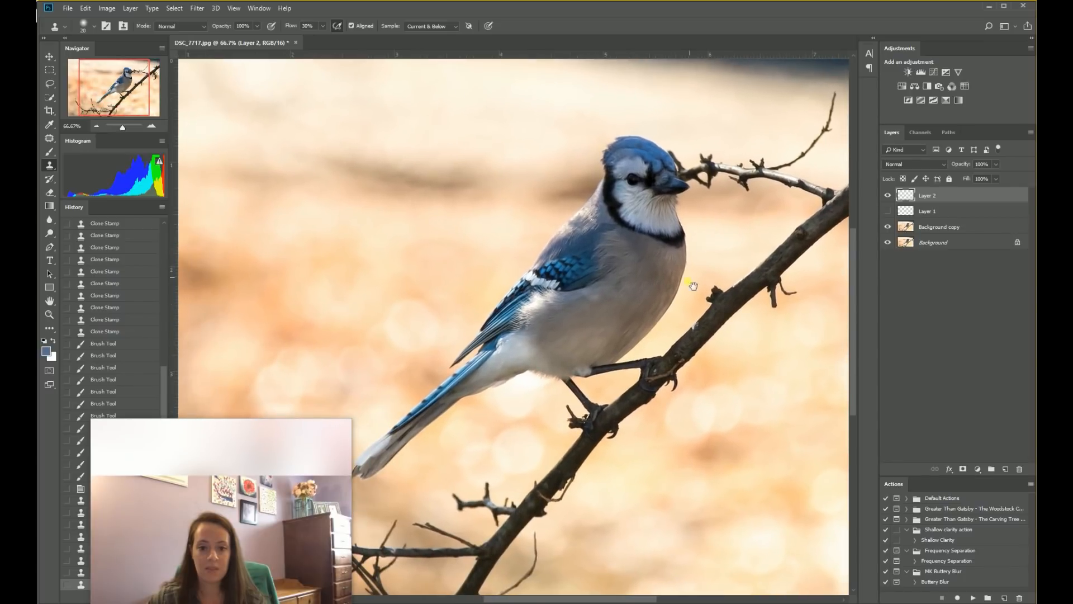
scroll(678, 294, down, 1)
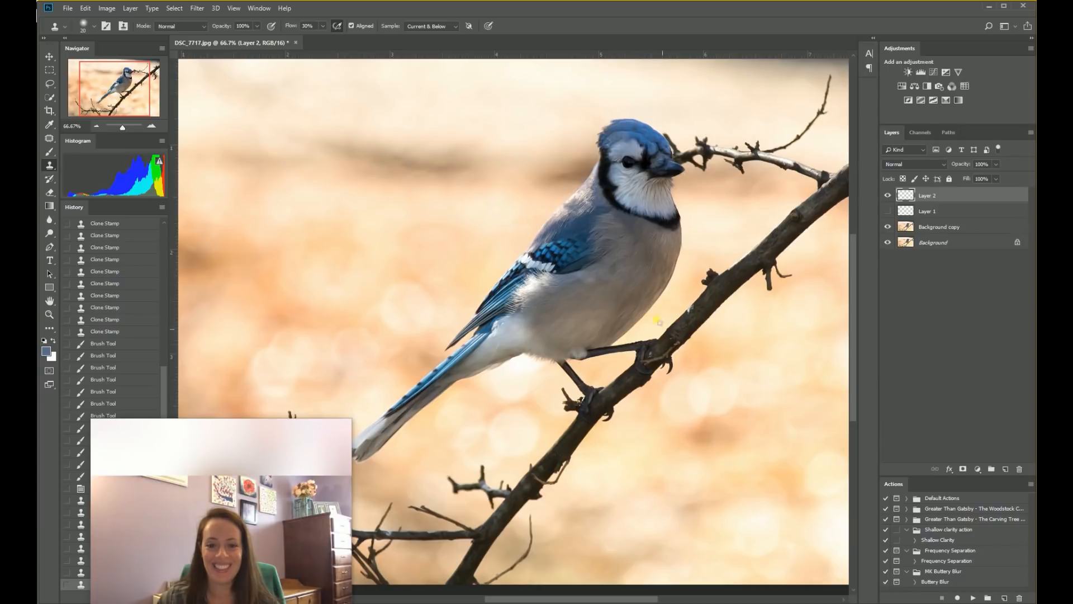
drag(685, 210, 736, 268)
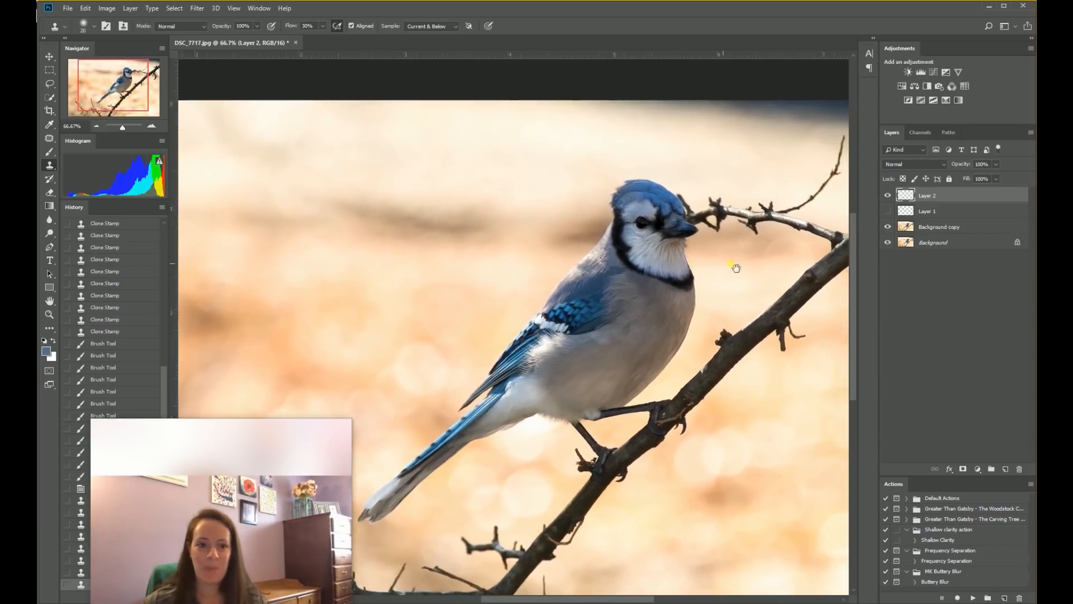
key(ctrl+plus)
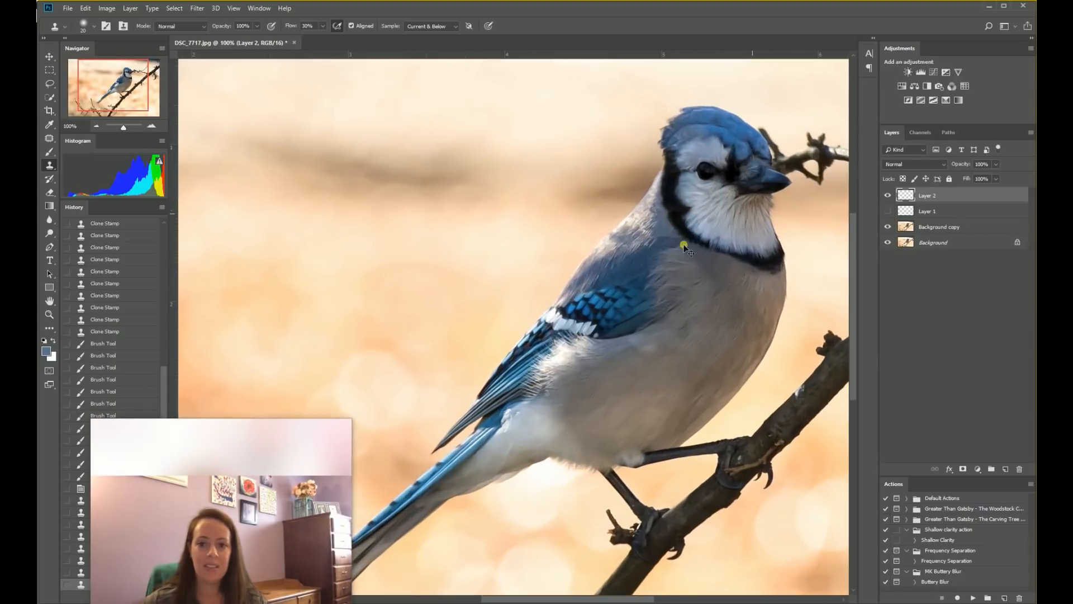
key(ctrl+plus)
mouse_move(789, 163)
mouse_down()
mouse_move(587, 353)
mouse_move(579, 413)
mouse_up()
drag(682, 290, 591, 246)
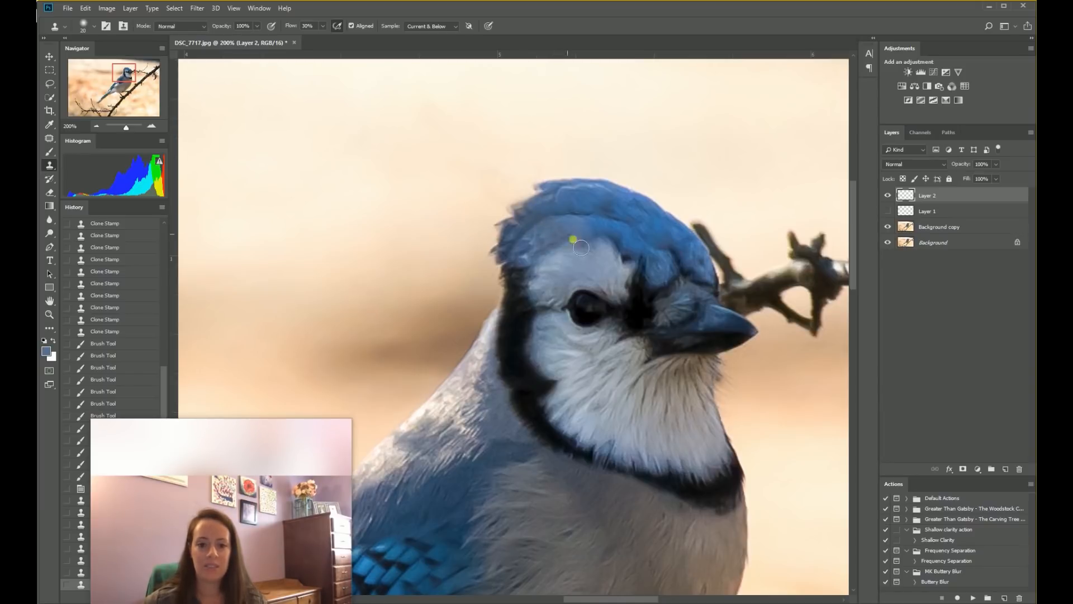
Add a layer mask to Layer 2 and brush black at 100% flow over the cloned patch above the eye.
mouse_move(115, 531)
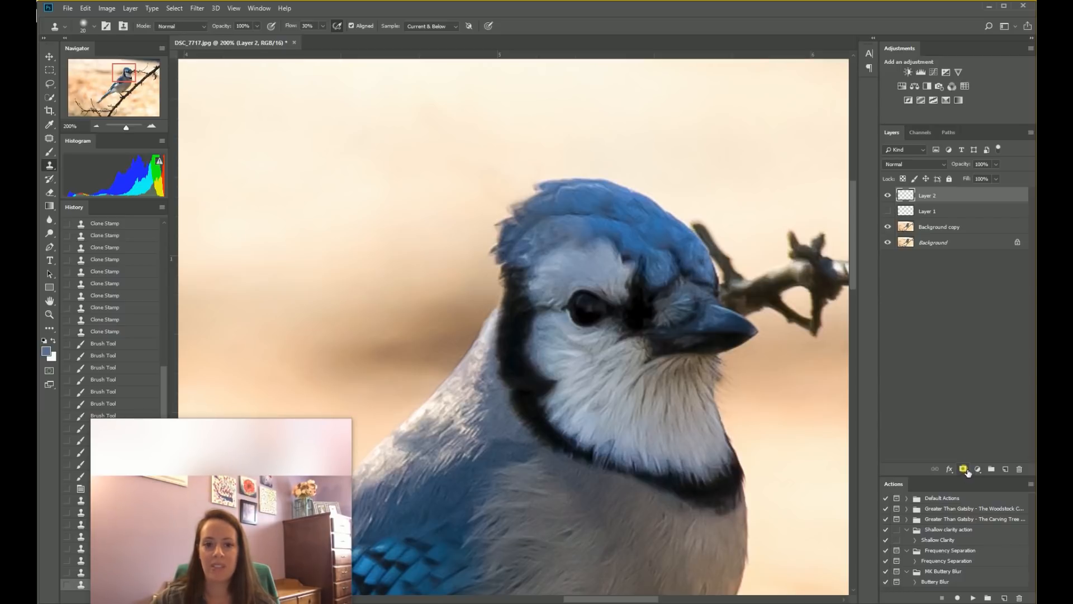
click(968, 470)
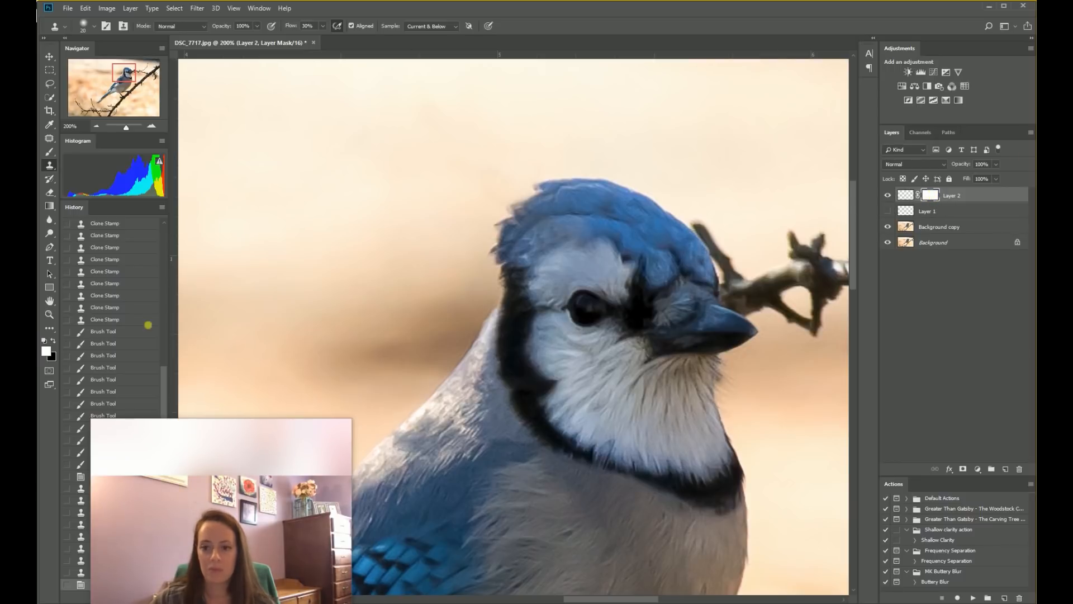
click(50, 151)
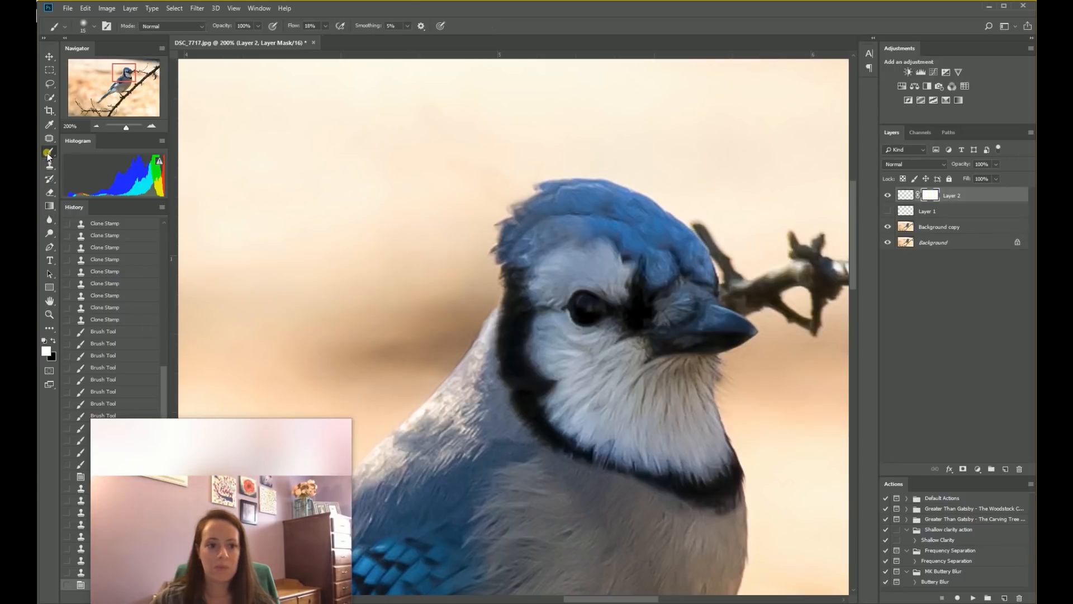
click(55, 340)
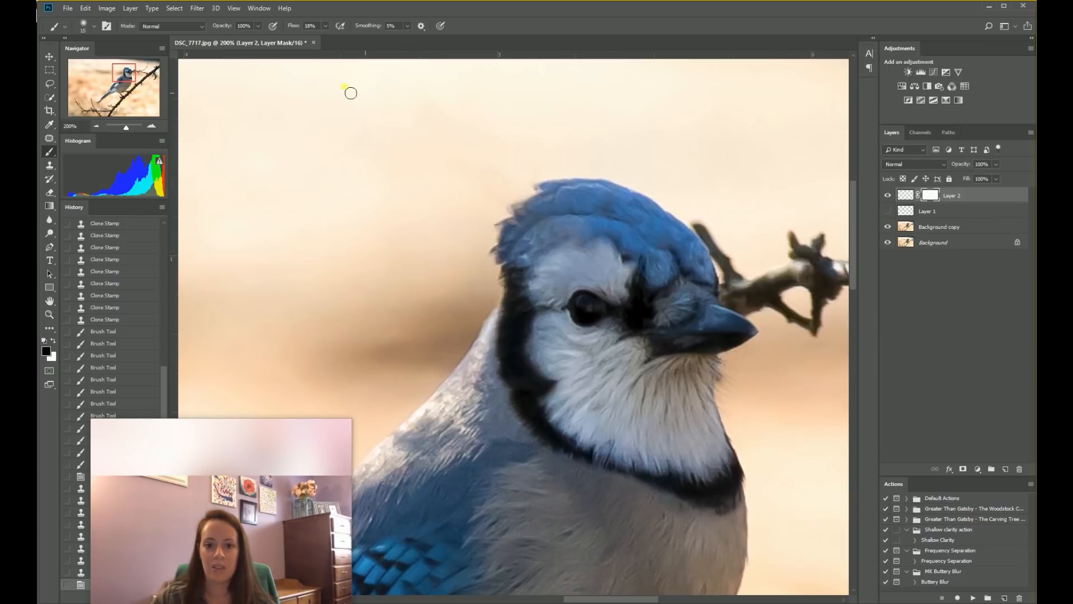
click(326, 25)
drag(326, 39, 379, 36)
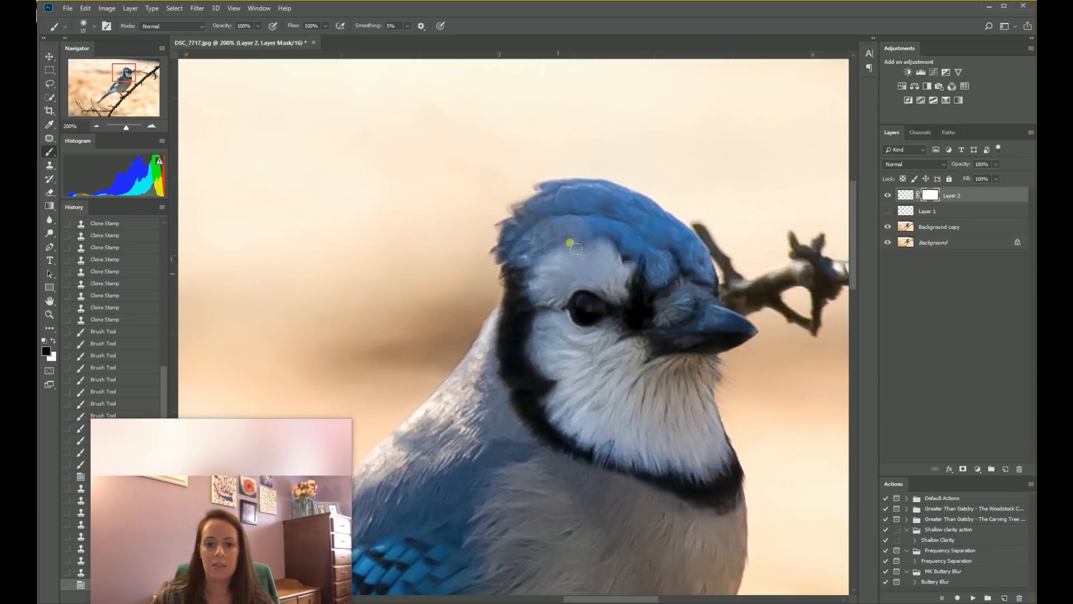
mouse_move(576, 238)
mouse_down()
mouse_move(556, 259)
mouse_move(576, 224)
mouse_move(539, 280)
mouse_up()
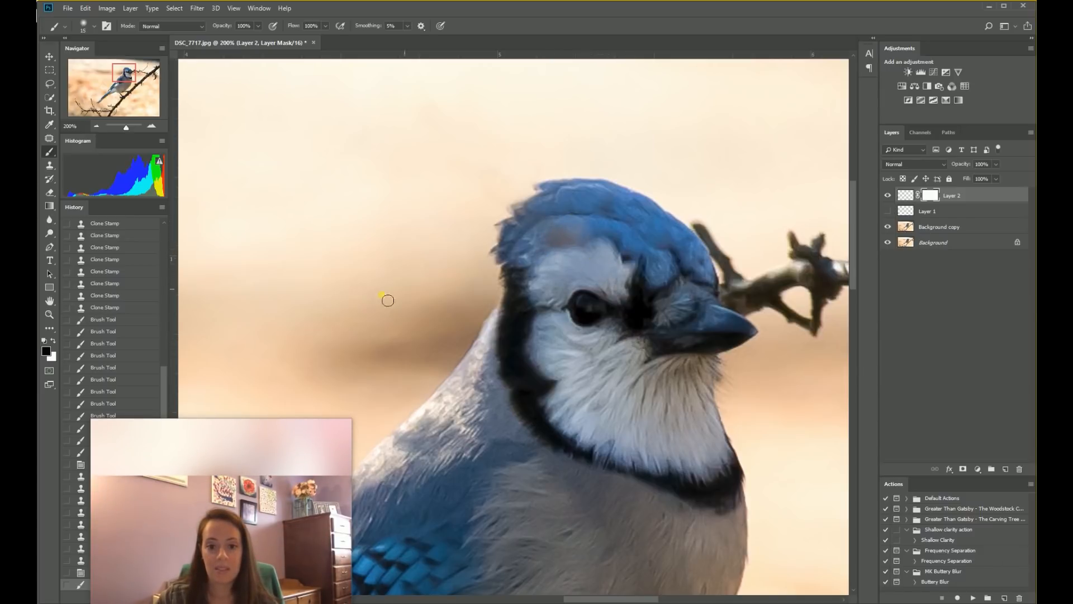
Brush white on Layer 2's mask over the patch above the eye to restore the cloned feathers.
click(54, 340)
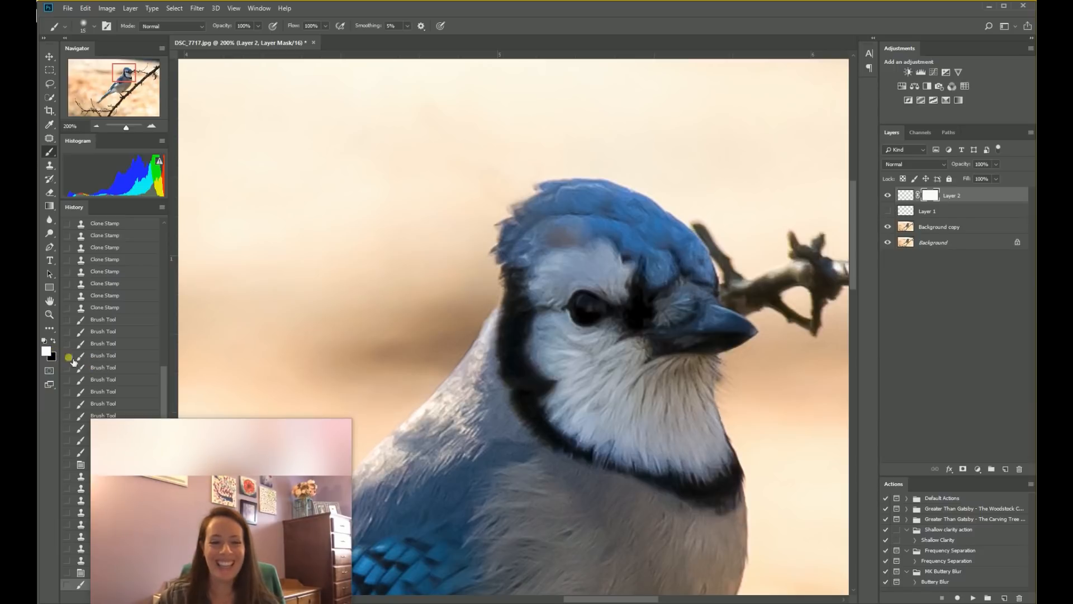
click(53, 340)
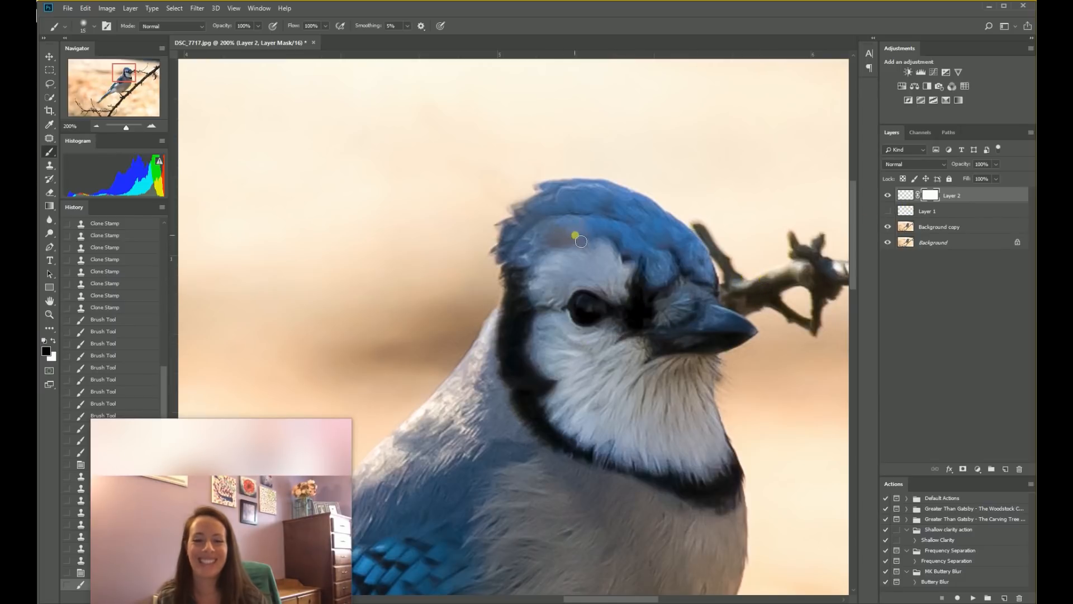
click(53, 341)
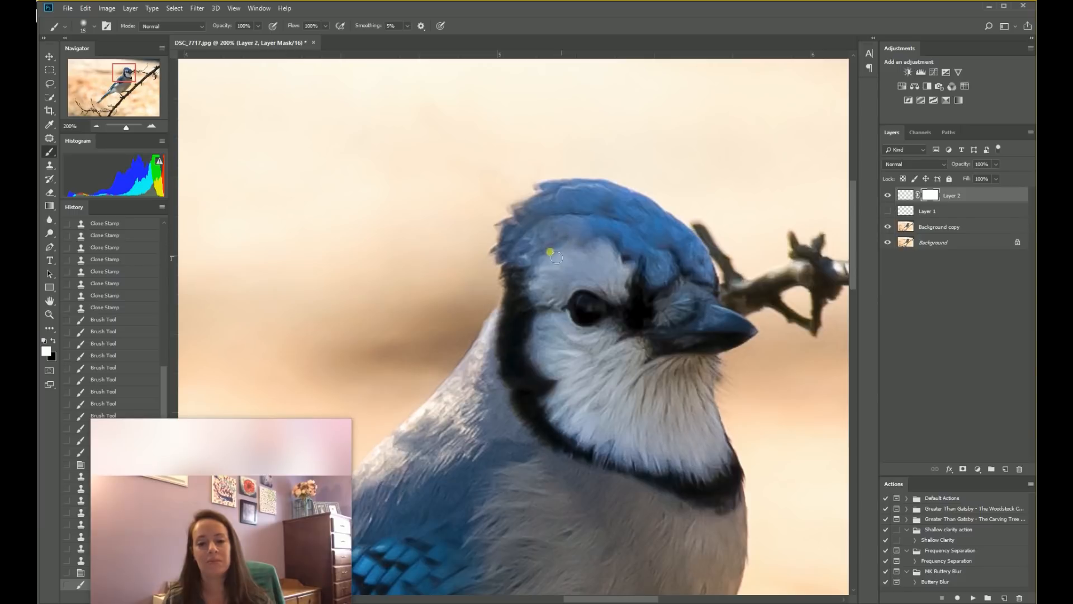
mouse_move(576, 242)
mouse_down()
mouse_move(594, 250)
mouse_move(574, 239)
mouse_up()
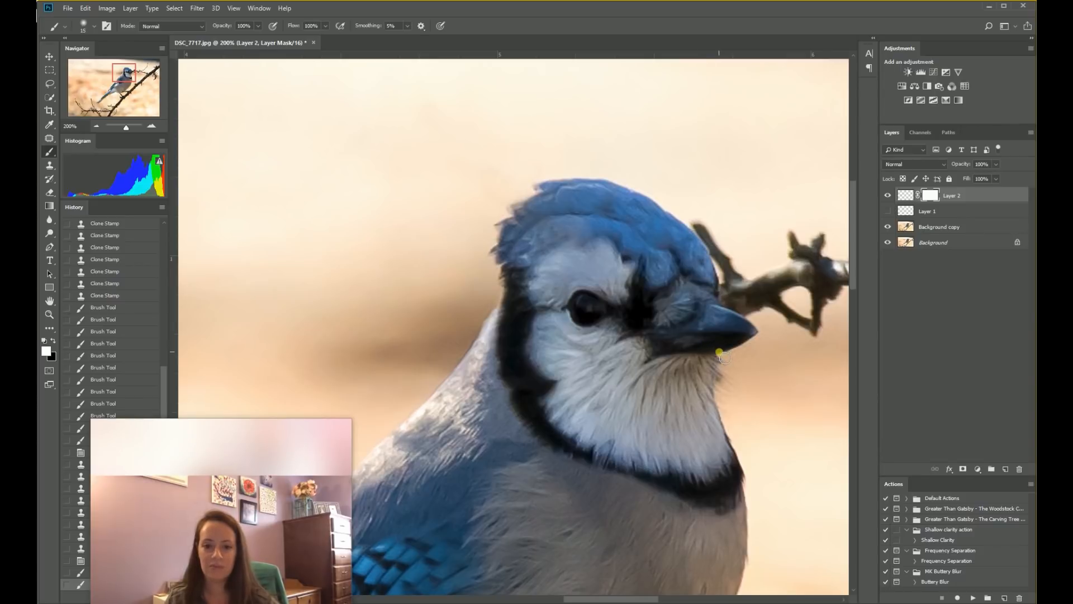
Add a new layer above Layer 2 and brush dark blue sampled from the beak over the beak near its tip.
click(1006, 469)
click(312, 359)
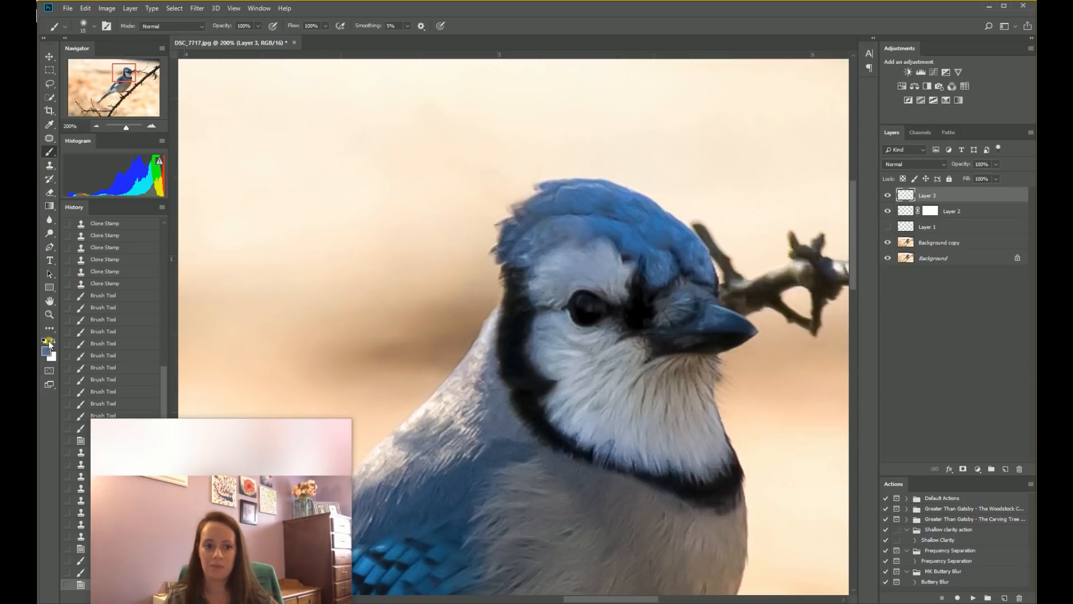
alt+click(735, 325)
drag(726, 328, 738, 328)
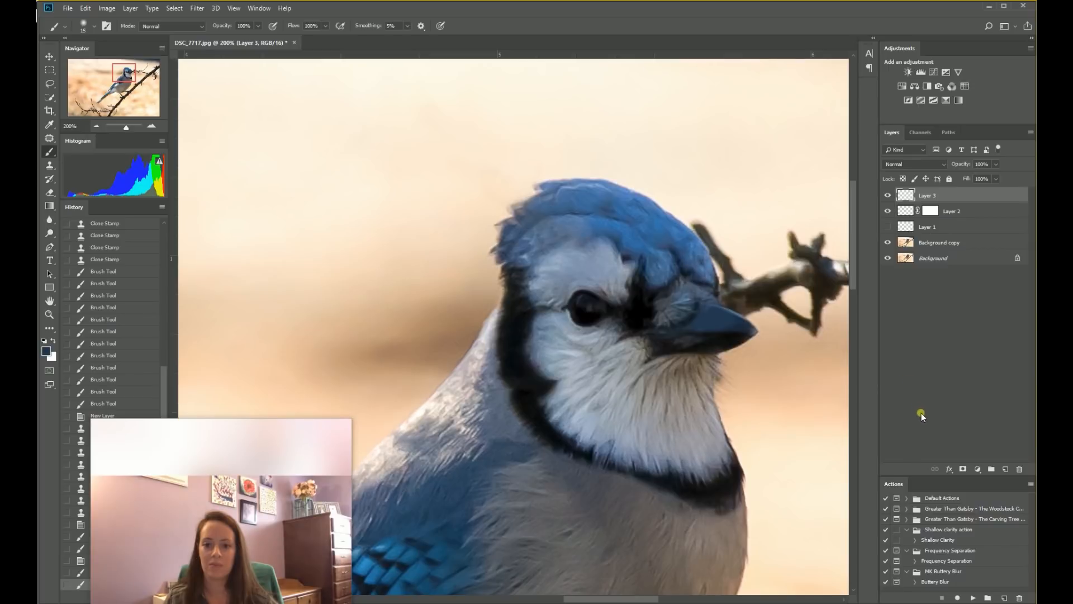
Add a layer mask to Layer 3 and brush black over the beak to hide the painted colour.
click(963, 469)
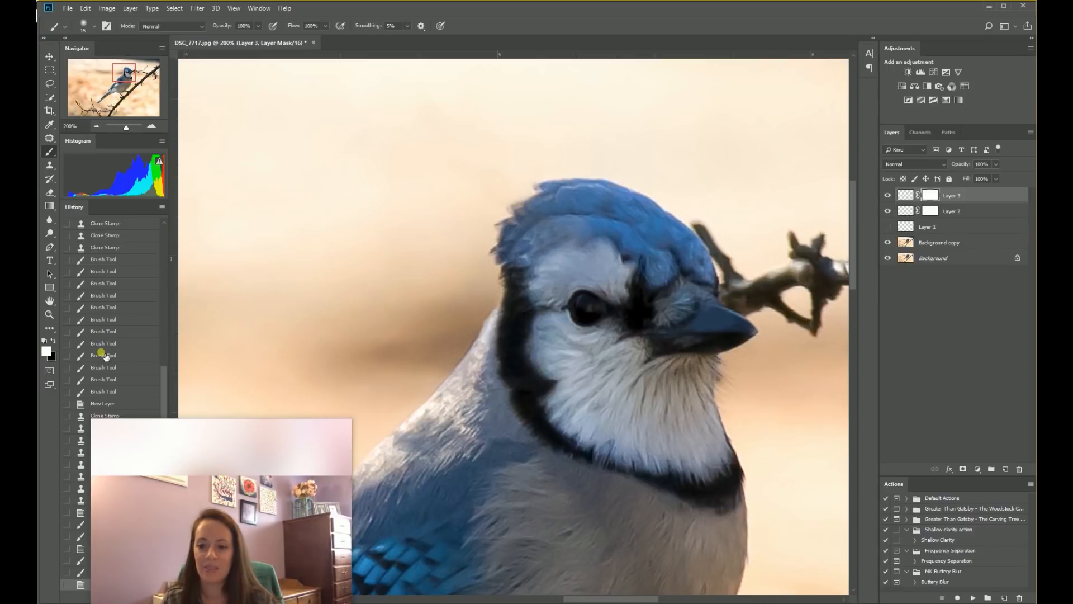
click(53, 339)
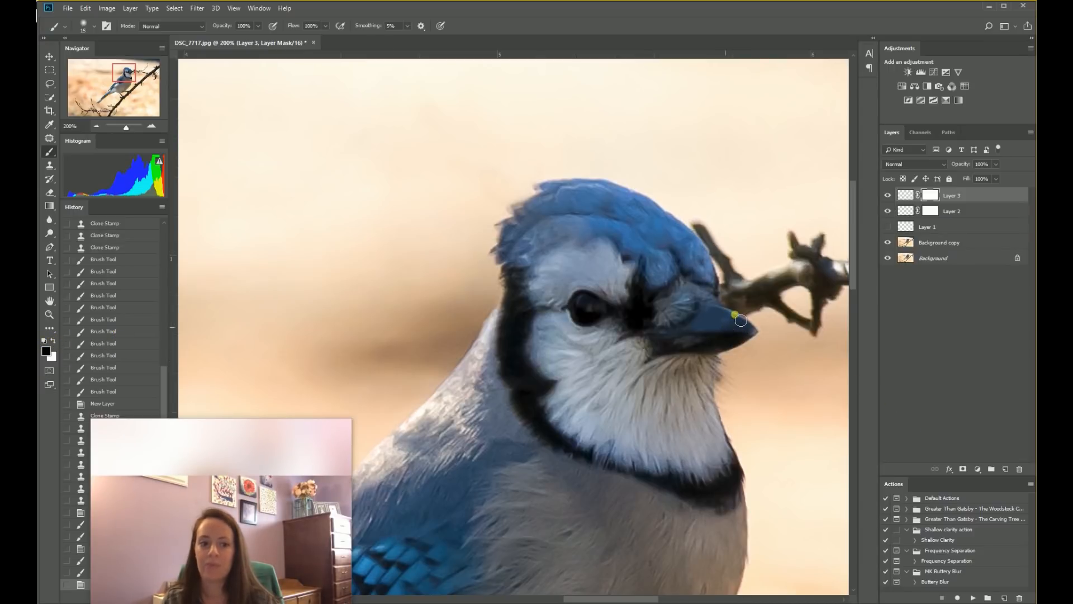
mouse_move(735, 325)
mouse_down()
mouse_move(719, 341)
mouse_move(729, 318)
mouse_move(710, 339)
mouse_move(722, 314)
mouse_up()
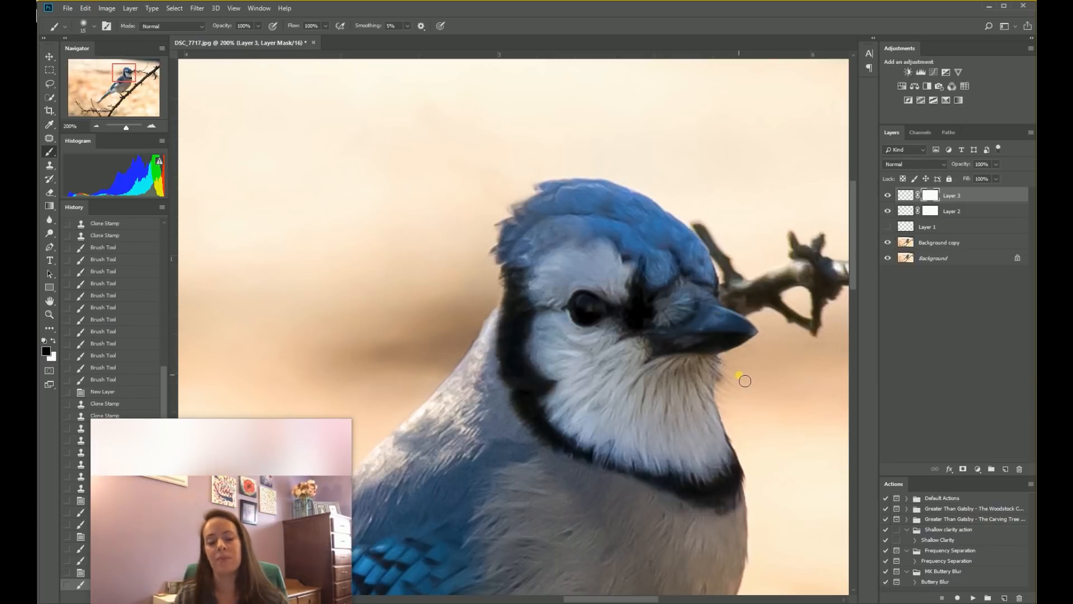
drag(735, 307, 676, 329)
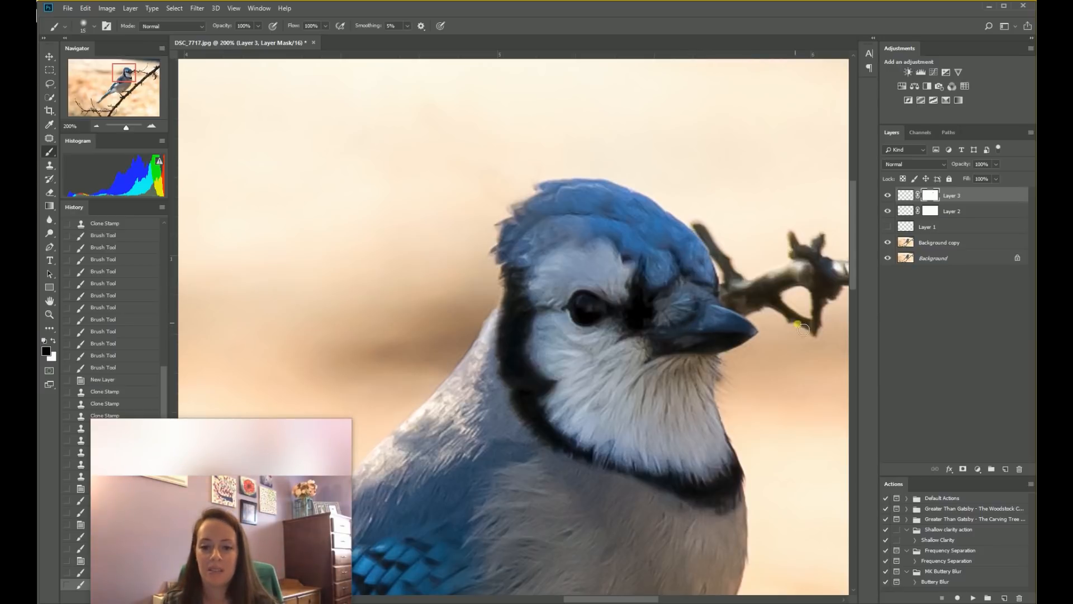
Add a layer mask to the Background copy and brush black behind the crest to reveal the original twig.
click(946, 246)
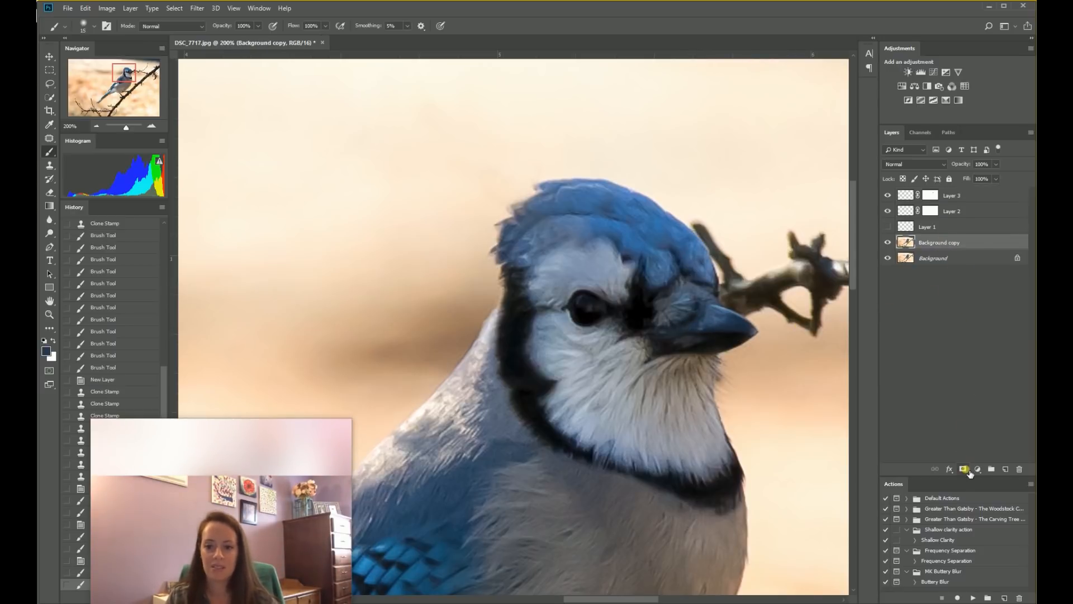
click(964, 469)
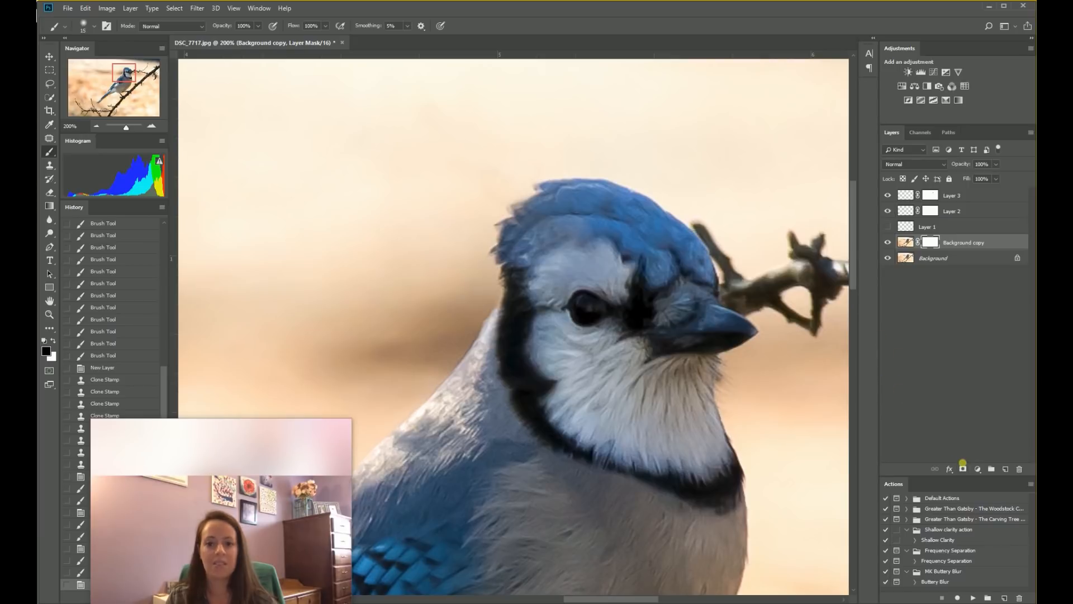
mouse_move(485, 152)
mouse_down()
mouse_move(488, 126)
mouse_move(401, 163)
mouse_move(390, 149)
mouse_move(400, 99)
mouse_move(472, 151)
mouse_move(500, 156)
mouse_move(493, 178)
mouse_up()
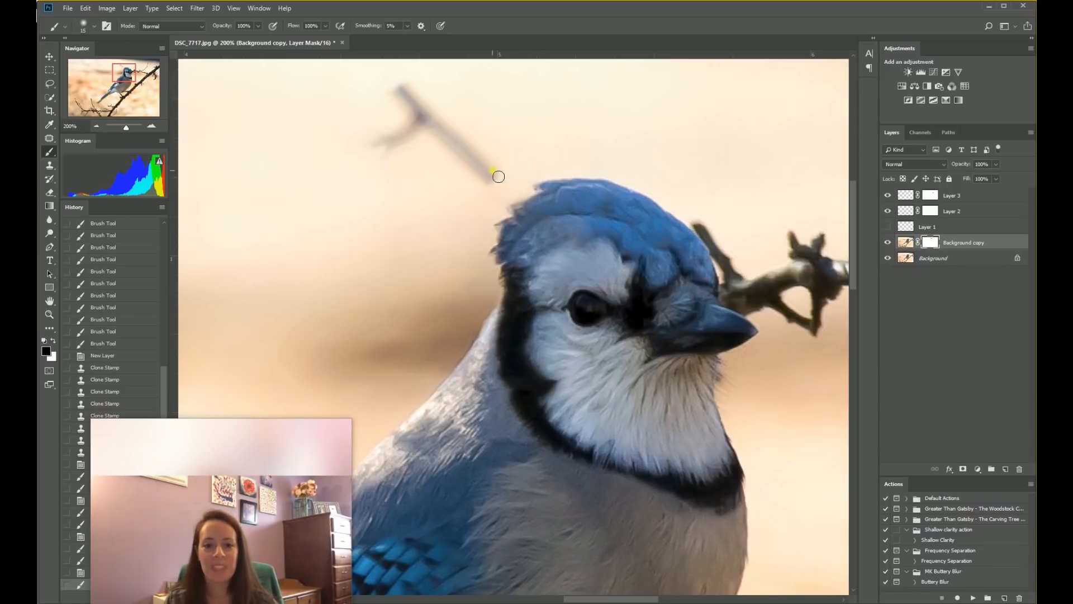
mouse_move(492, 178)
mouse_down()
mouse_move(520, 179)
mouse_move(513, 165)
mouse_move(507, 188)
mouse_up()
Brush white with an enlarged brush on the Background copy's mask to hide the twig again, and select Layer 2.
click(53, 341)
mouse_move(480, 191)
mouse_down()
mouse_move(503, 177)
mouse_move(483, 183)
mouse_move(476, 166)
mouse_move(444, 176)
mouse_move(457, 151)
mouse_up()
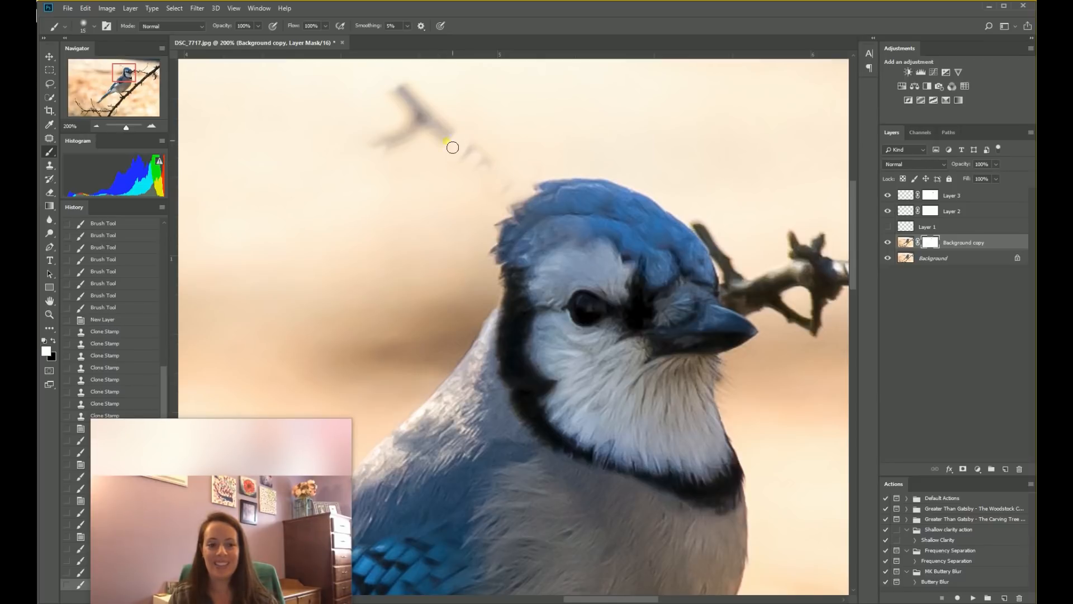
key(bracketright)
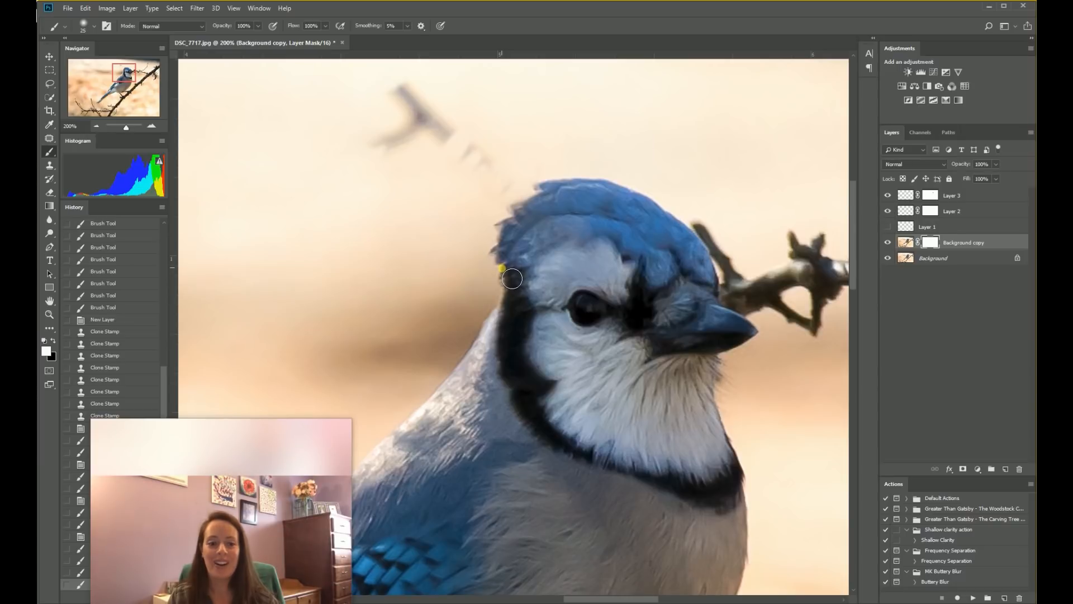
key(bracketright)
key(bracketright)
key(bracketright)
key(bracketright)
mouse_move(510, 180)
mouse_down()
mouse_move(455, 134)
mouse_move(391, 139)
mouse_move(380, 118)
mouse_up()
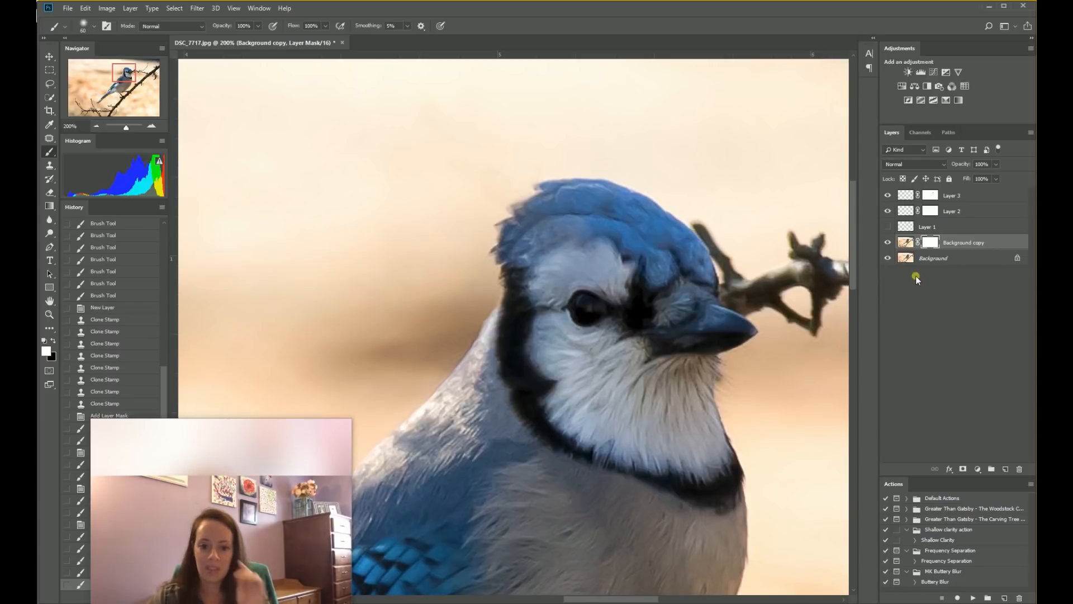
click(978, 216)
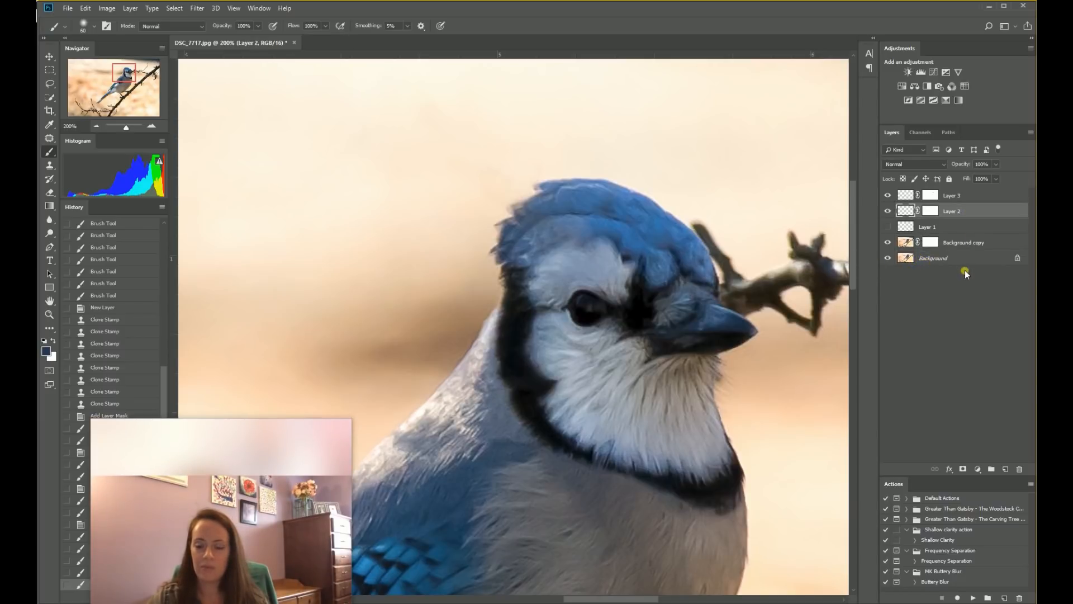
Add a new layer above Layer 3 and rename the Background copy layer as Branch.
click(967, 201)
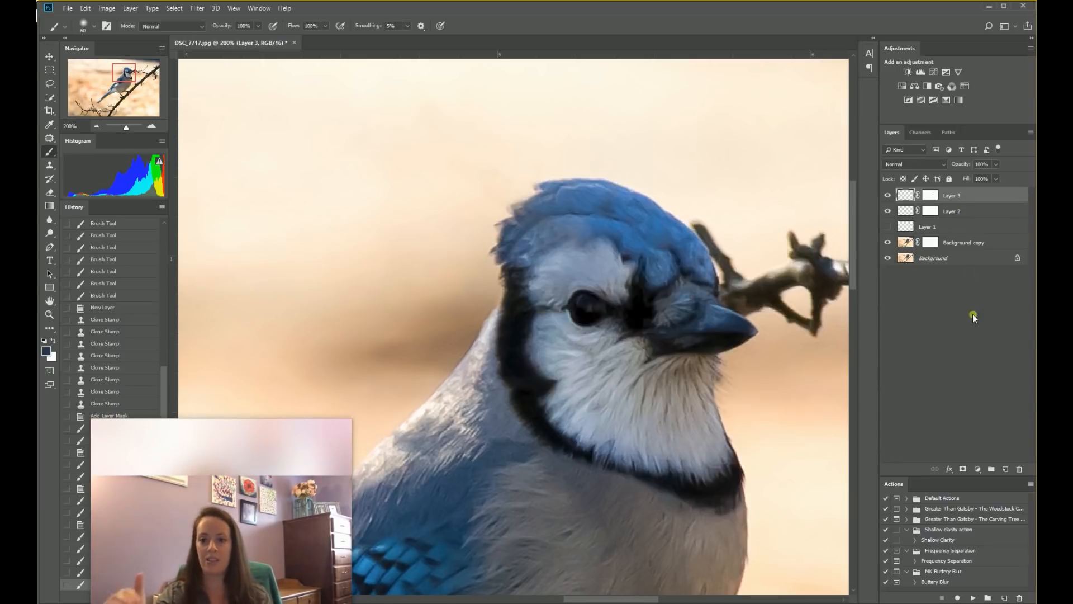
click(1006, 469)
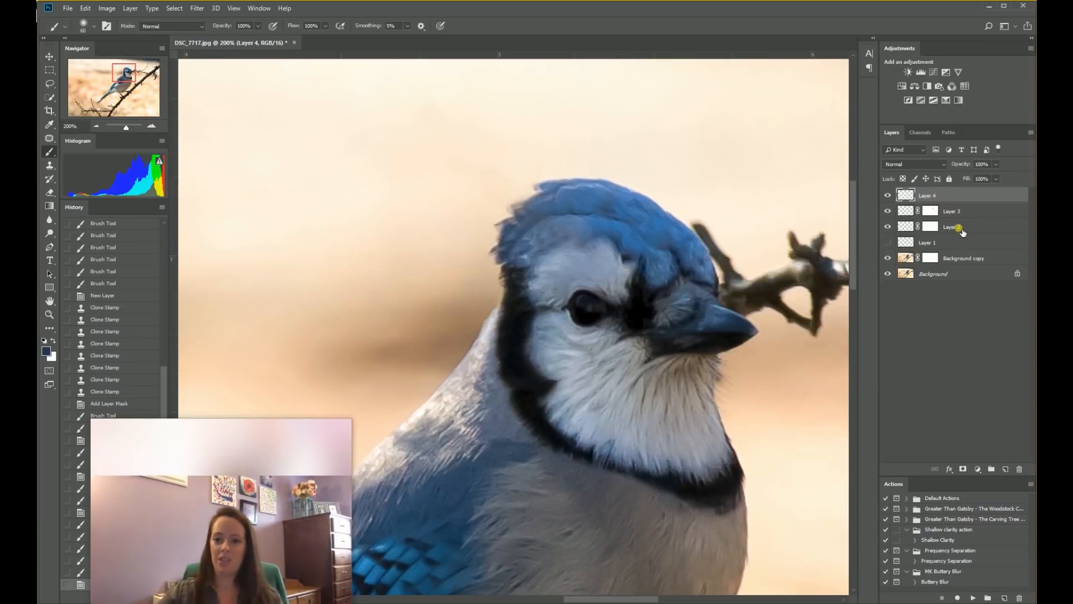
double_click(935, 198)
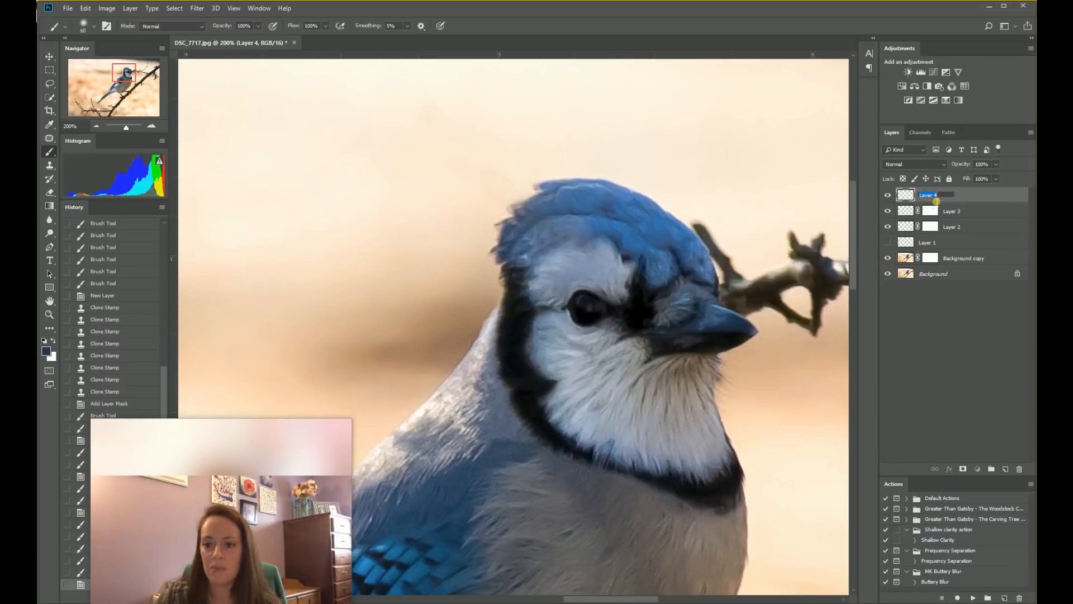
double_click(973, 258)
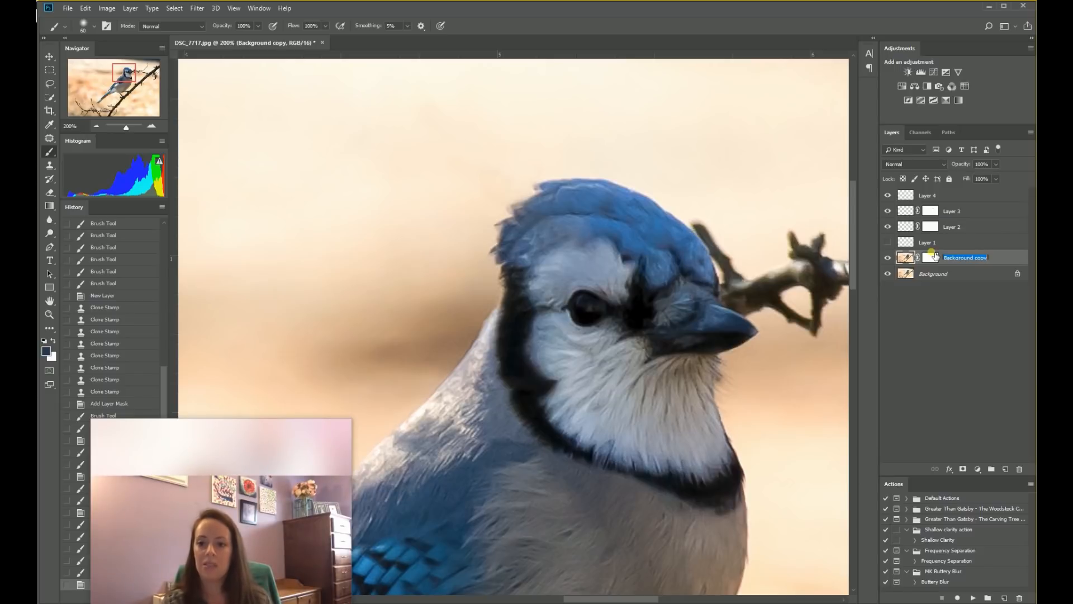
text(Branch)
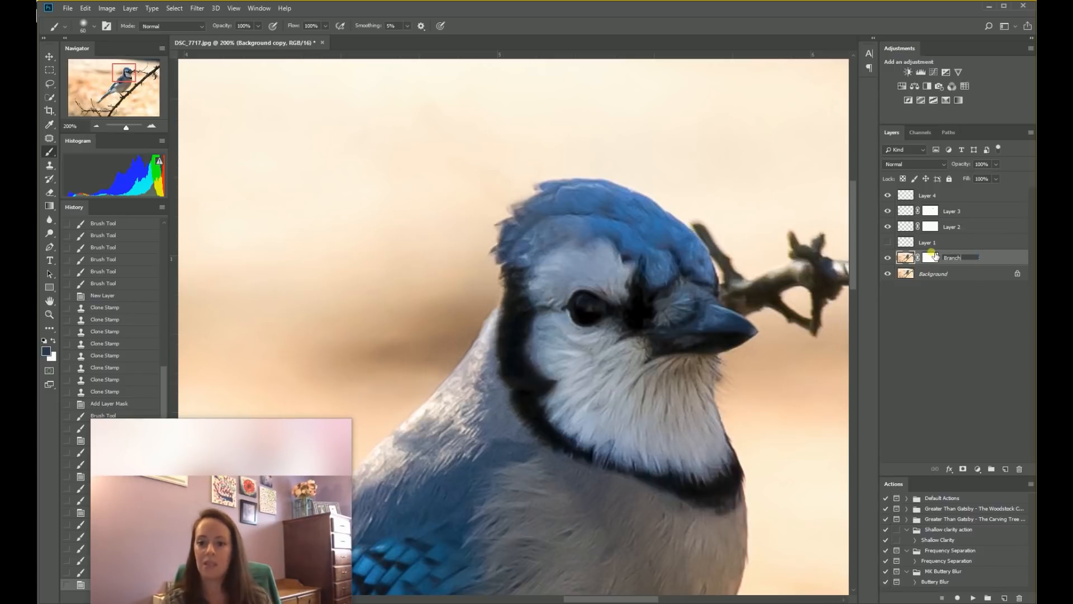
key(Return)
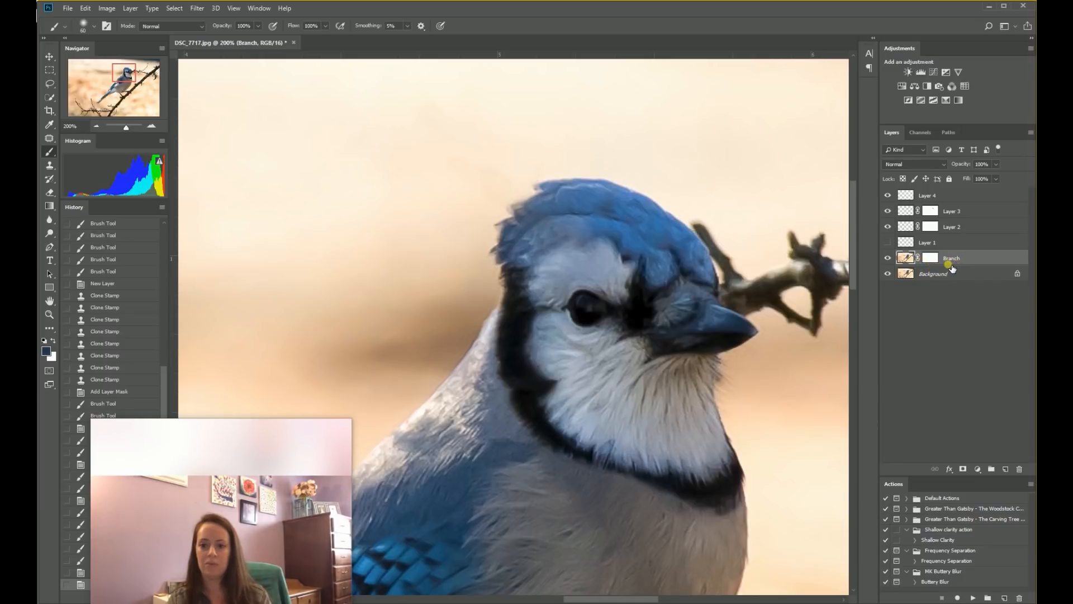
Toggle the visibility of the Branch layer and of Layer 3 to compare the photo with and without each edit.
click(888, 258)
click(888, 258)
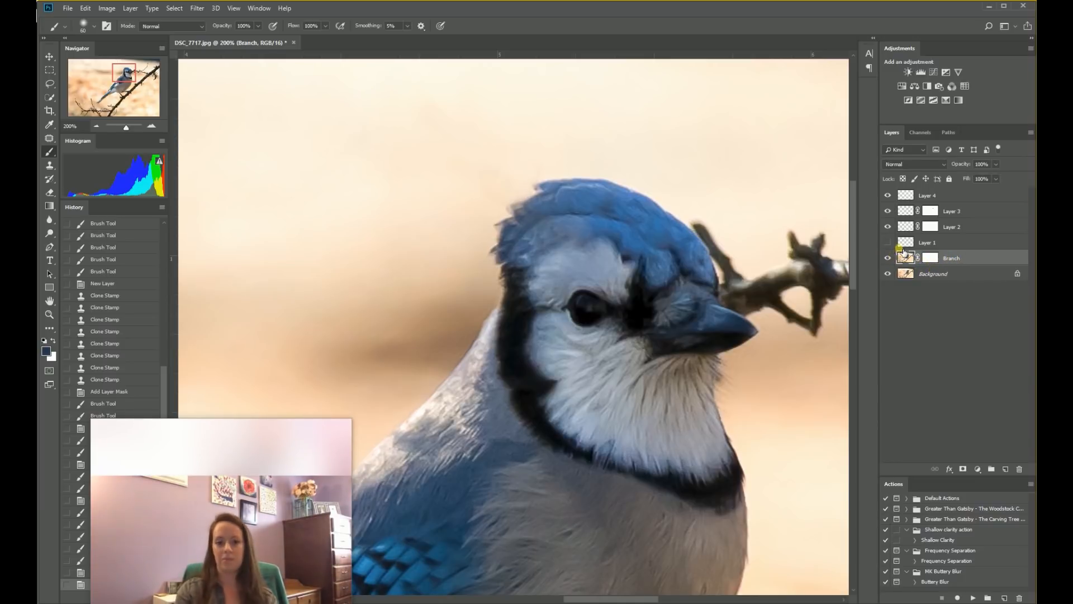
key(ctrl+minus)
key(ctrl+minus)
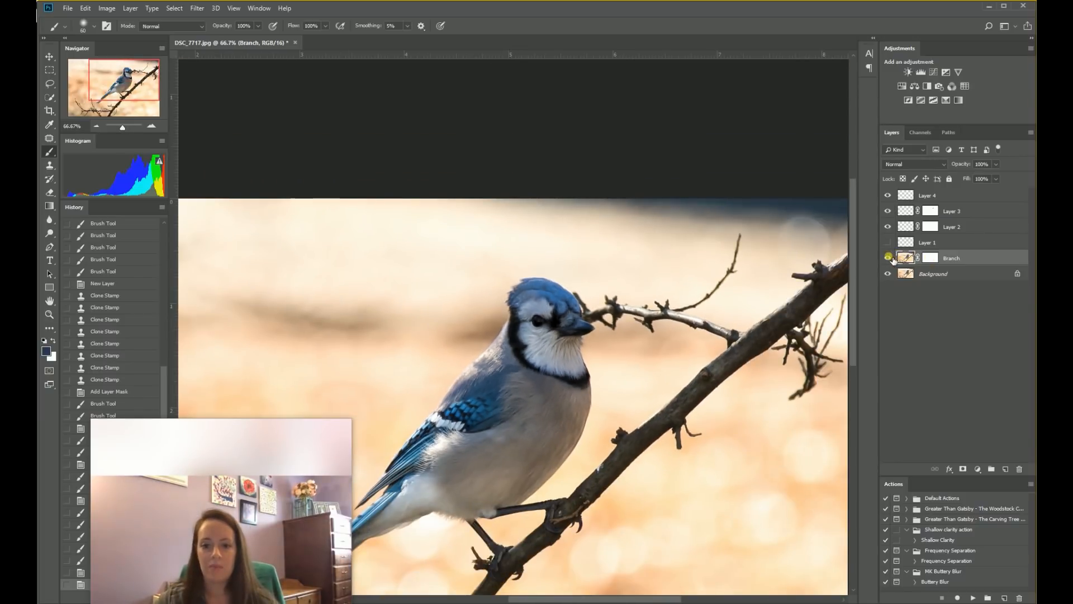
click(889, 259)
click(888, 258)
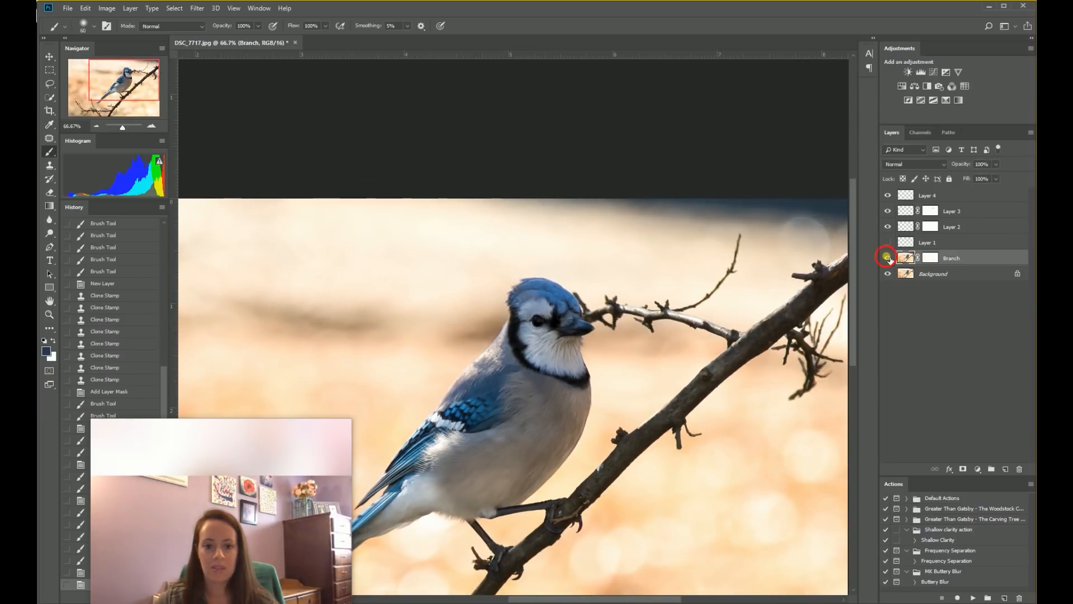
click(888, 258)
click(888, 258)
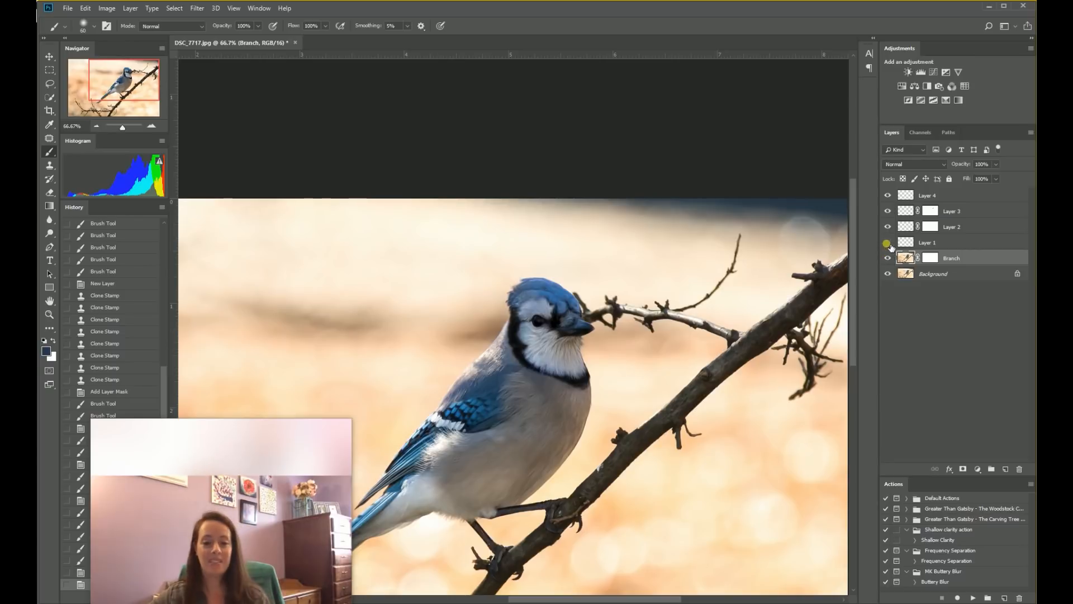
click(888, 210)
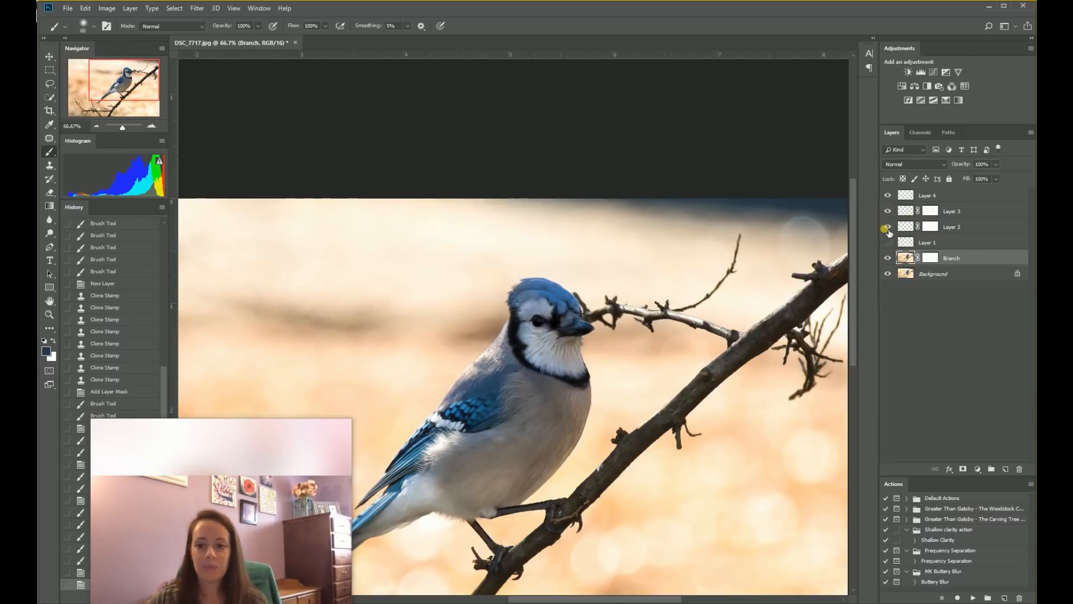
click(890, 211)
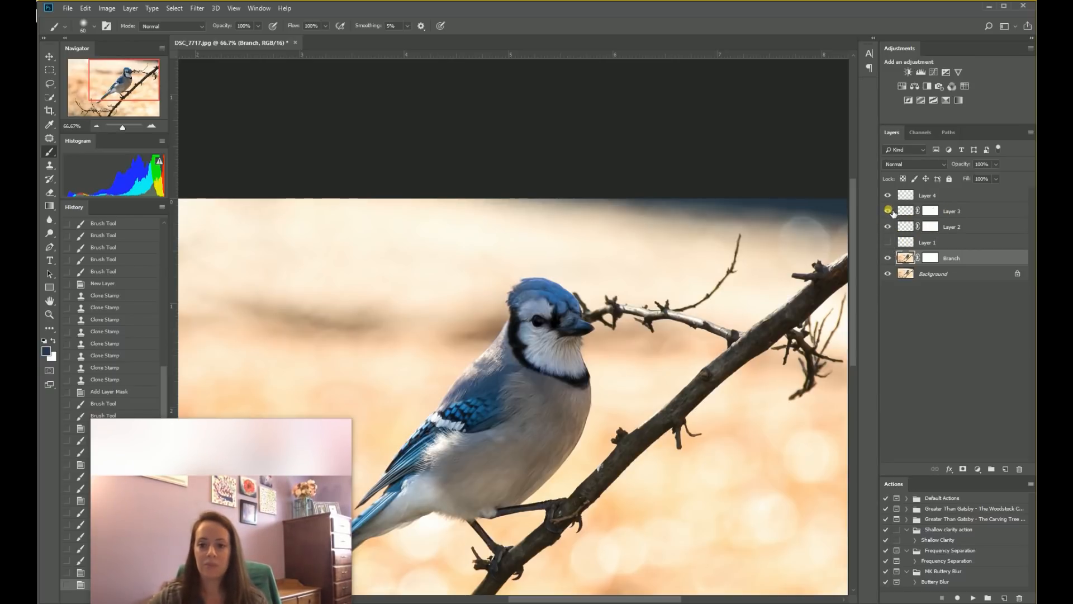
click(889, 241)
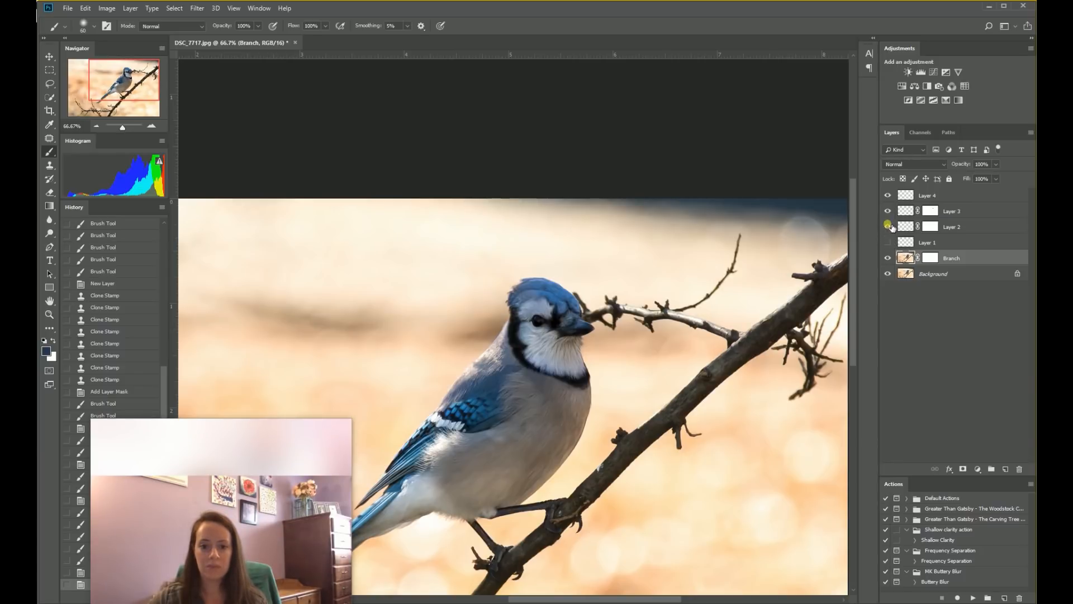
Hide the Branch layer and Layers 2, 3 and 4 so that only the Background shows.
click(889, 257)
click(888, 227)
click(889, 211)
click(888, 196)
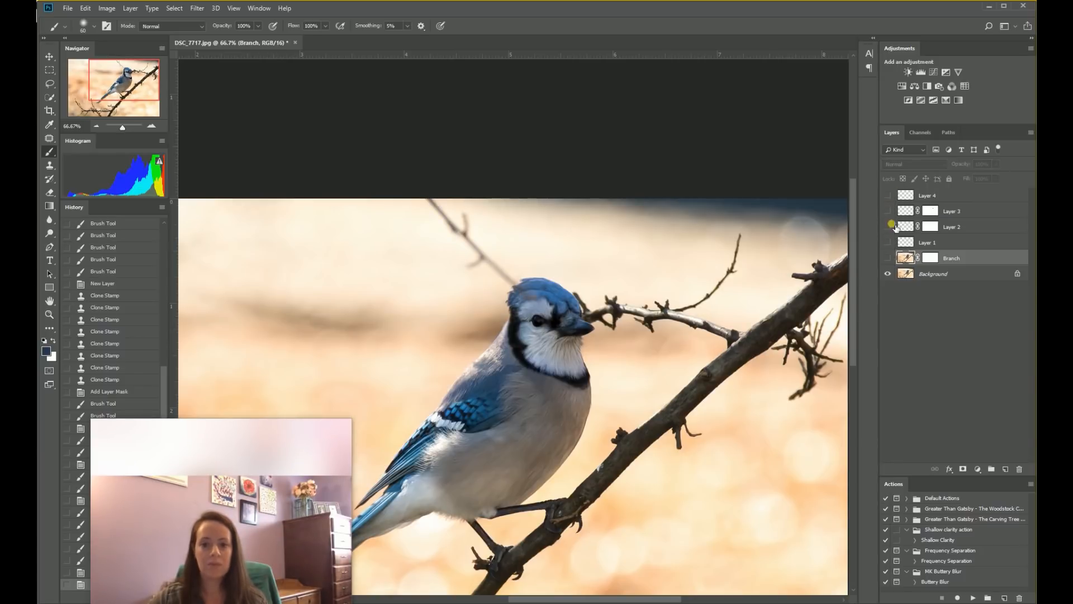
Show the Branch layer and Layer 2 again, and rename Layer 2 as clone.
click(888, 258)
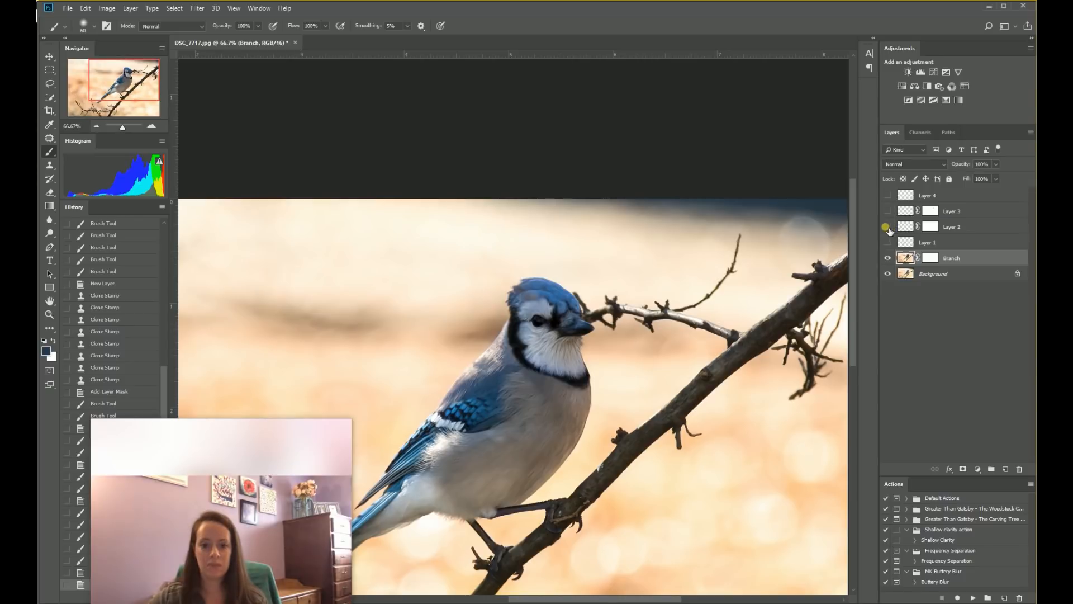
click(888, 226)
double_click(950, 226)
text(dlone)
key(Return)
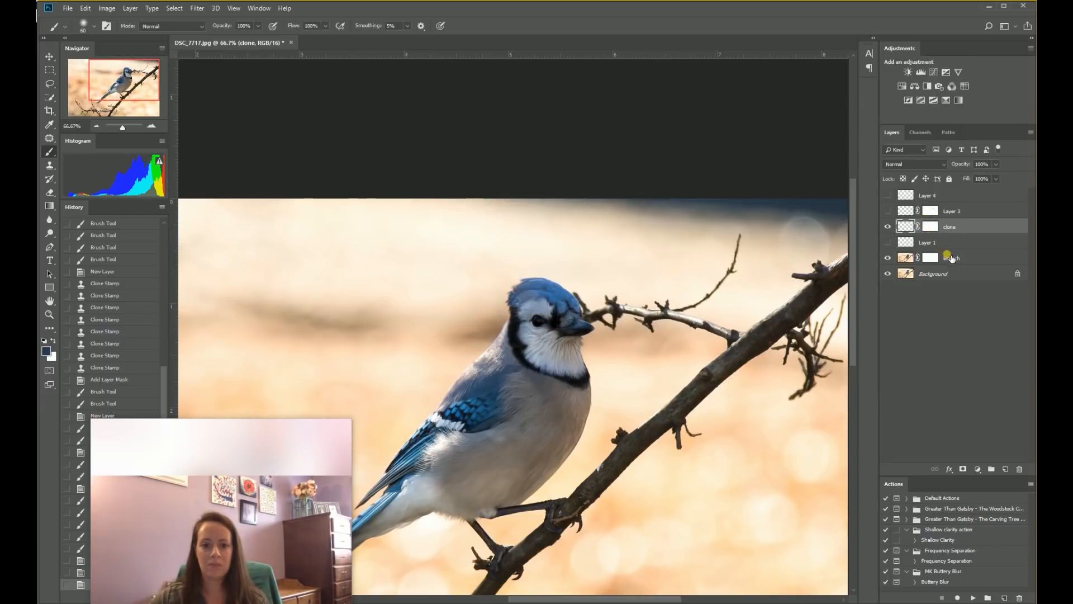
Move the clone layer directly above the Branch layer and group the two layers.
mouse_move(956, 258)
mouse_down()
mouse_move(953, 234)
mouse_move(970, 223)
mouse_move(973, 254)
mouse_up()
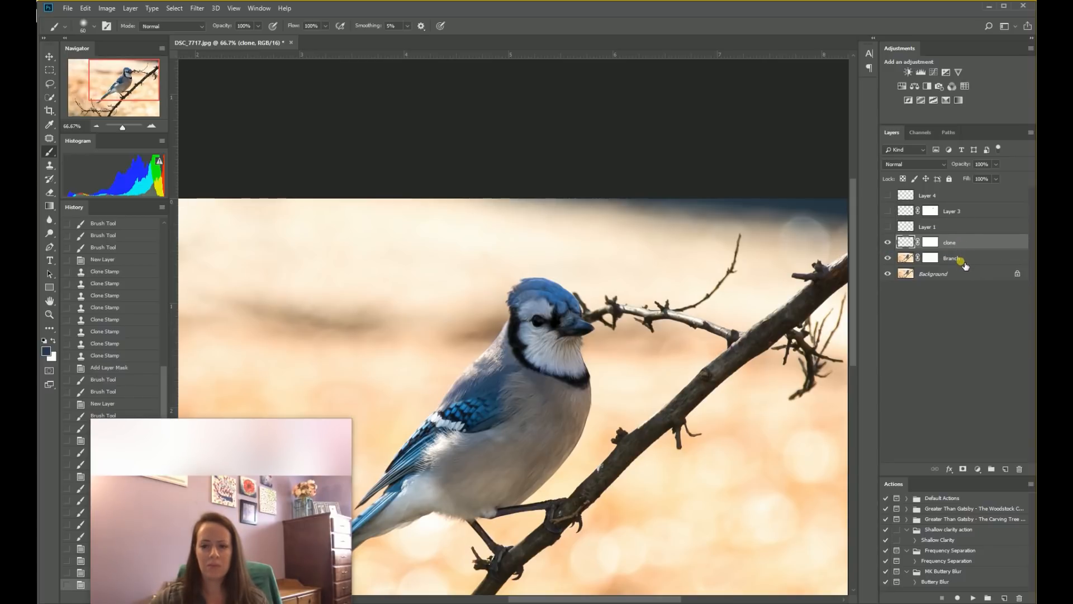
shift+click(972, 260)
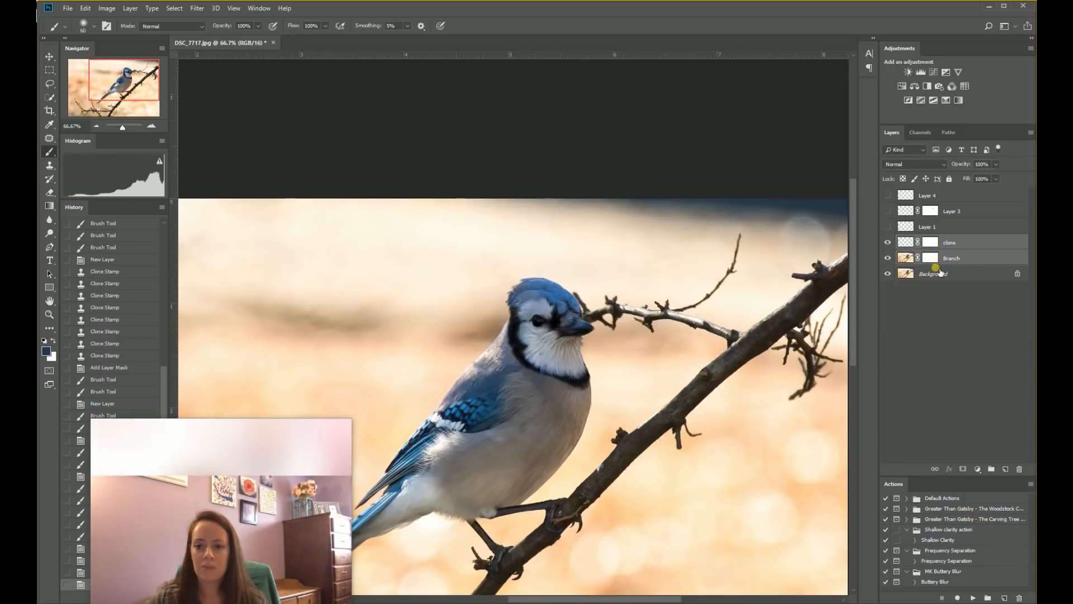
key(ctrl+g)
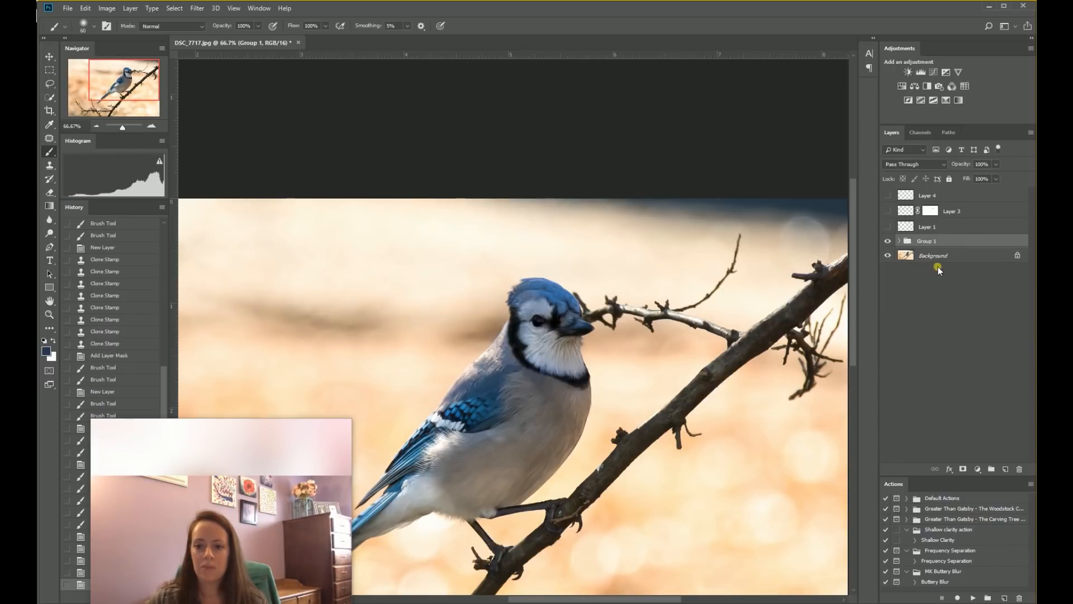
Toggle the new group's visibility to compare before and after, and expand and collapse it to inspect its layers.
click(888, 241)
click(888, 241)
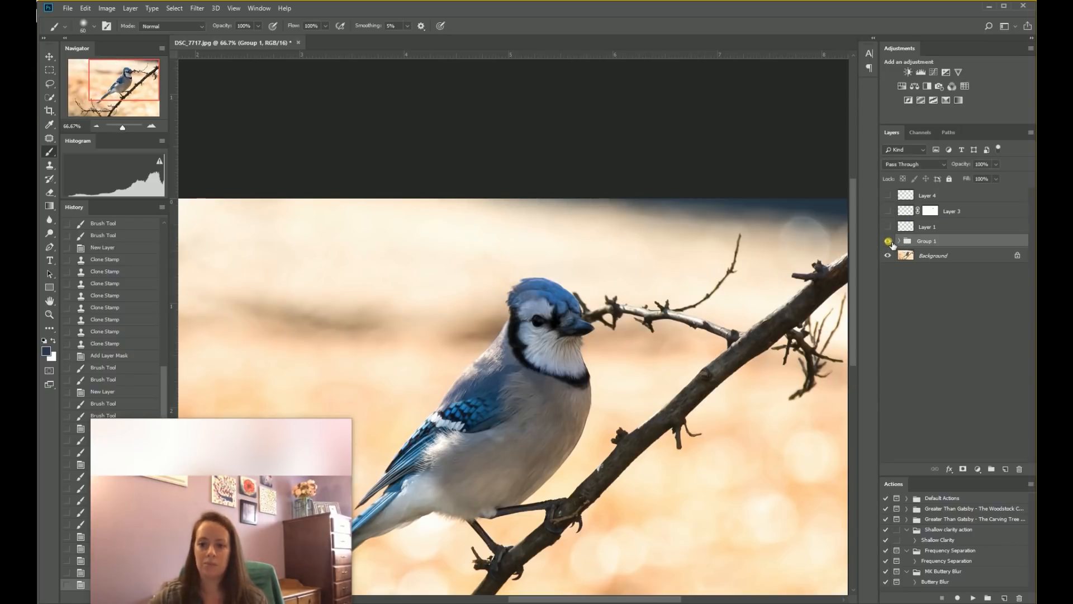
click(889, 241)
click(889, 242)
click(888, 241)
click(889, 242)
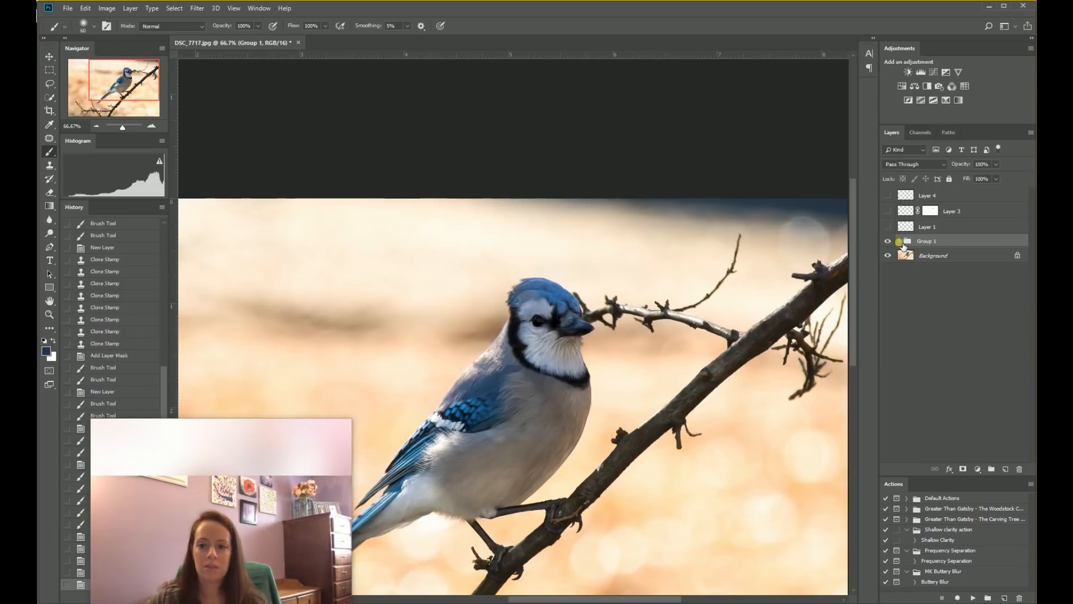
click(900, 241)
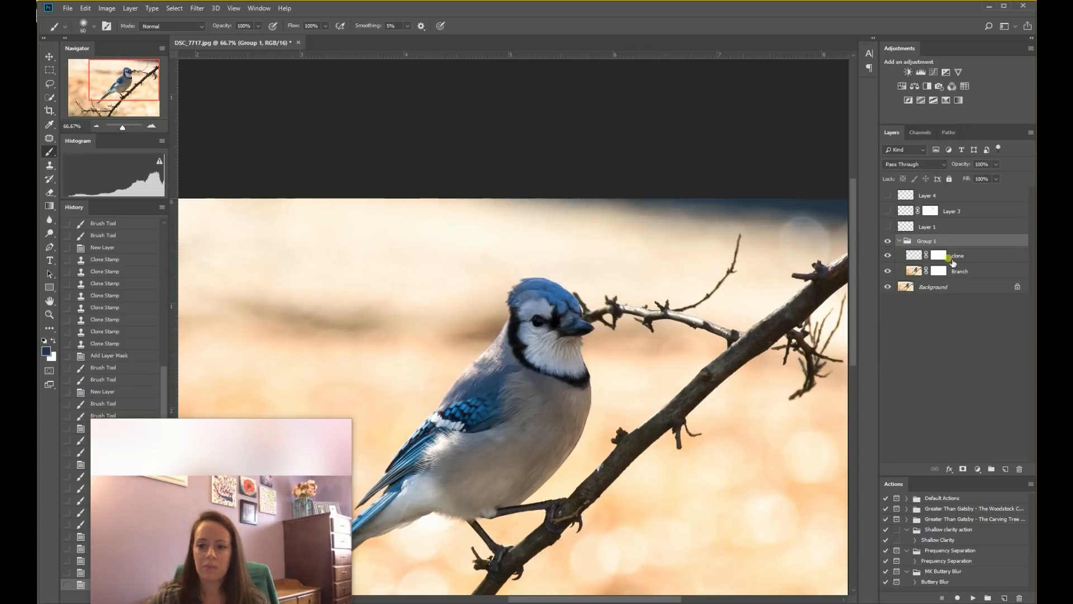
click(899, 241)
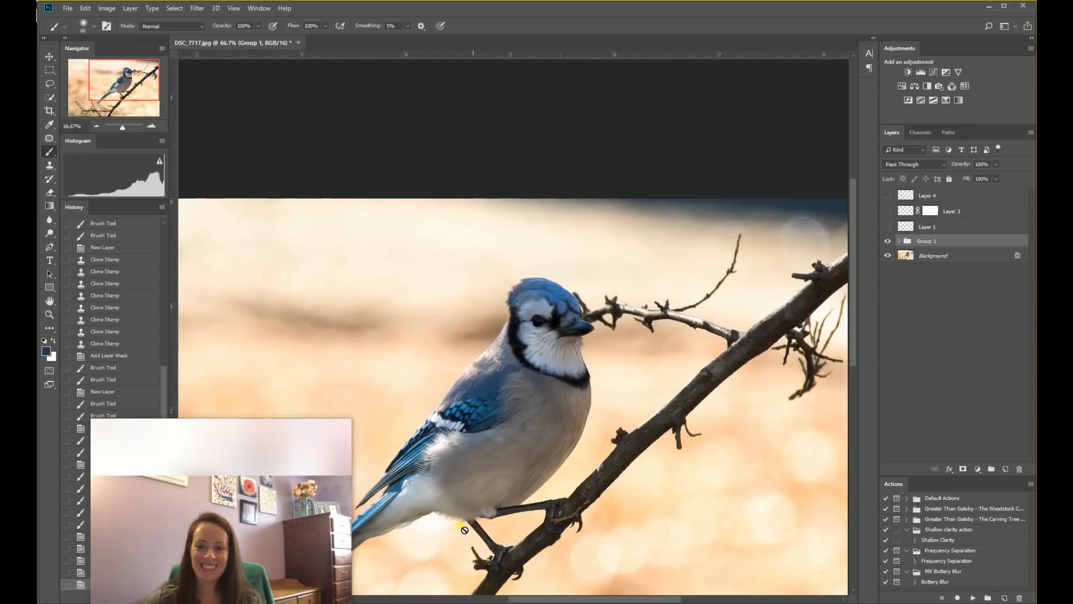
drag(275, 422, 735, 387)
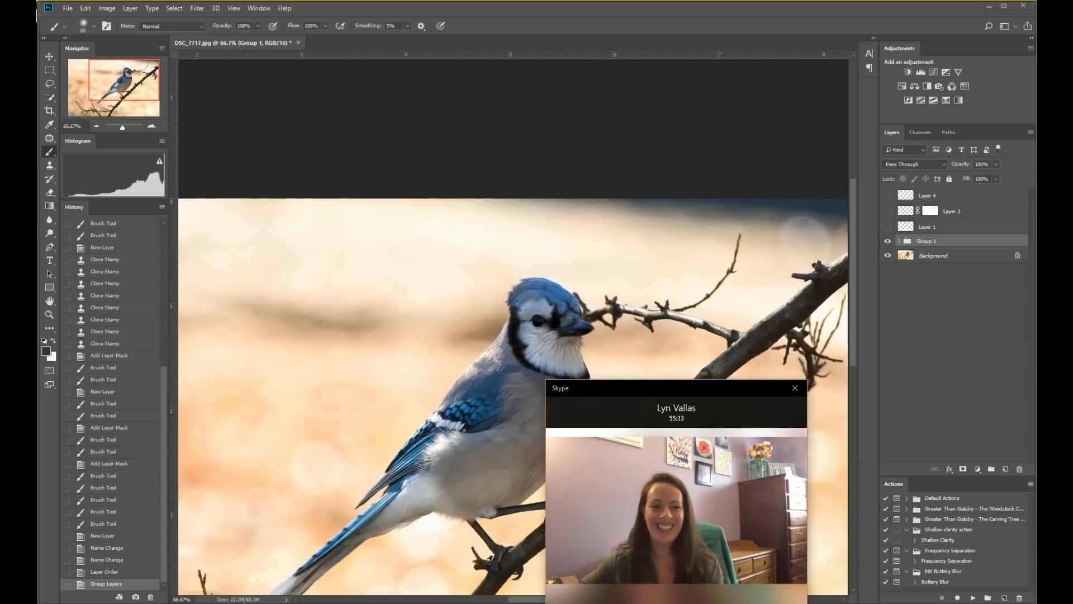
mouse_move(410, 603)
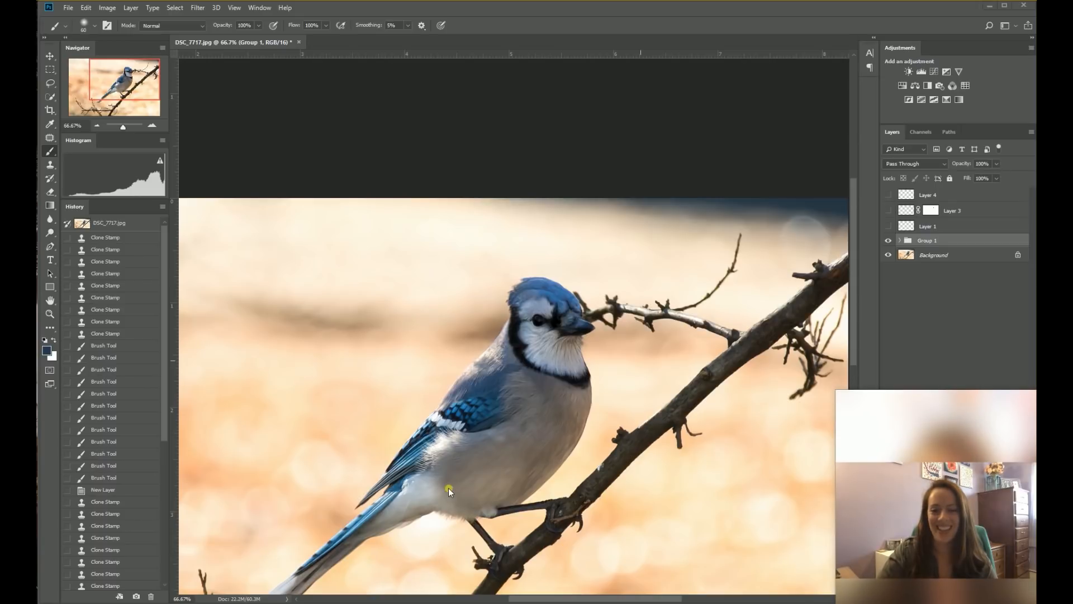
scroll(448, 487, down, 3)
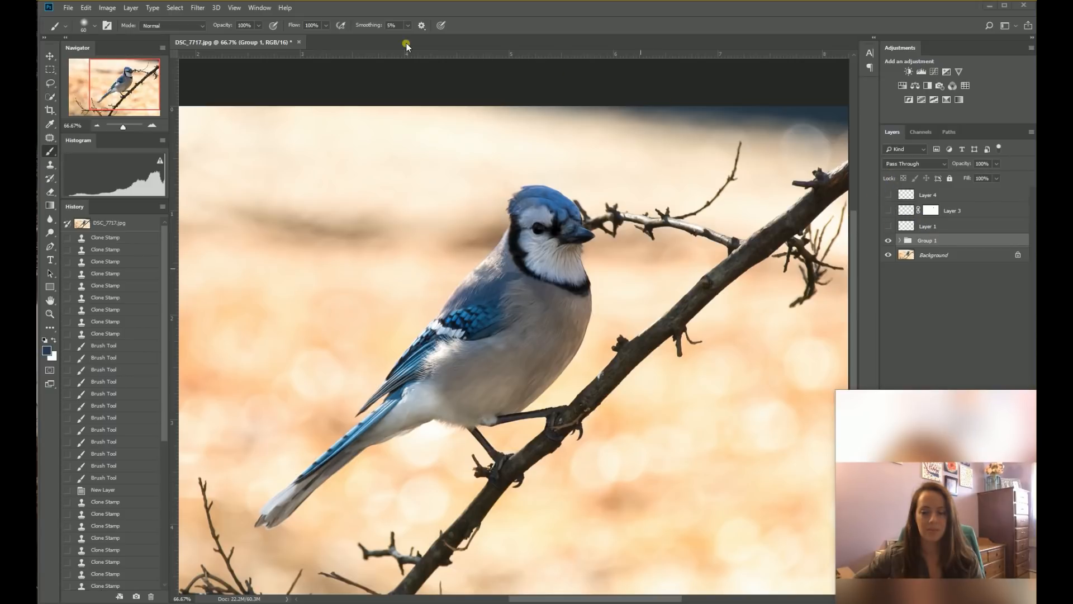
Review the file formats offered when saving the photo as a new file, and close the save dialog without saving.
click(66, 8)
click(117, 129)
click(390, 272)
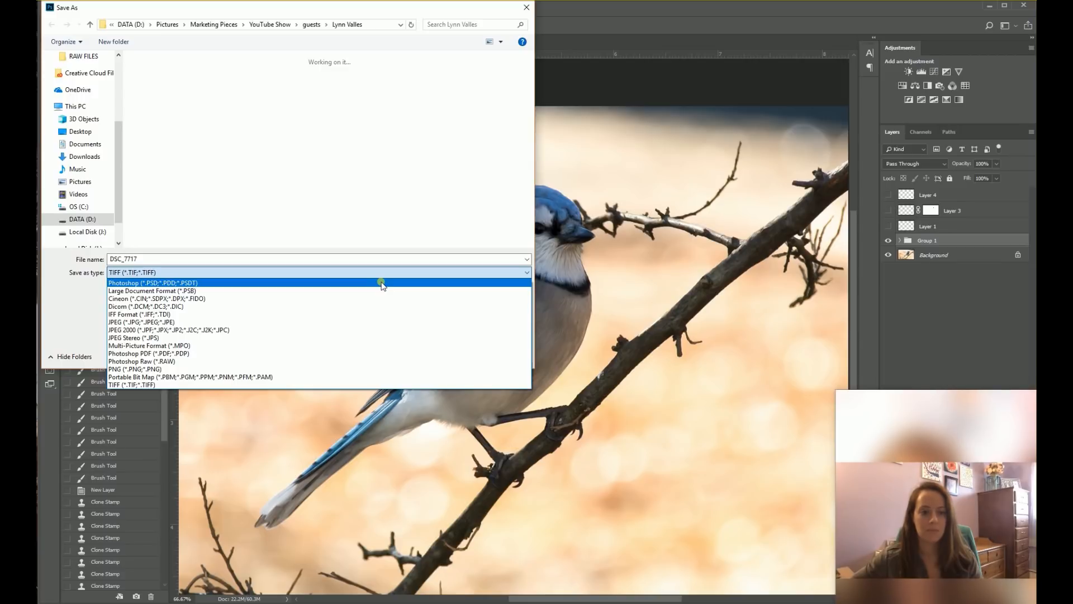
click(400, 219)
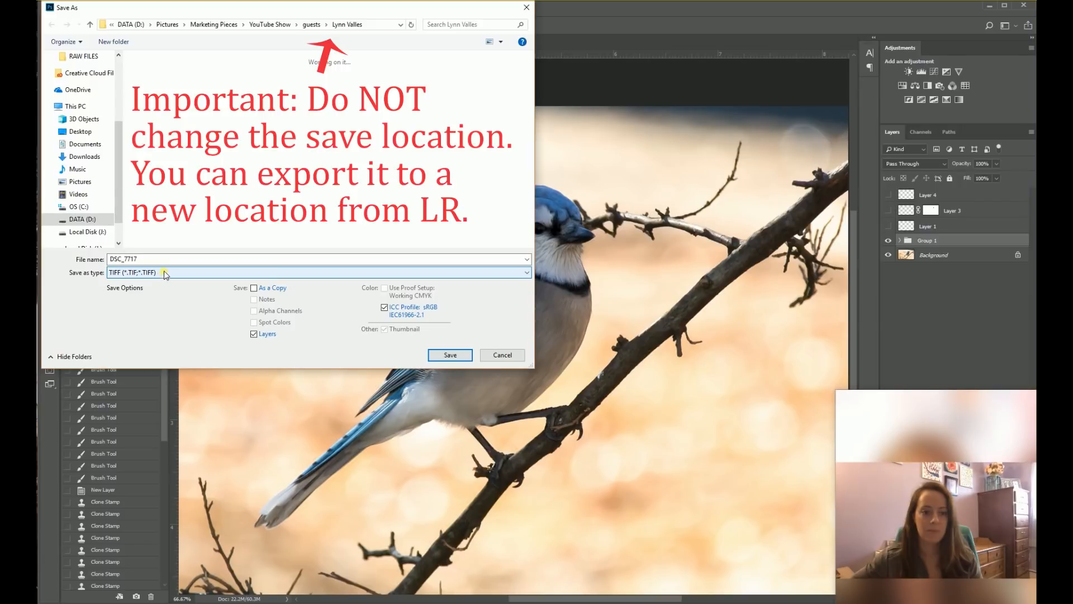
click(493, 356)
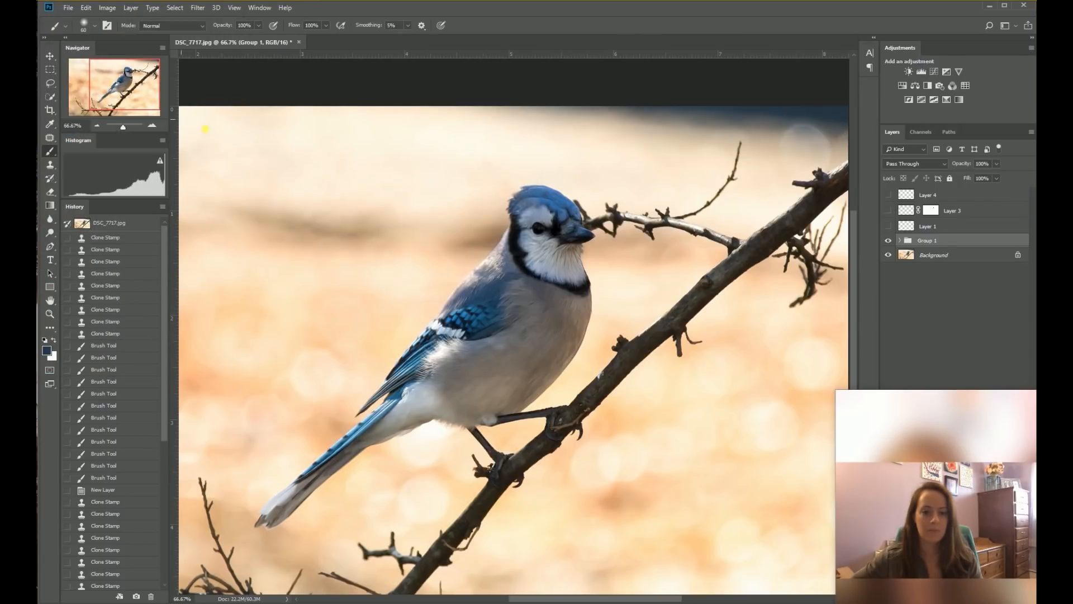
Save the layered photo with the regular Save command.
click(68, 8)
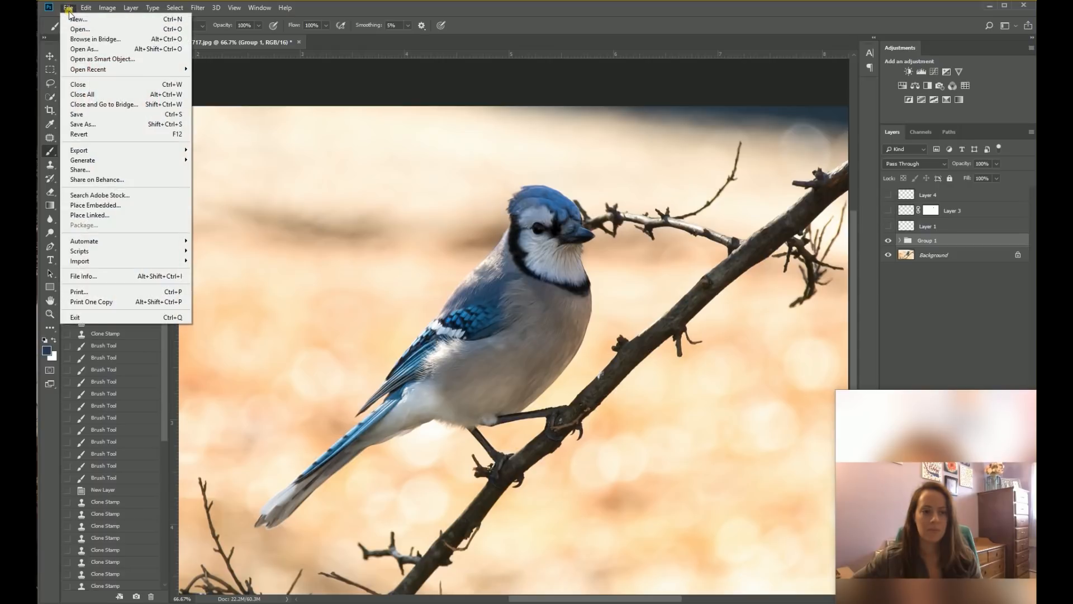
click(89, 115)
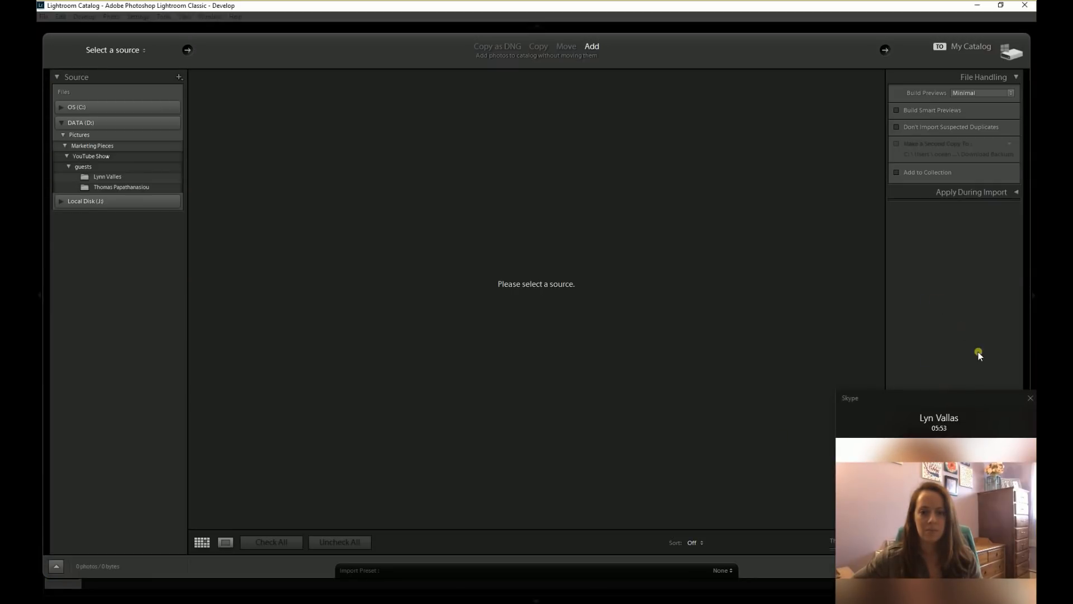
In Lightroom, cancel the photo import and compare the original DSC_7717.jpg with DSC_7717-Edit.tif.
drag(971, 397, 730, 409)
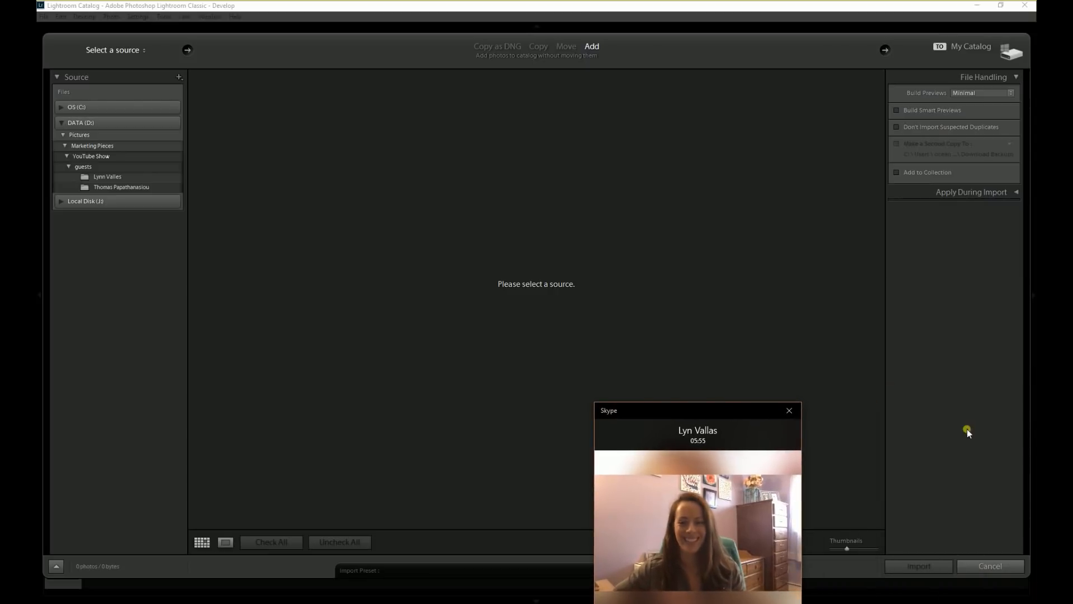
click(978, 566)
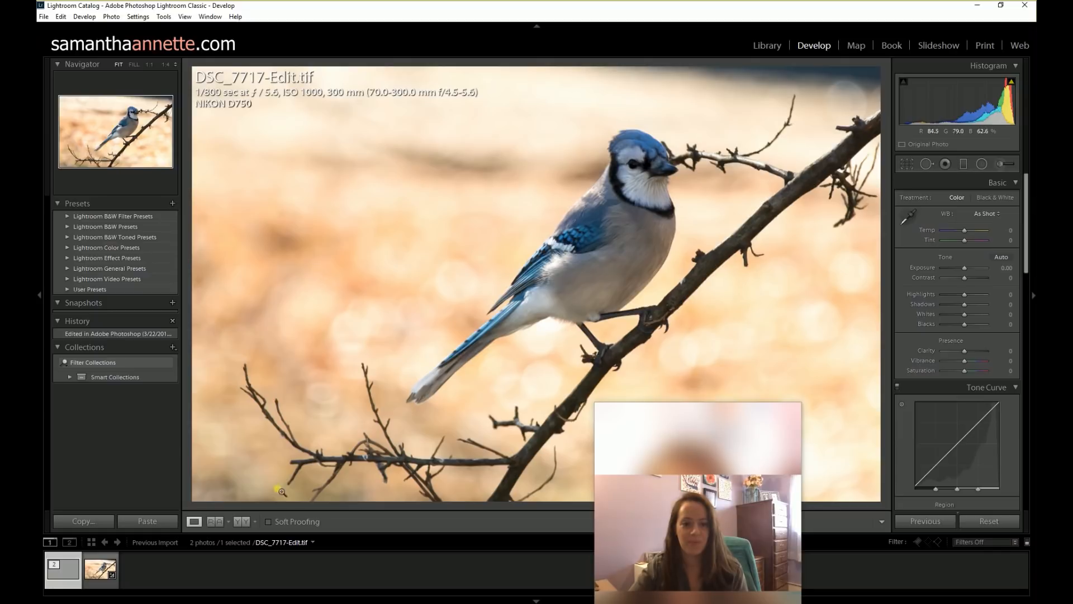
click(97, 573)
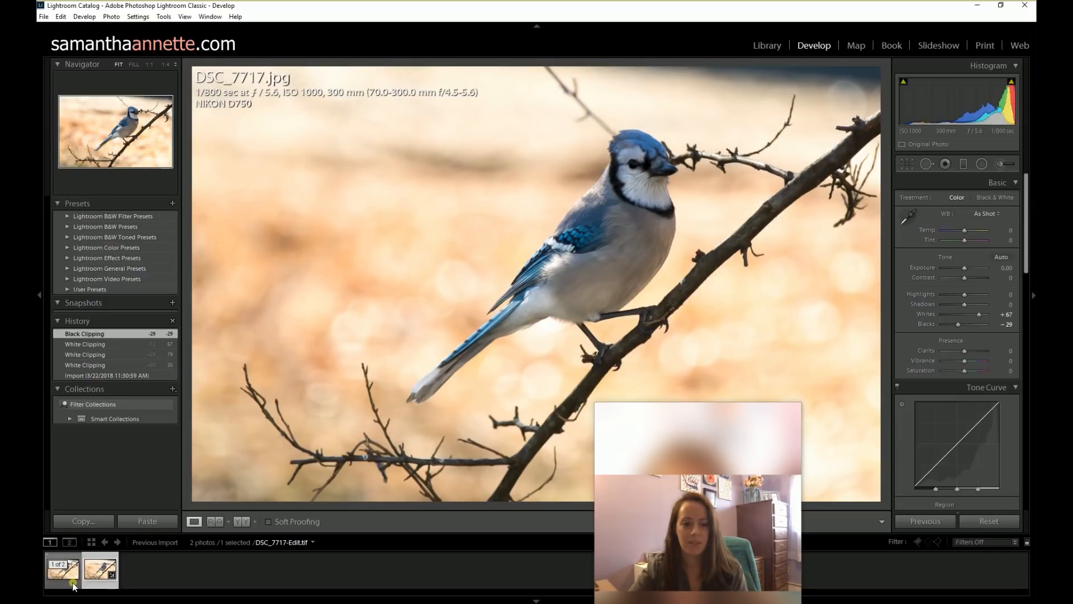
click(67, 576)
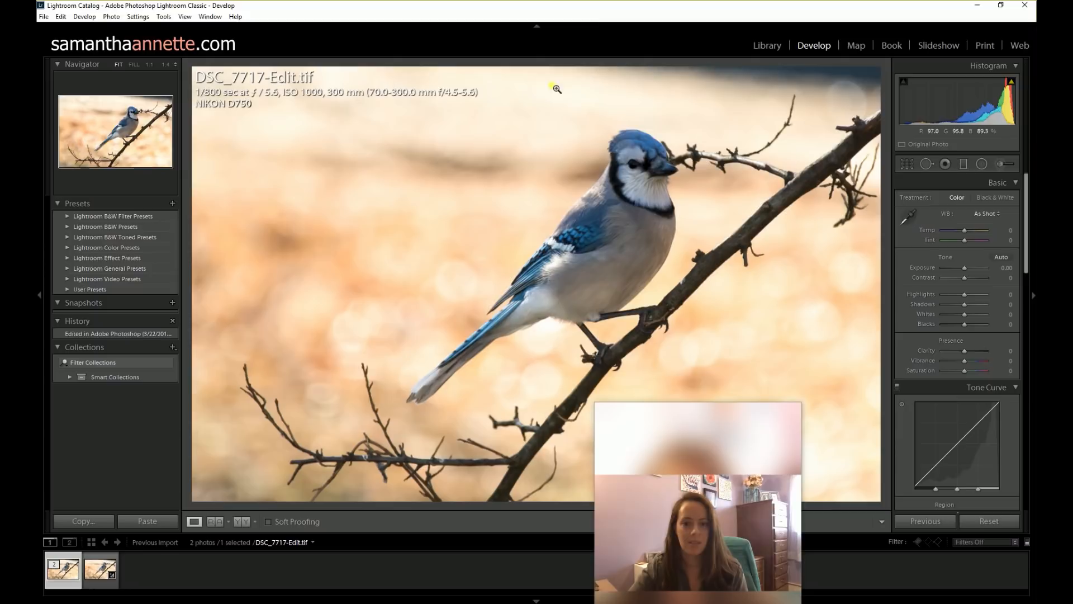
Switch to the original DSC_7717.jpg and back to DSC_7717-Edit.tif to compare them once more.
click(102, 567)
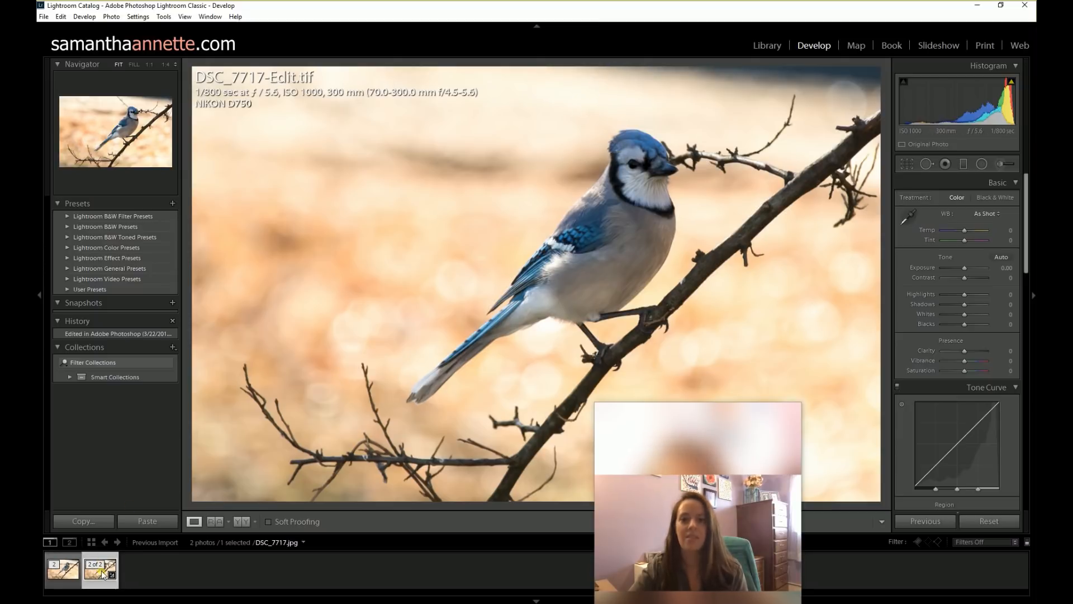
click(58, 580)
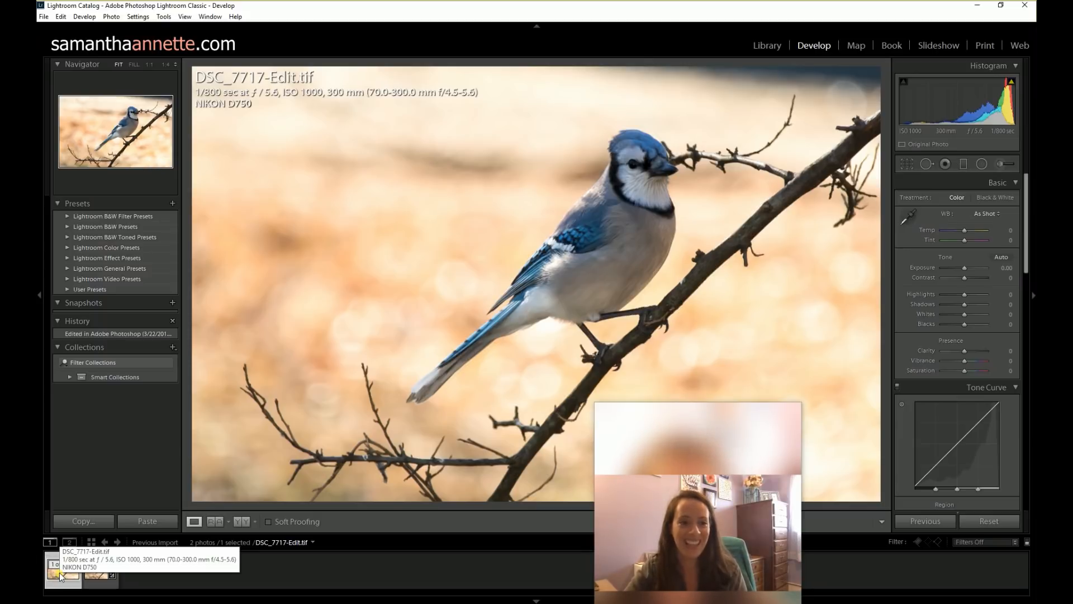
click(76, 524)
click(79, 523)
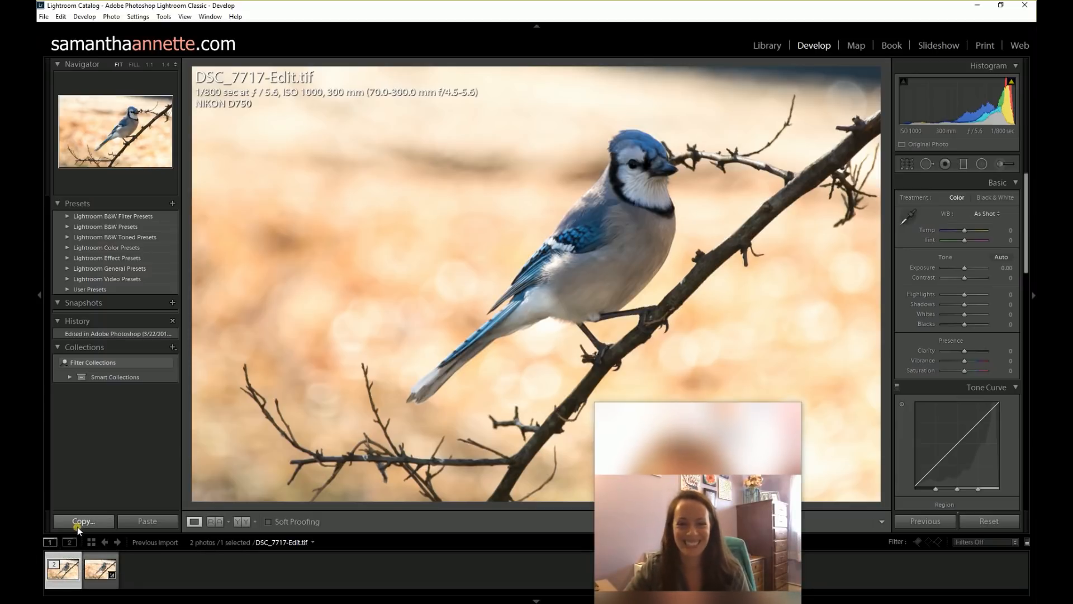
click(125, 522)
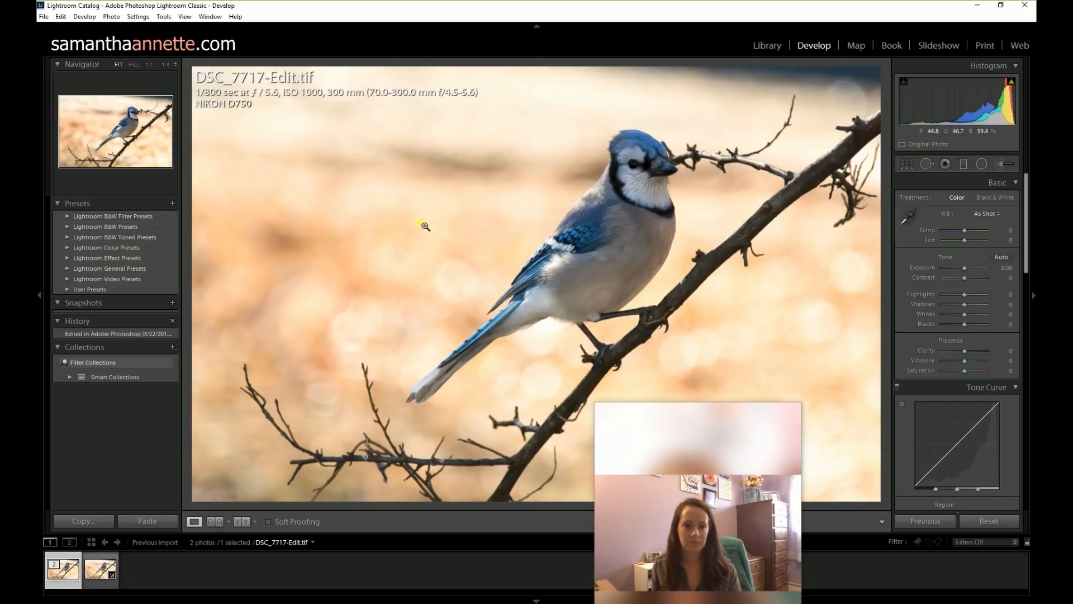
Review the external editor options available for DSC_7717-Edit.tif without choosing one.
right_click(62, 579)
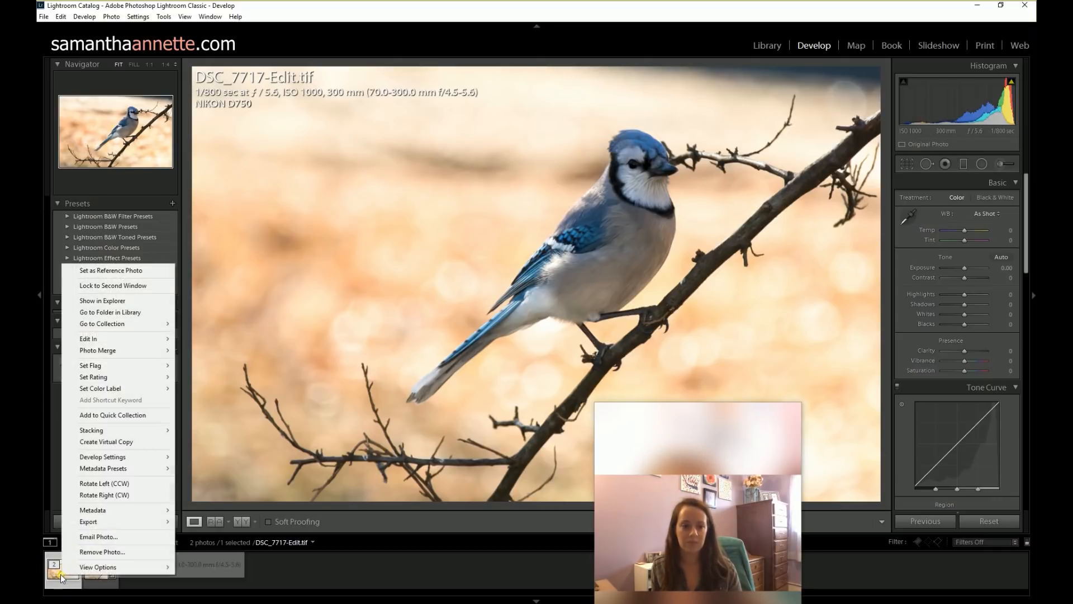
mouse_move(97, 342)
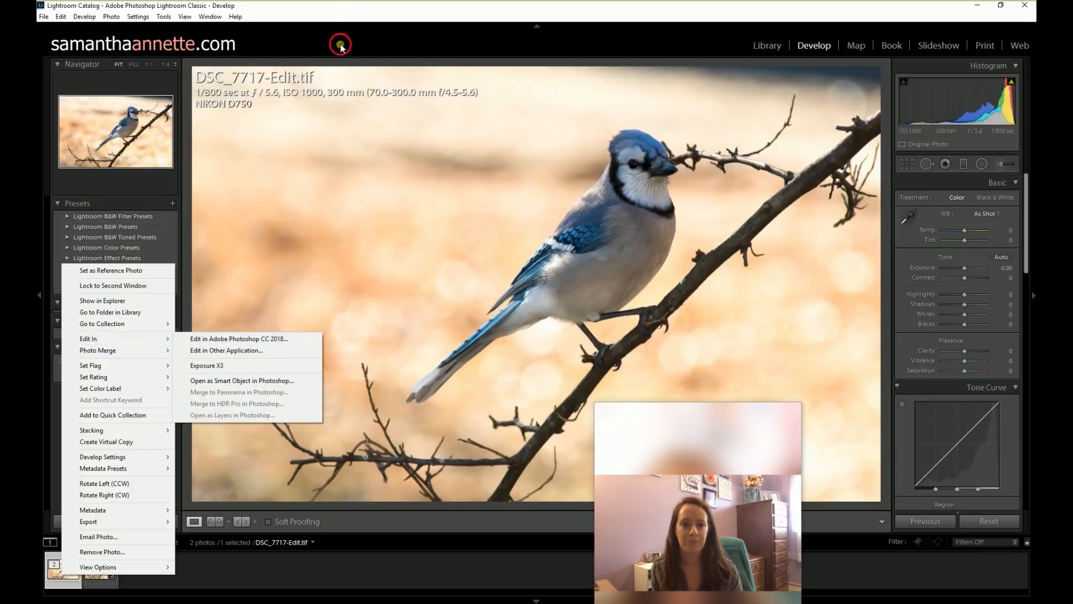
click(143, 40)
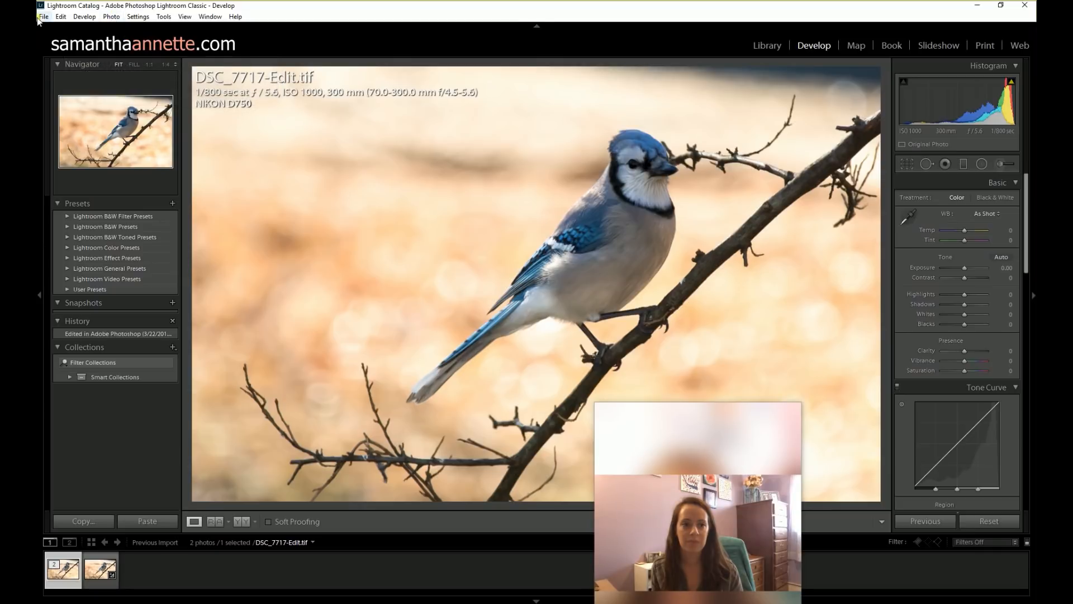
Start an export of DSC_7717-Edit.tif and look through the export settings from location to post-processing.
click(40, 17)
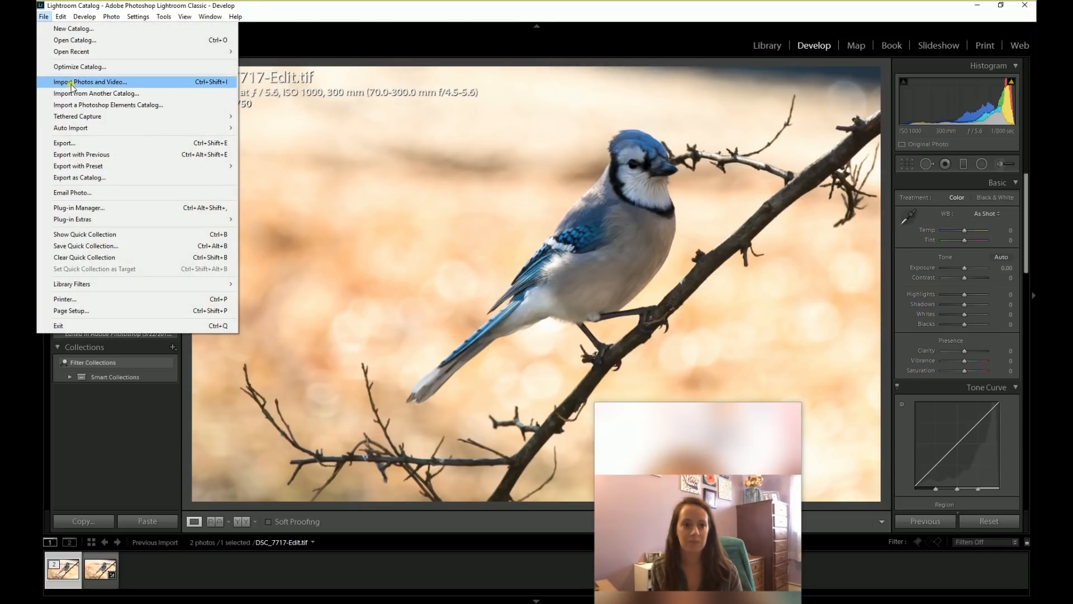
click(86, 144)
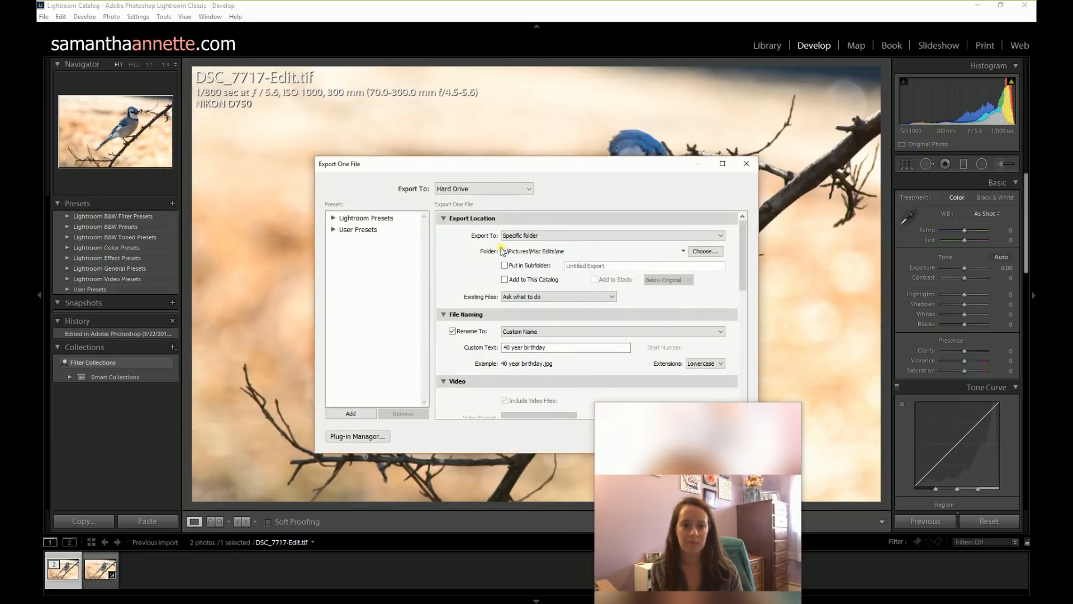
drag(651, 160, 588, 124)
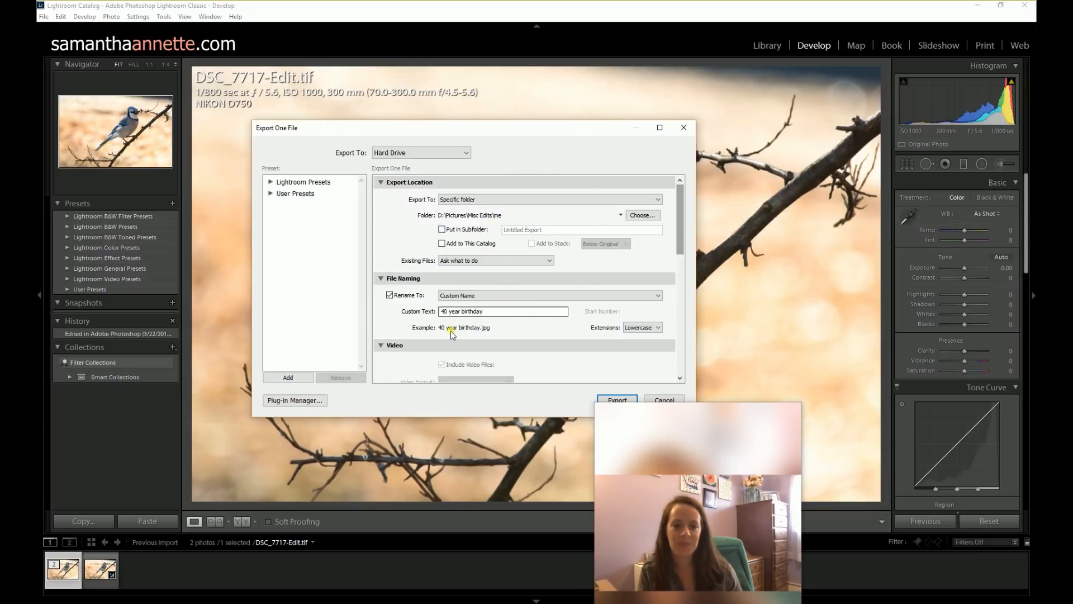
scroll(552, 351, down, 10)
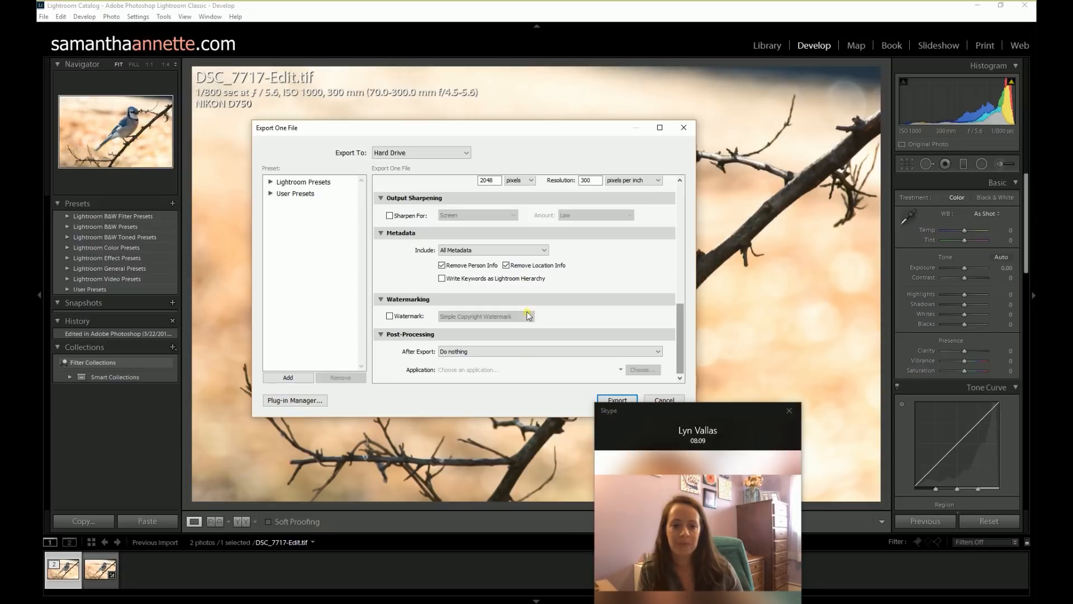
scroll(530, 313, up, 10)
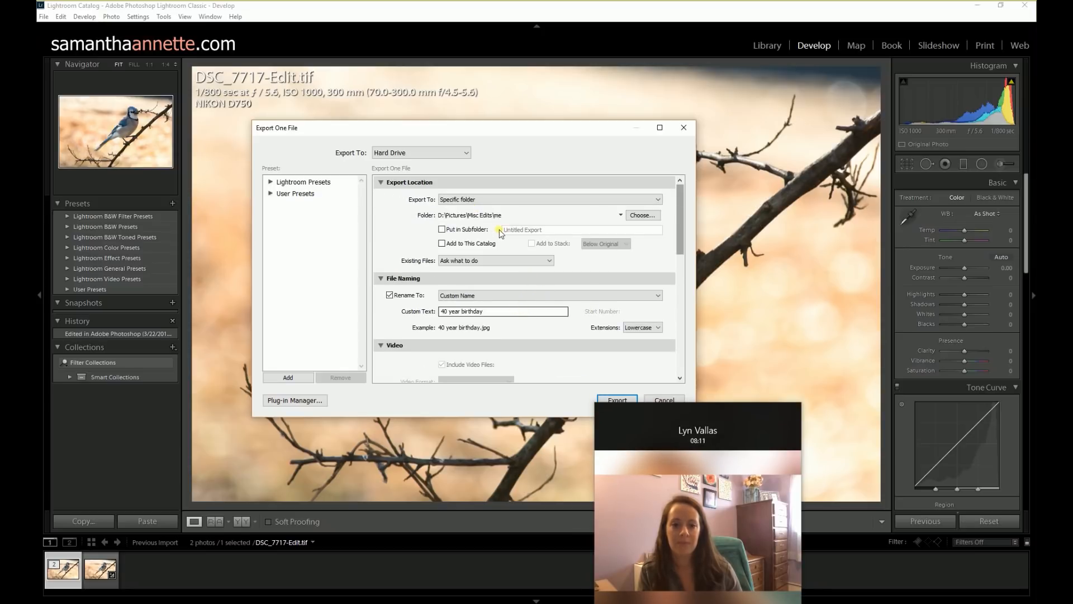
Try the Date - Filename naming template for the export, and set it back to Custom Name.
scroll(509, 298, down, 3)
scroll(509, 298, up, 1)
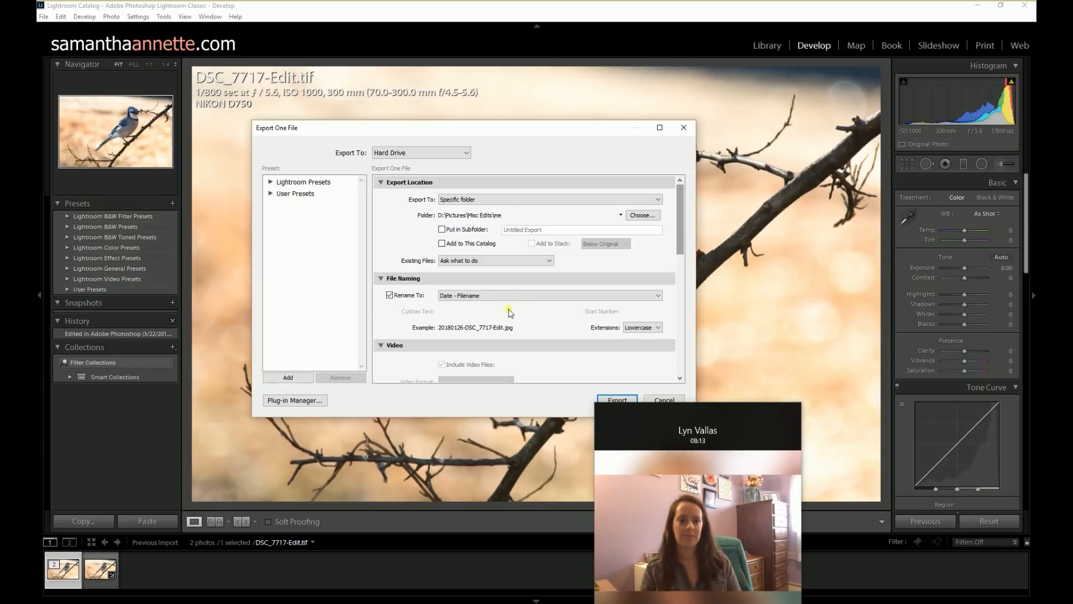
click(459, 299)
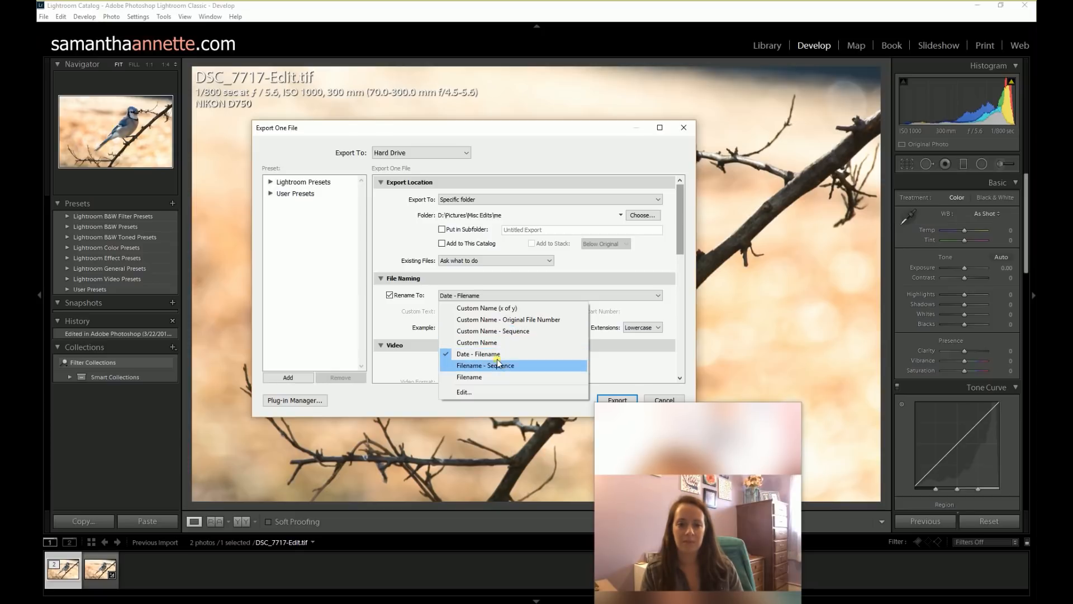
click(474, 342)
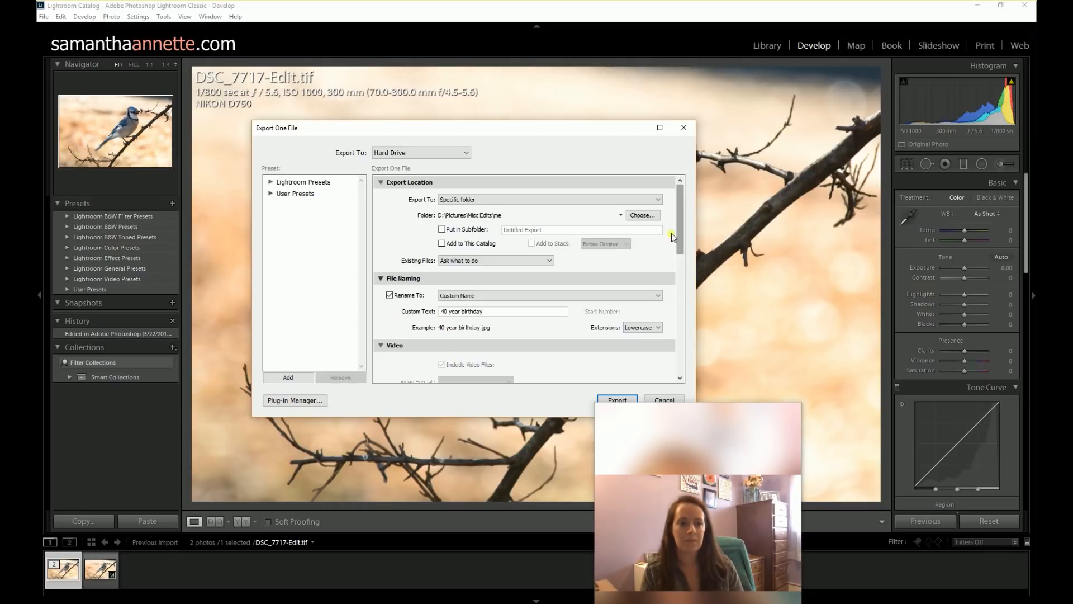
Review the export's image format, quality, color space, image sizing and resolution settings.
drag(680, 237, 679, 300)
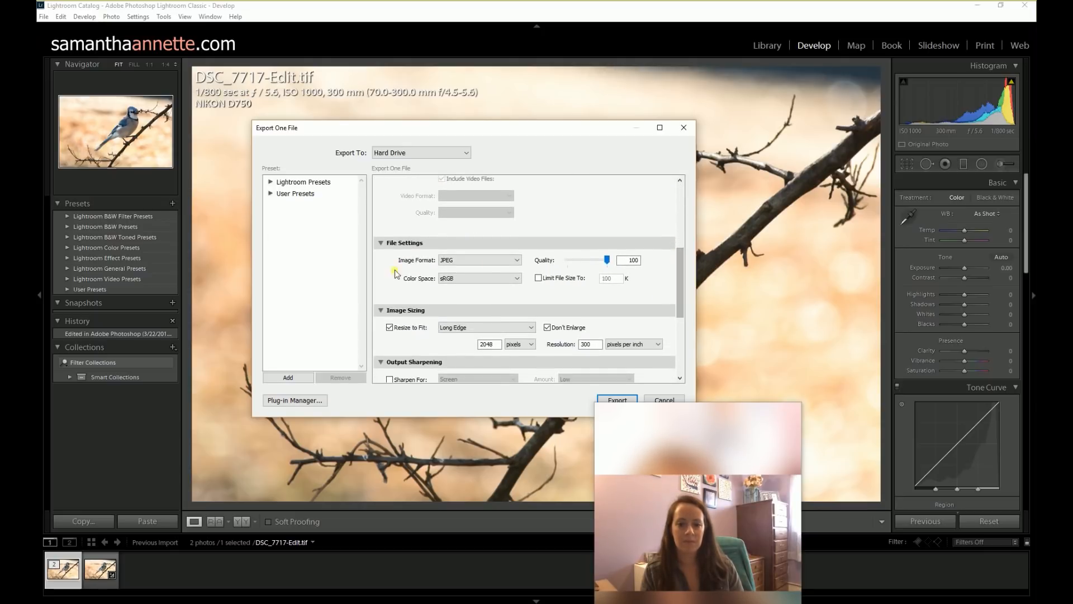
drag(678, 285, 674, 307)
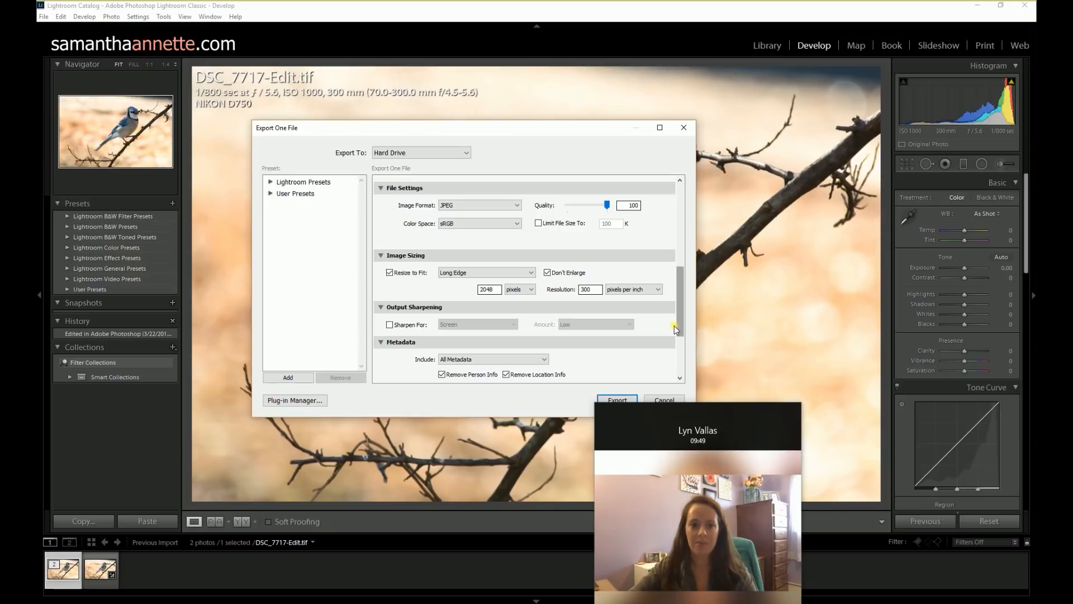
scroll(680, 324, up, 2)
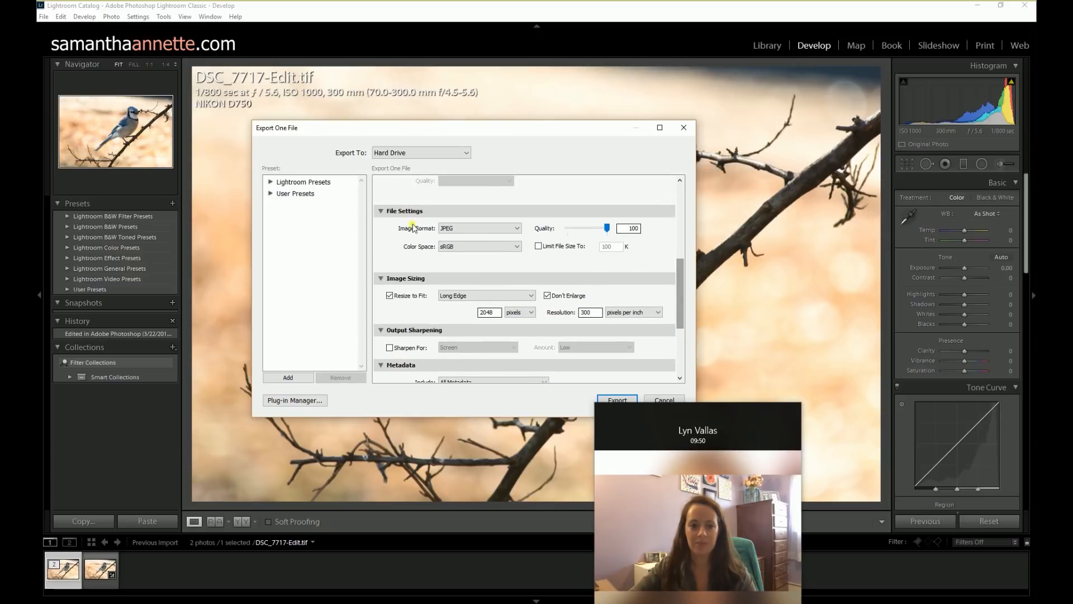